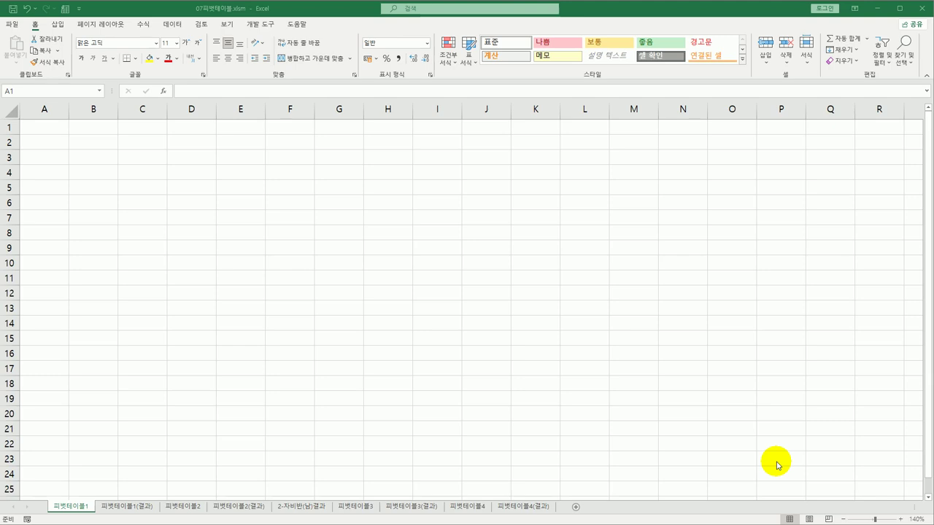
click(82, 507)
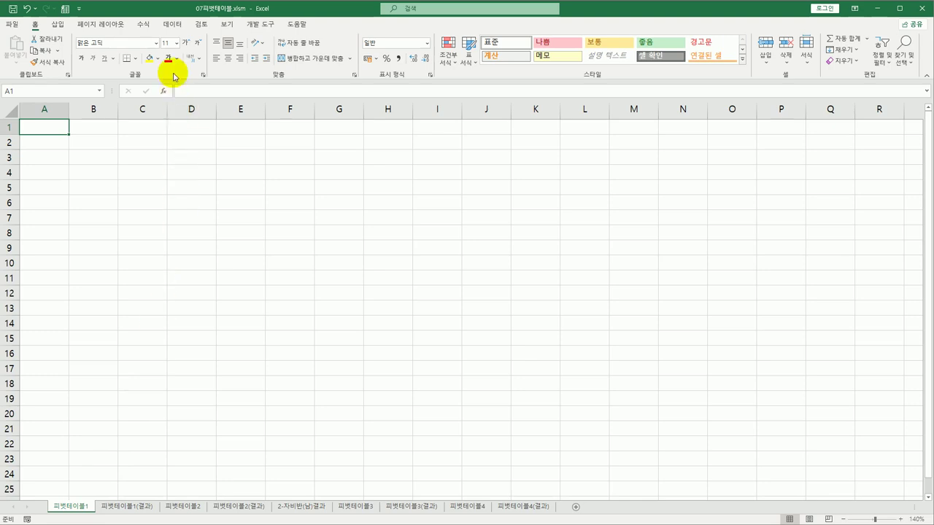
click(177, 26)
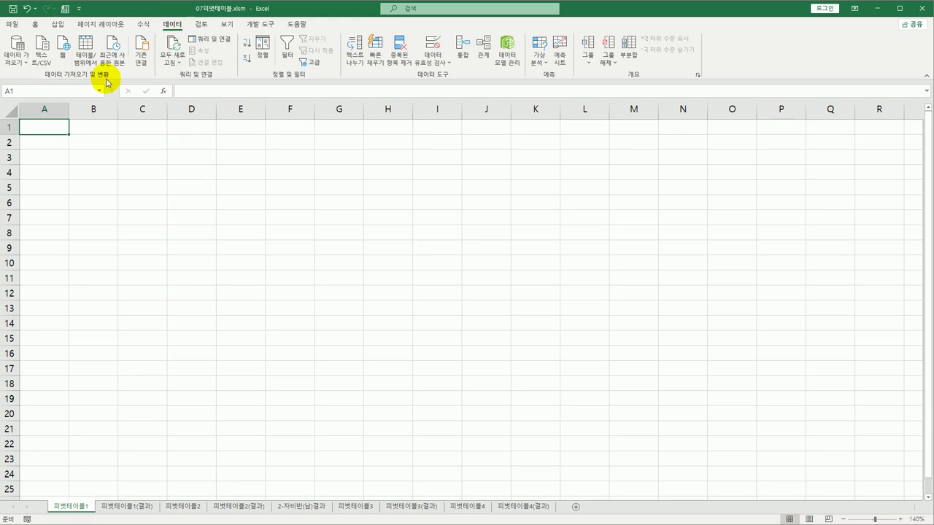
click(22, 63)
mouse_move(49, 175)
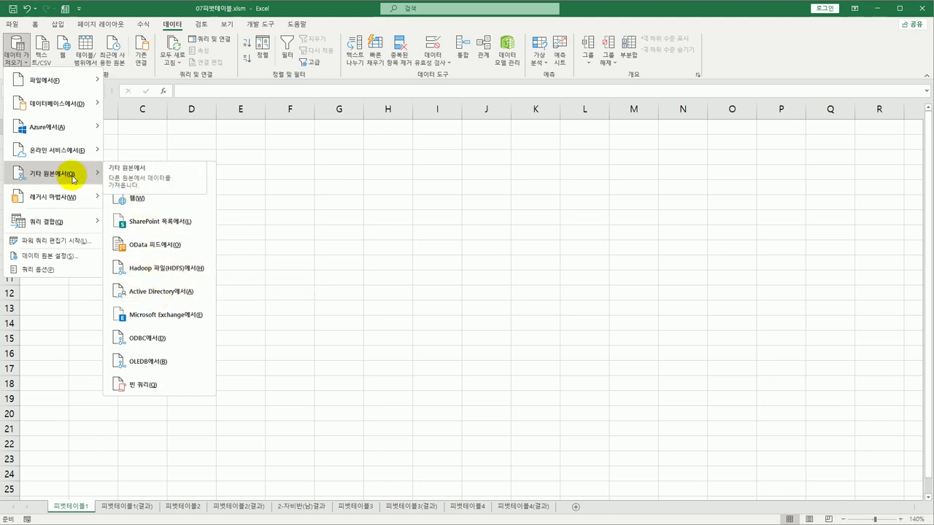
click(298, 215)
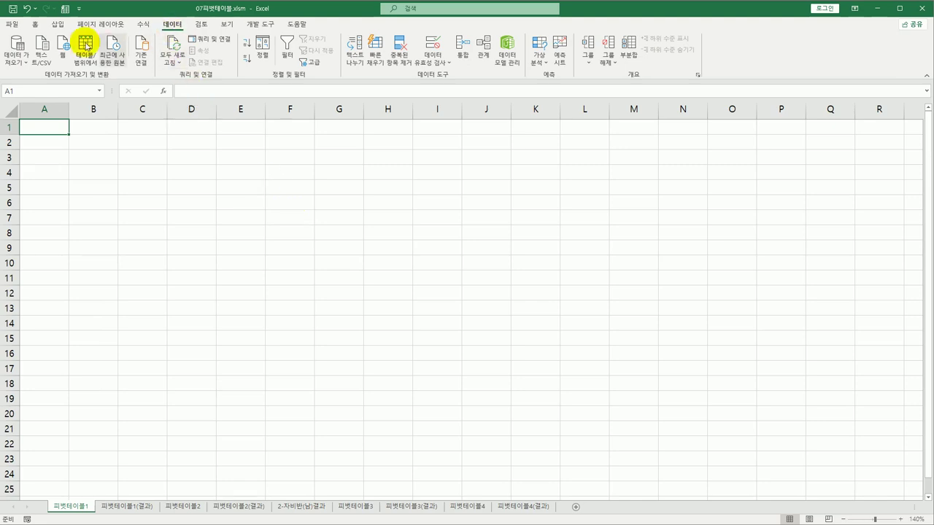
click(15, 60)
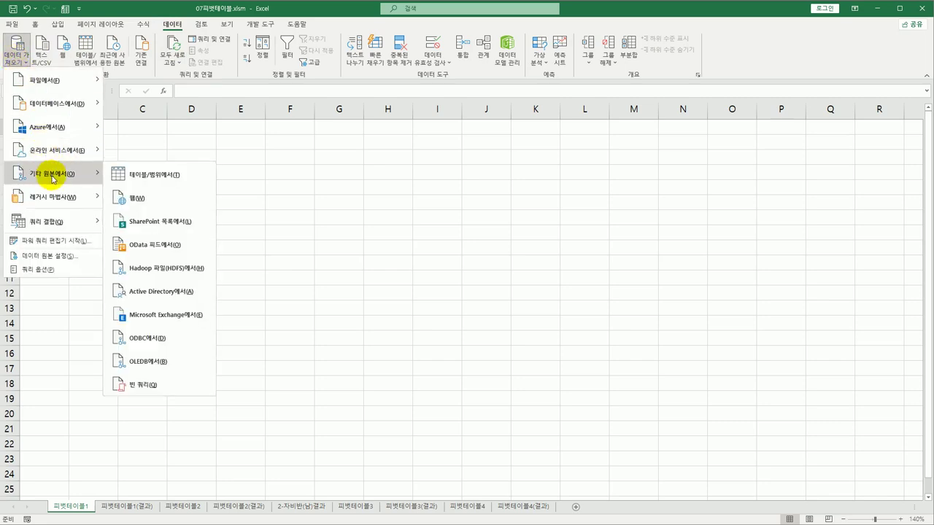
click(270, 177)
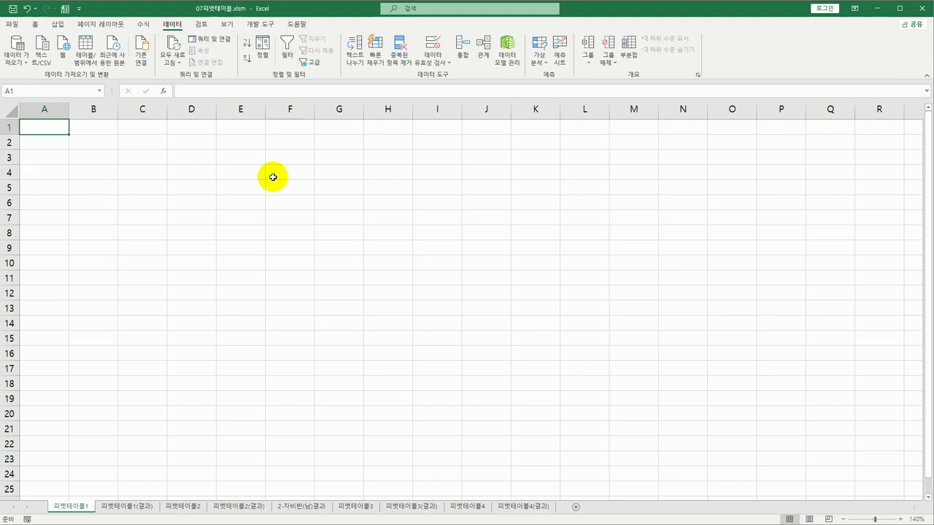
Check in the Excel data options that the legacy import wizard Microsoft Query에서(레거시) is enabled
click(16, 26)
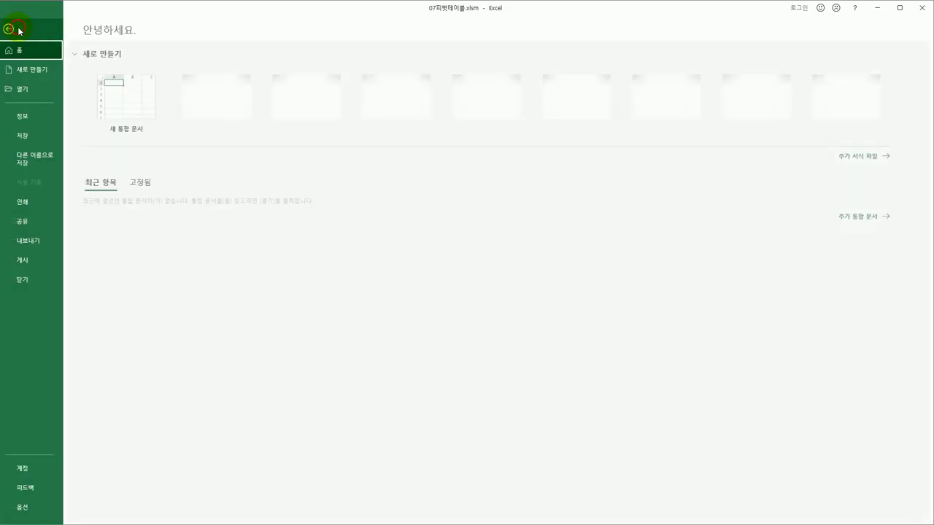
click(38, 507)
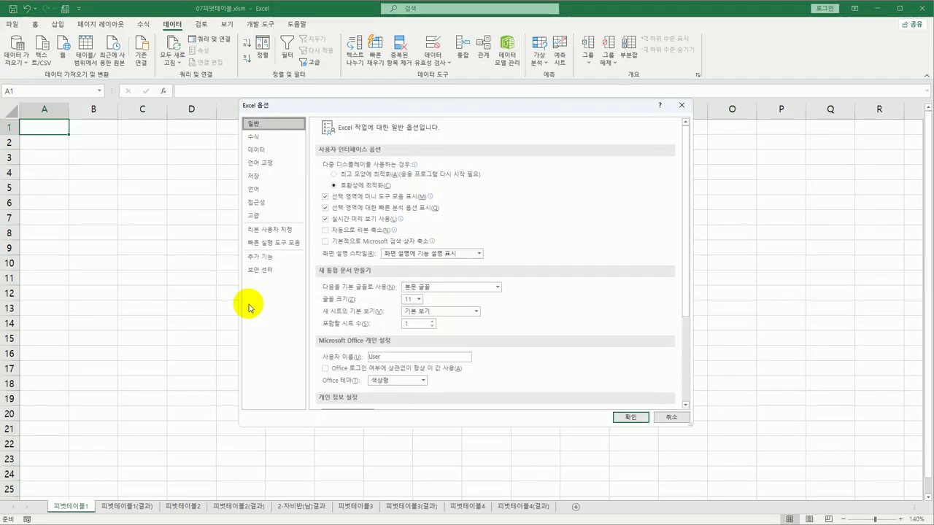
click(264, 151)
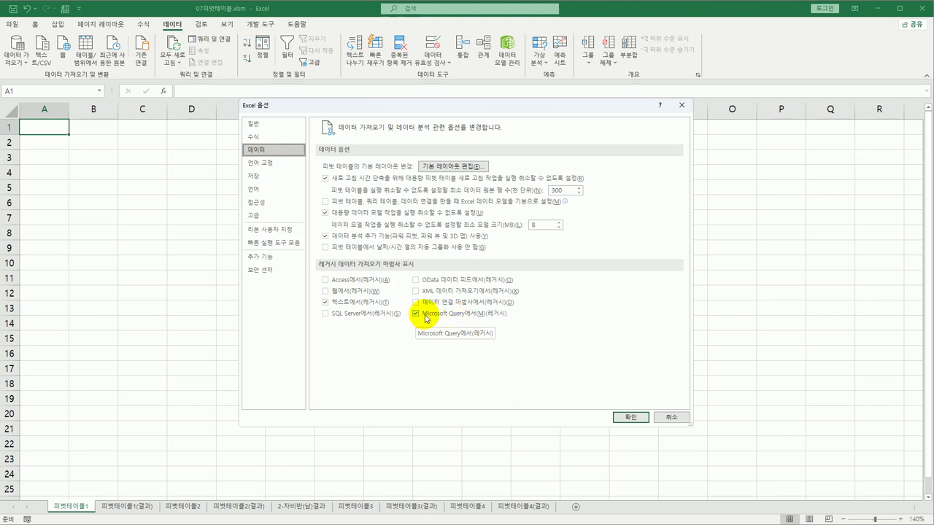
click(634, 418)
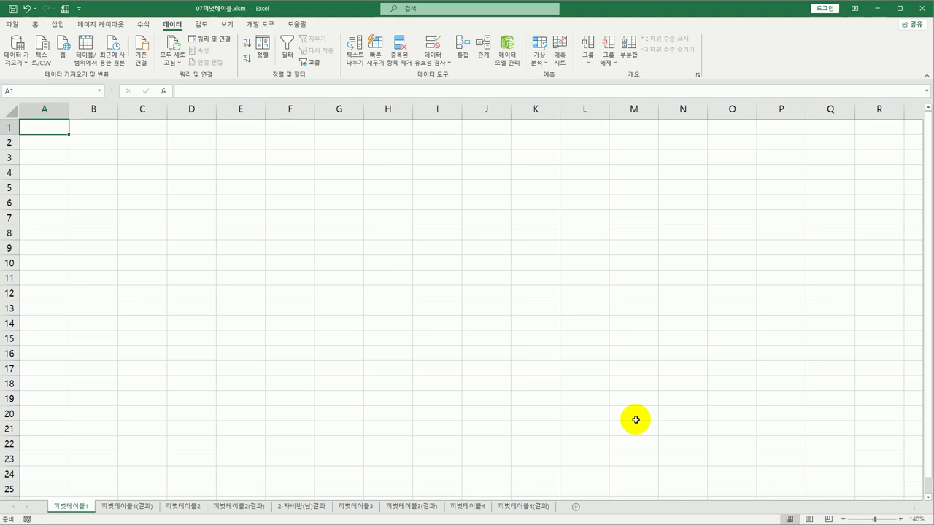
Start a legacy Microsoft Query import at cell B2 of the 피벗테이블1 sheet, using MS Access Database as the data source
click(105, 142)
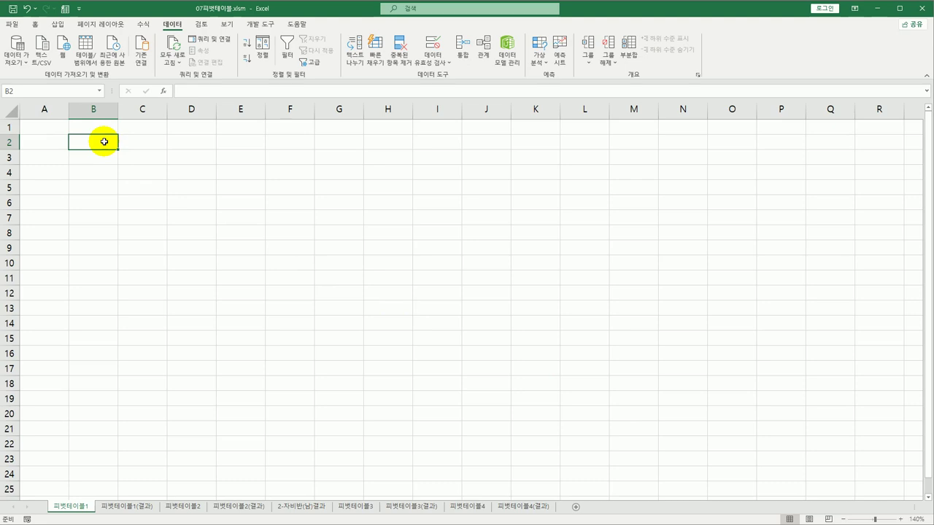
click(18, 58)
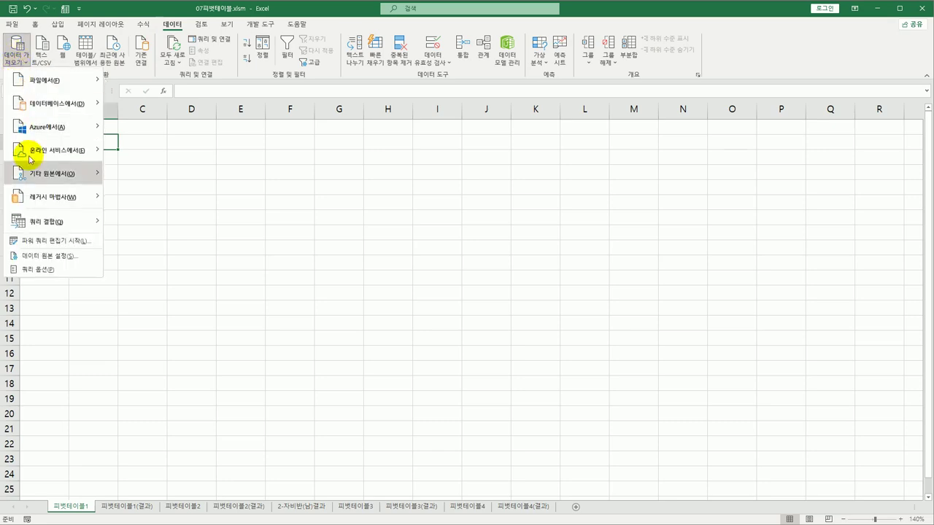
mouse_move(41, 204)
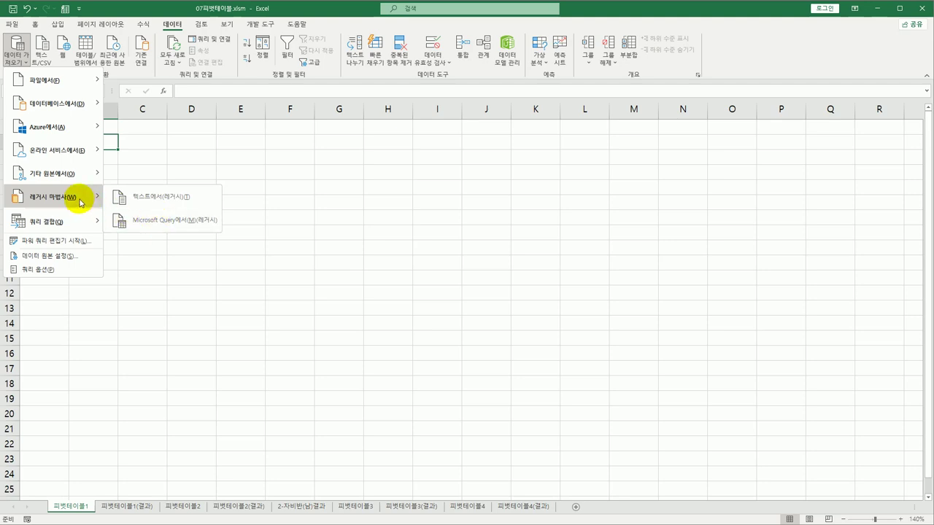
click(192, 226)
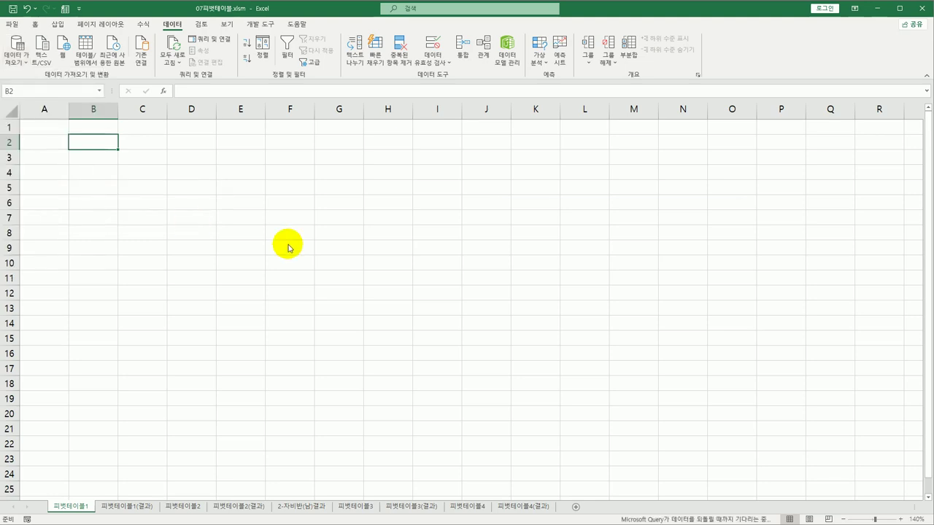
drag(588, 203, 280, 172)
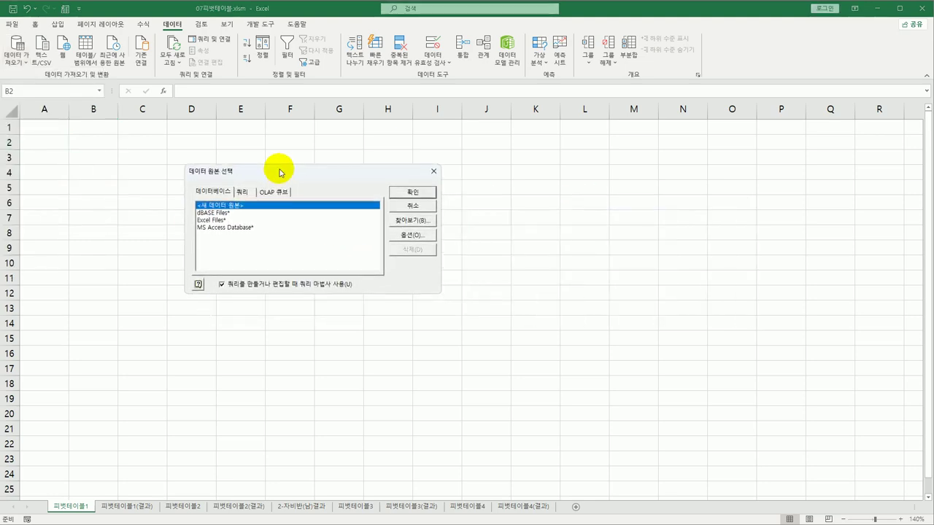
click(235, 227)
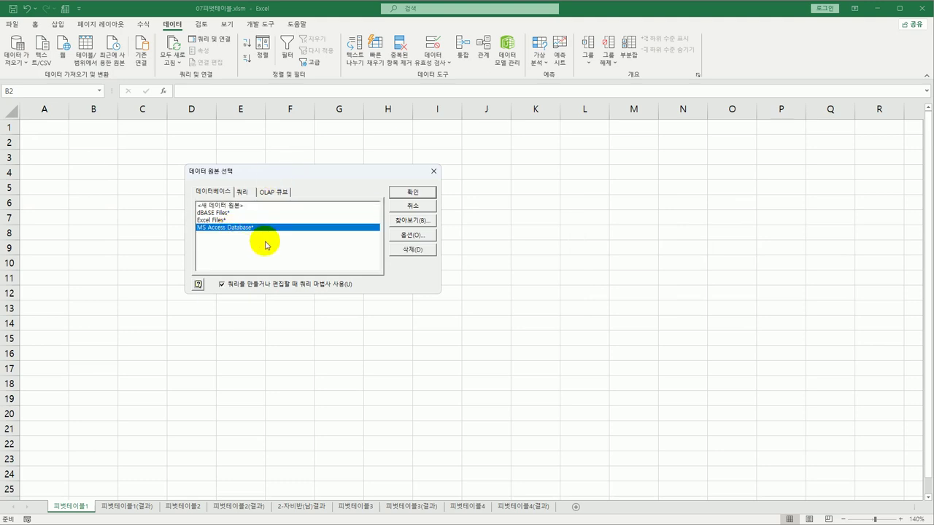
click(413, 192)
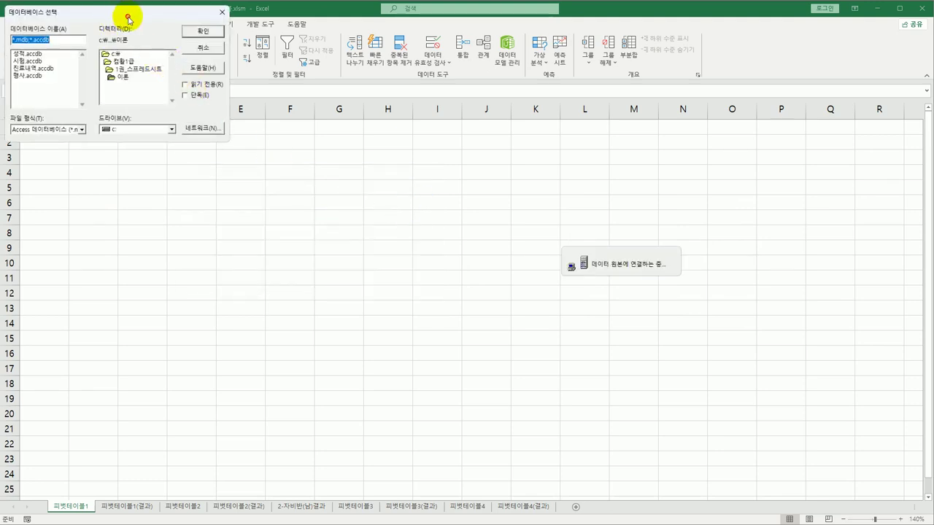
Choose 행사.accdb in the 이론 folder as the database for the query
drag(126, 17, 308, 174)
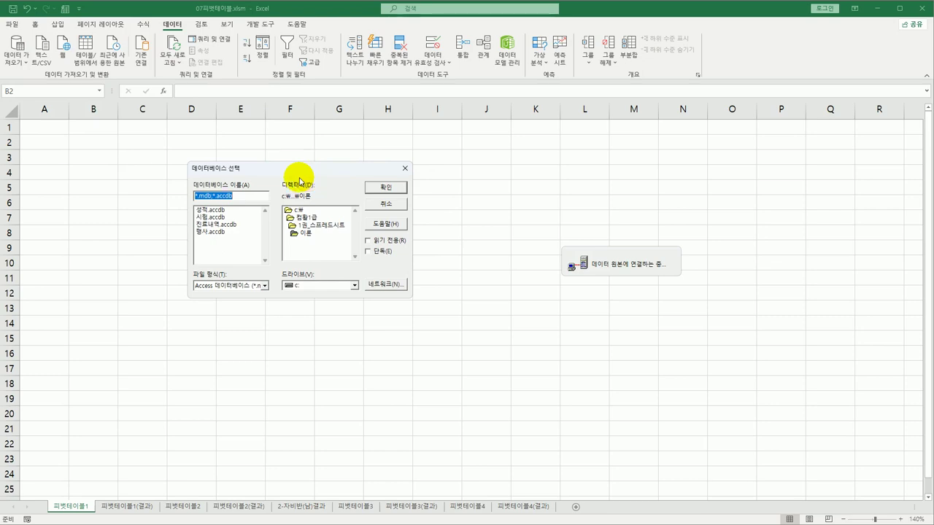
click(240, 236)
click(227, 232)
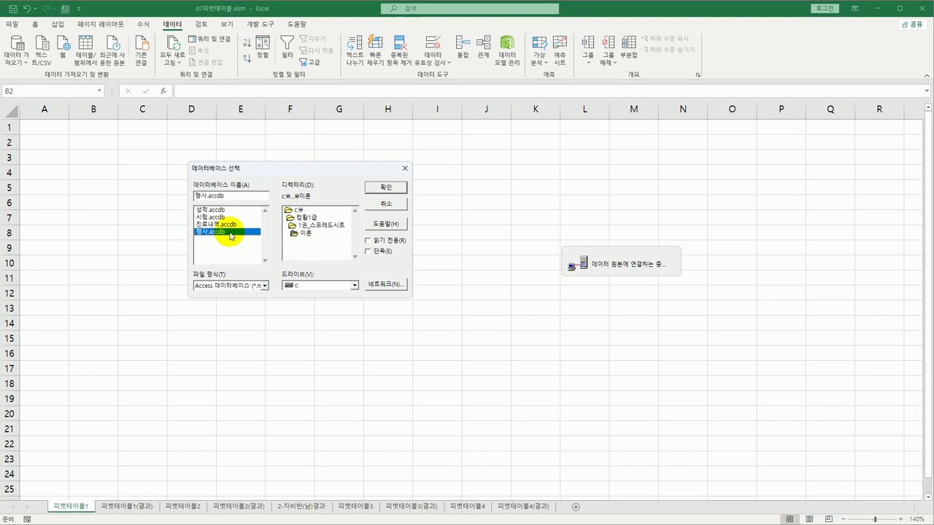
click(385, 188)
Include the 행사일, 행사내용, 인원 and 홀이름 columns of the 행사일정 table in the query and continue to the data filter
drag(868, 302, 267, 162)
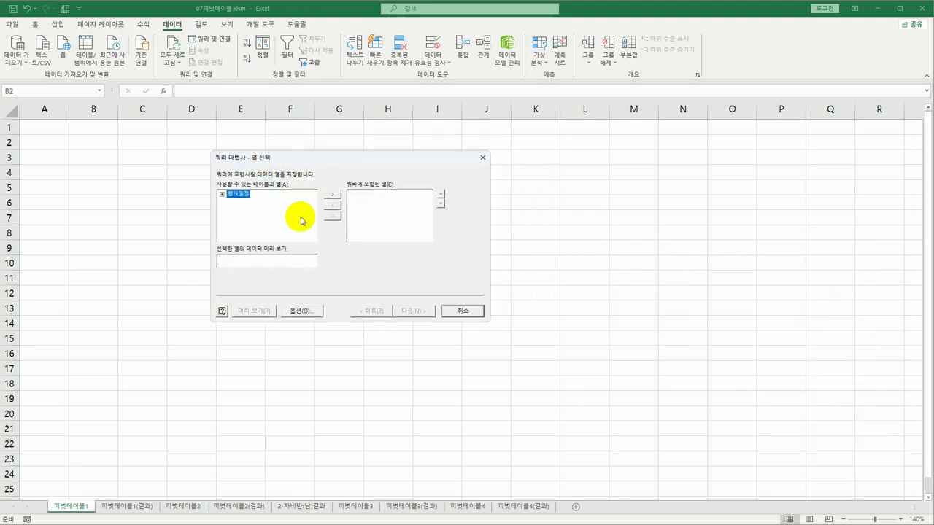
double_click(246, 195)
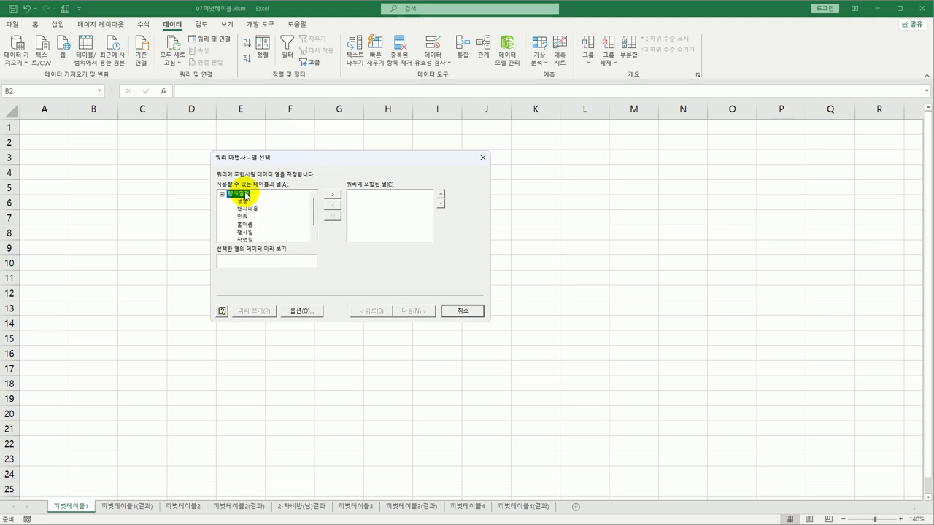
double_click(249, 232)
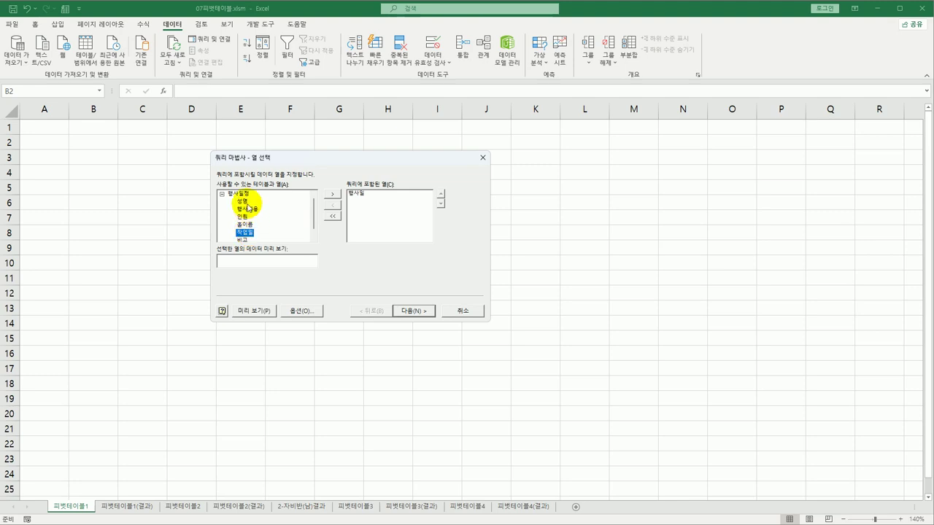
click(251, 209)
double_click(251, 209)
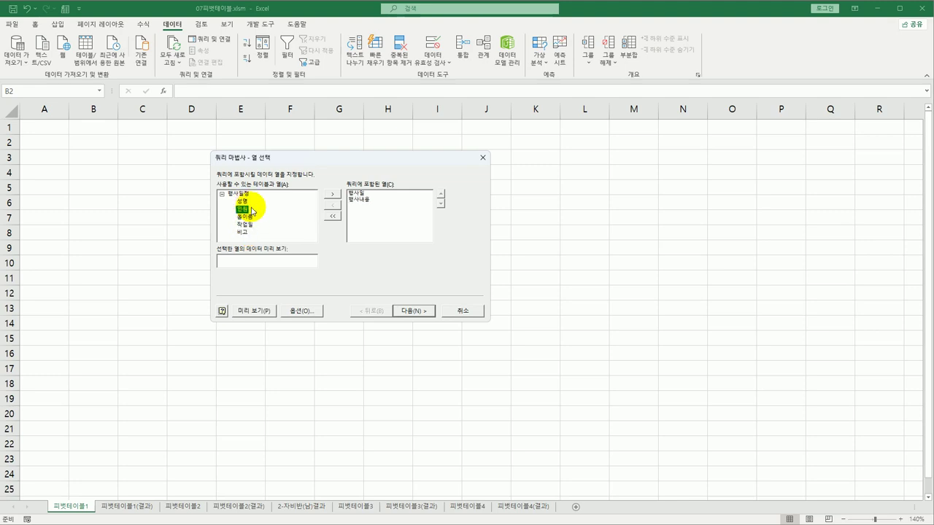
double_click(251, 210)
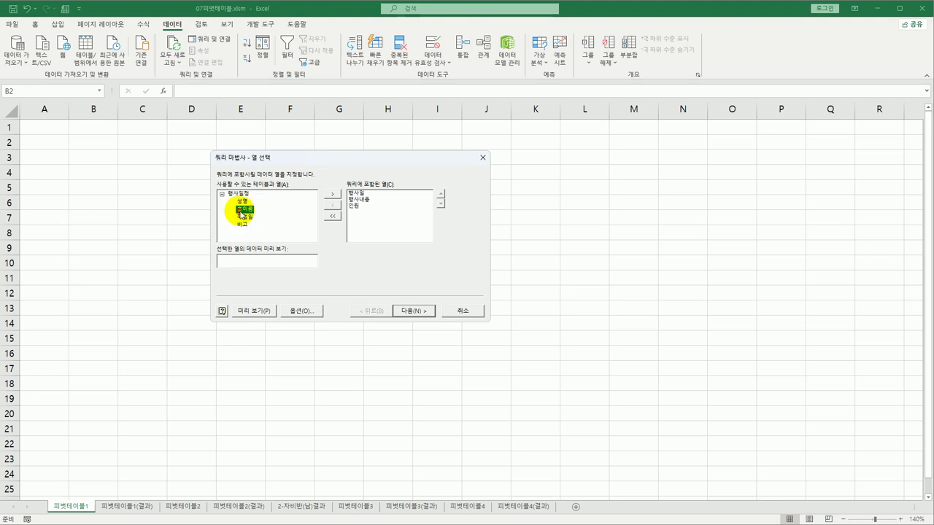
double_click(242, 212)
click(416, 314)
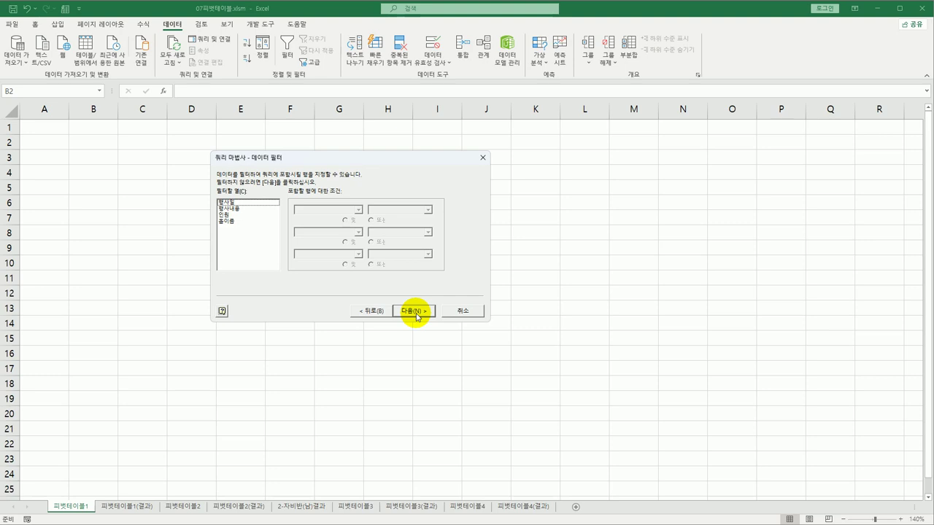
Set the first filter condition on the 홀이름 column to equal (=) Diamond Hall
click(232, 221)
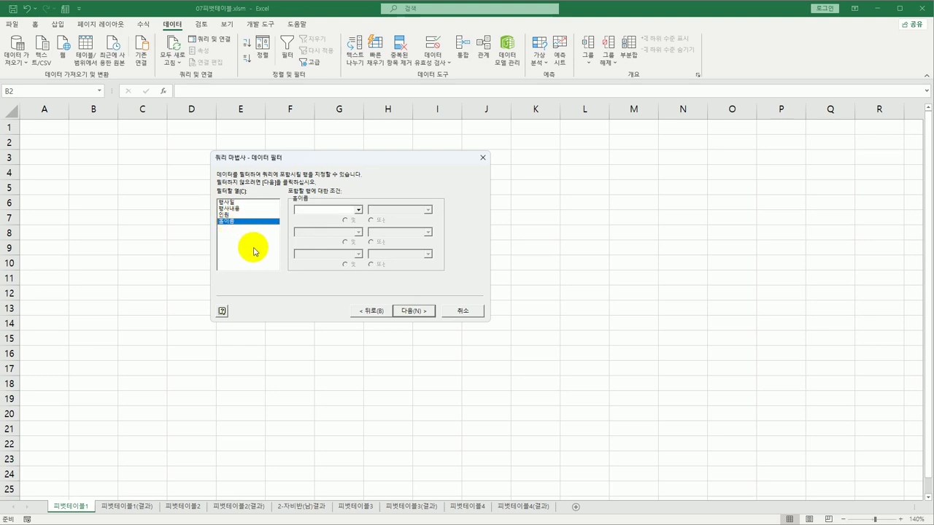
click(358, 211)
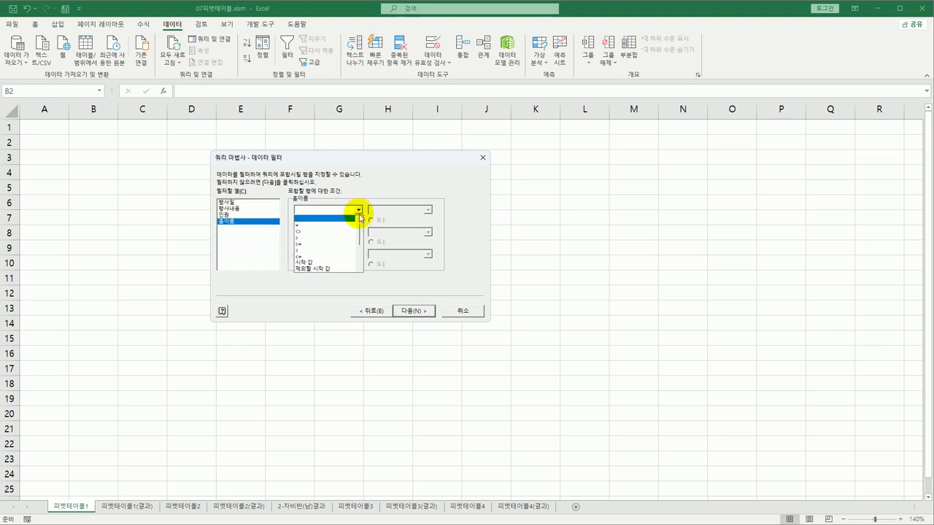
click(343, 224)
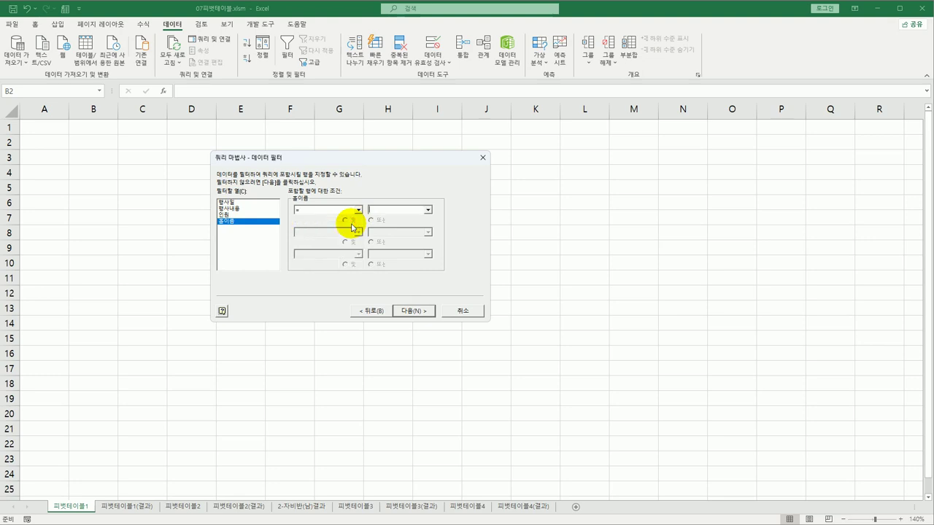
click(428, 210)
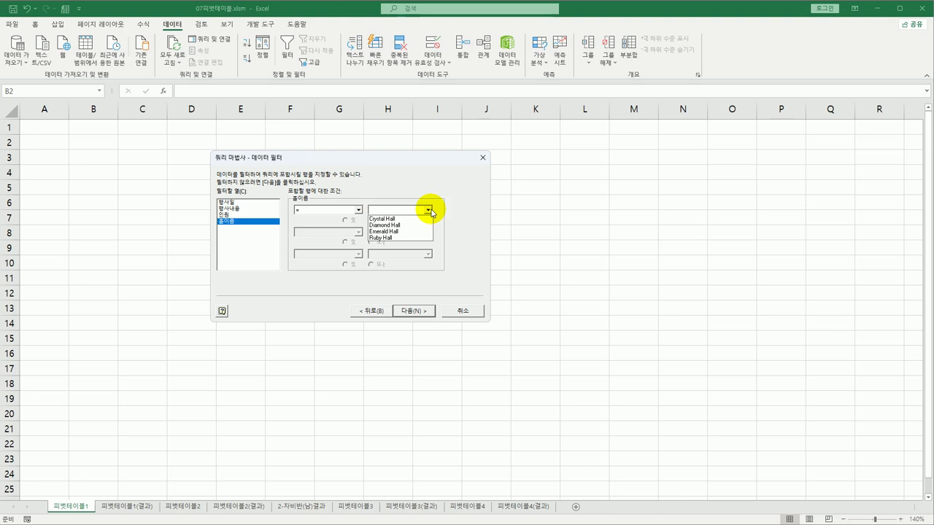
click(421, 225)
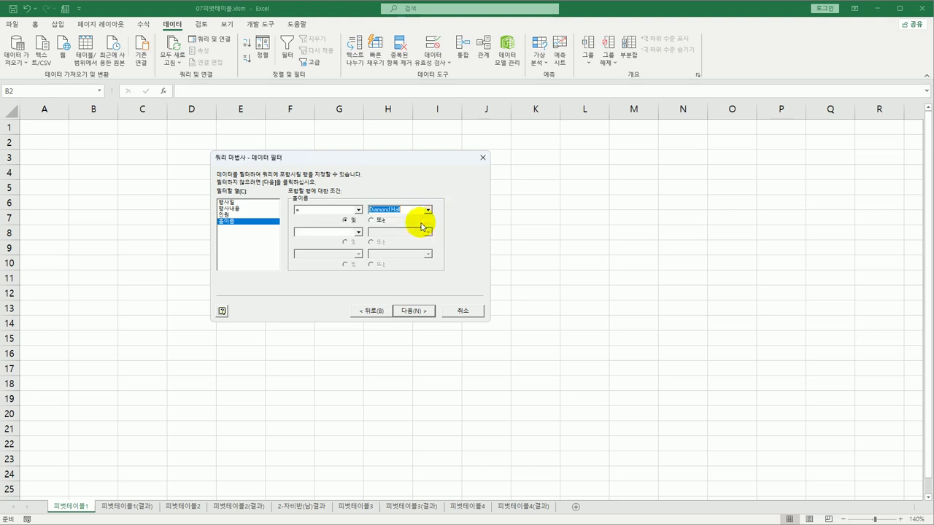
Add an Or (또는) condition for 홀이름 equal to (=) Ruby Hall and continue to the sort order
click(378, 222)
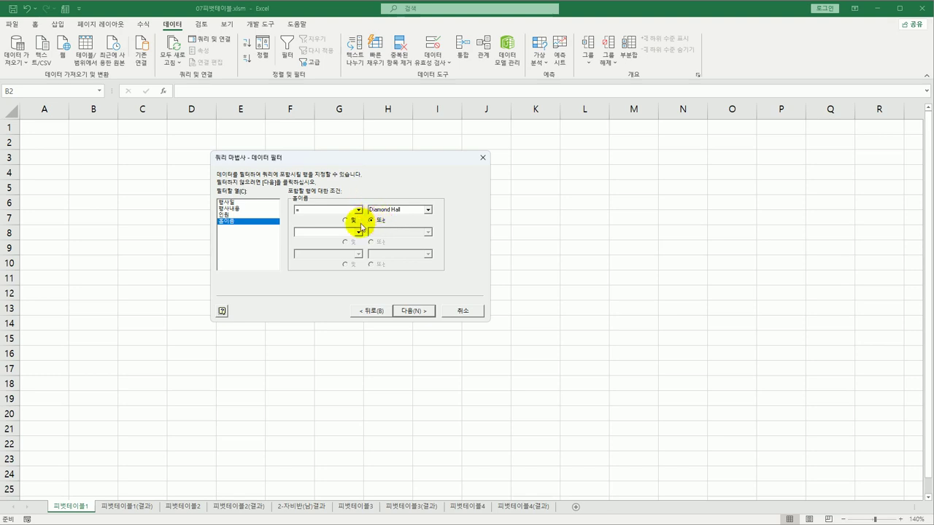
click(358, 232)
click(347, 250)
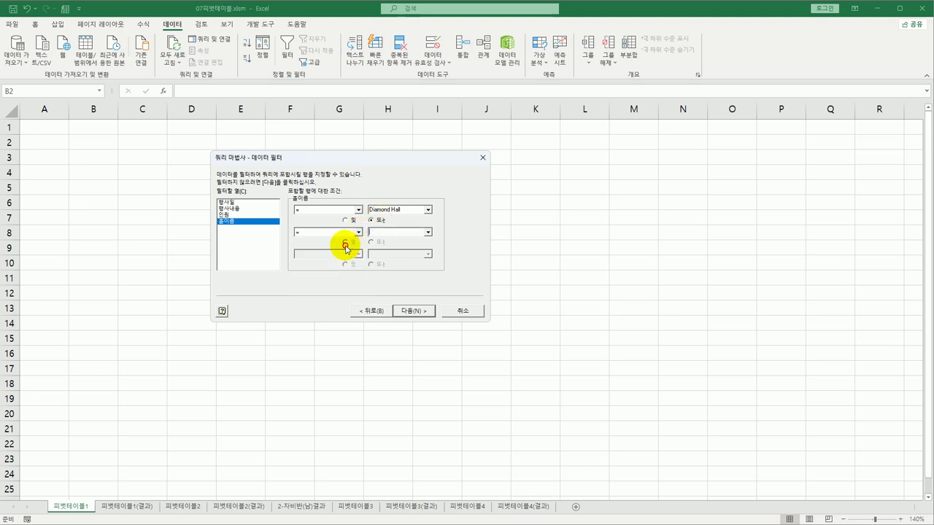
click(429, 233)
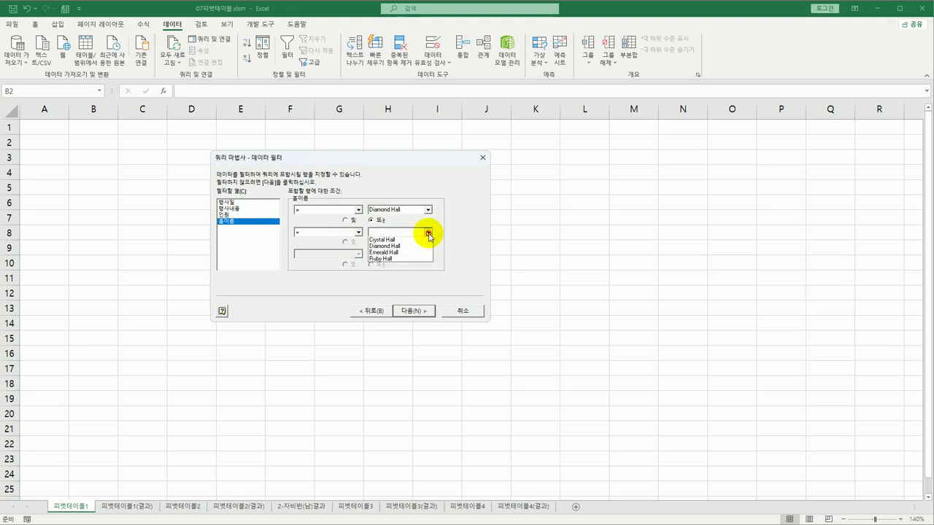
click(413, 258)
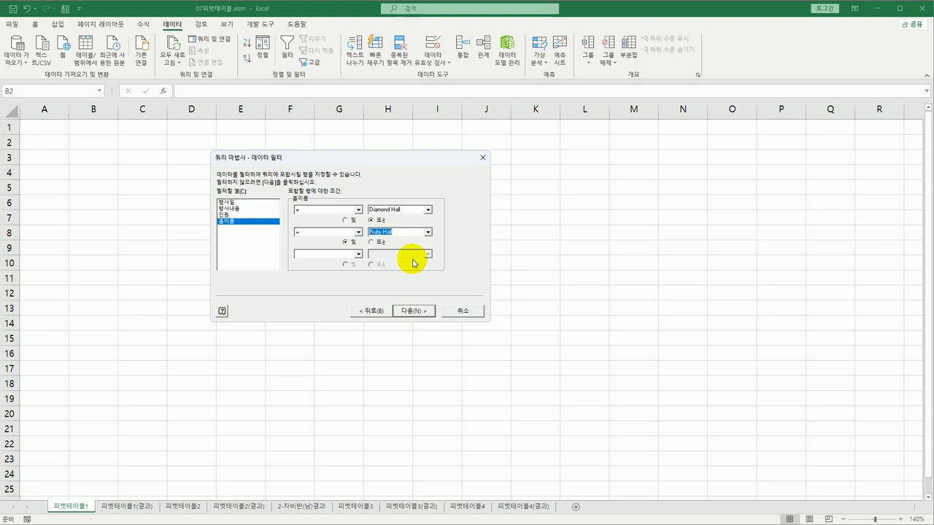
click(418, 312)
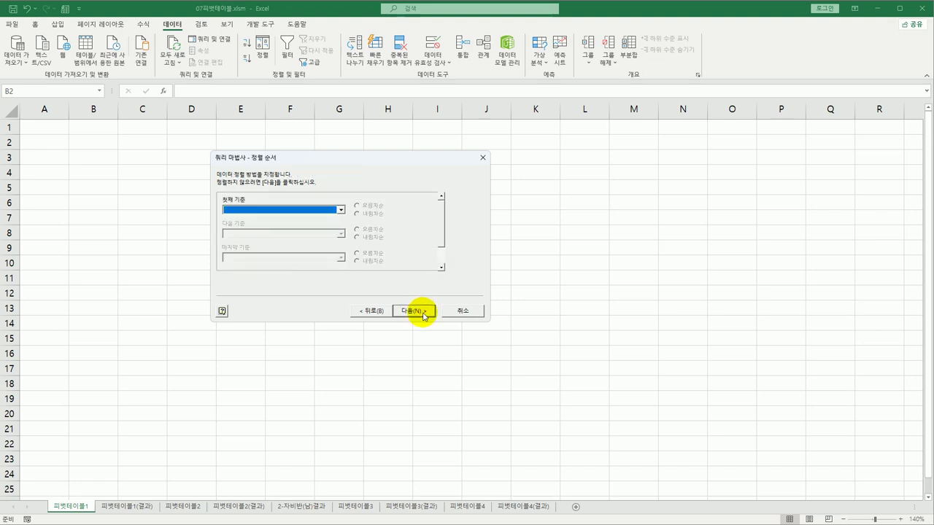
Finish the query without a sort order and import the data as a PivotTable report at cell B2 of the existing 피벗테이블1 sheet
click(422, 312)
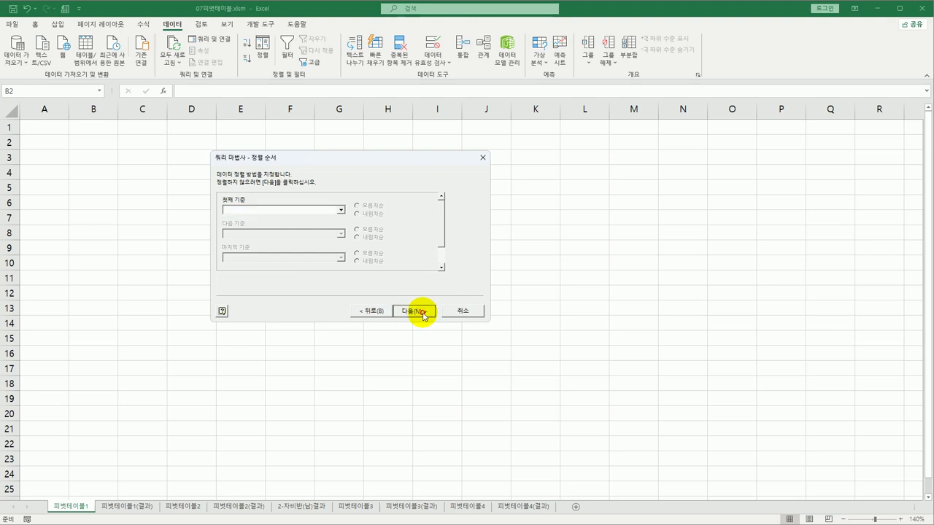
click(422, 312)
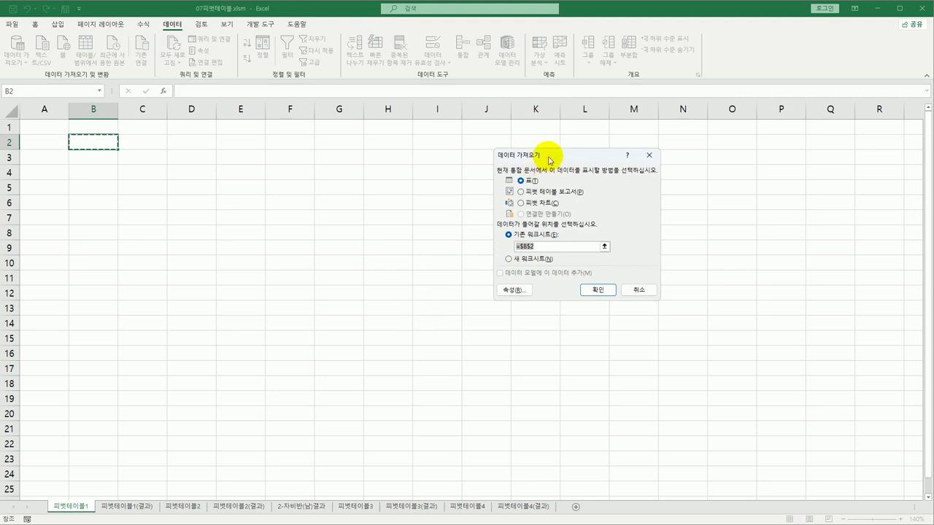
drag(554, 157, 359, 160)
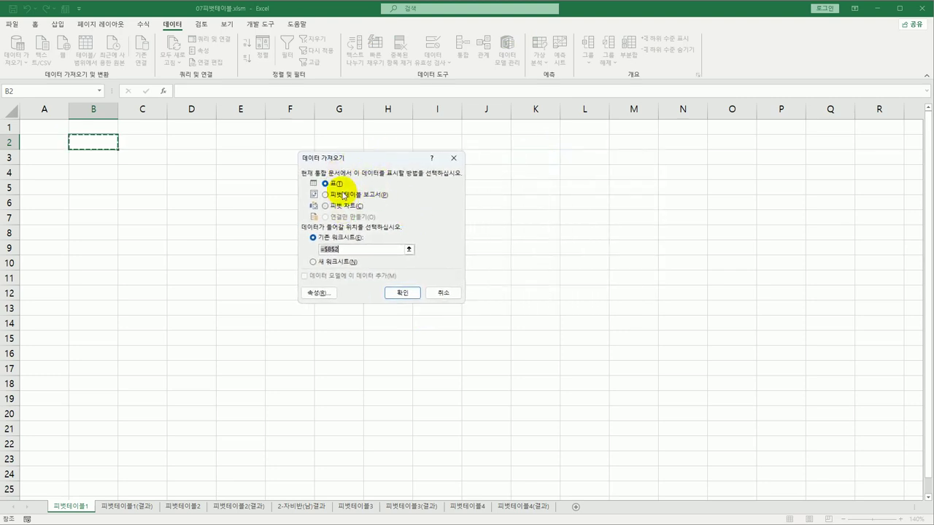
click(329, 195)
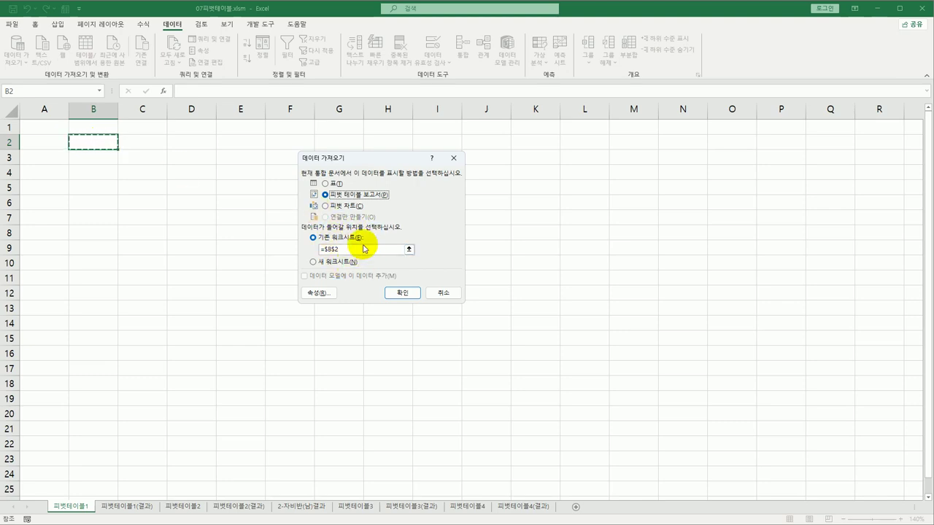
click(107, 142)
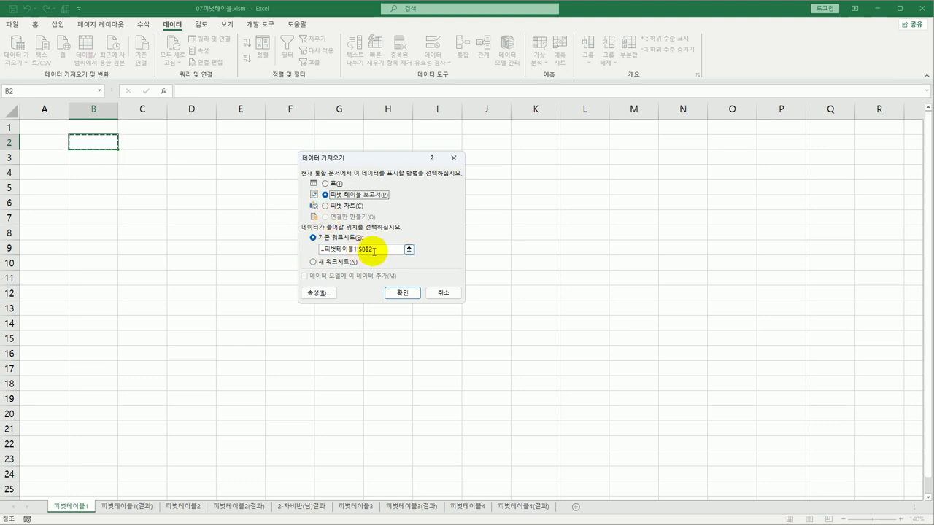
click(403, 294)
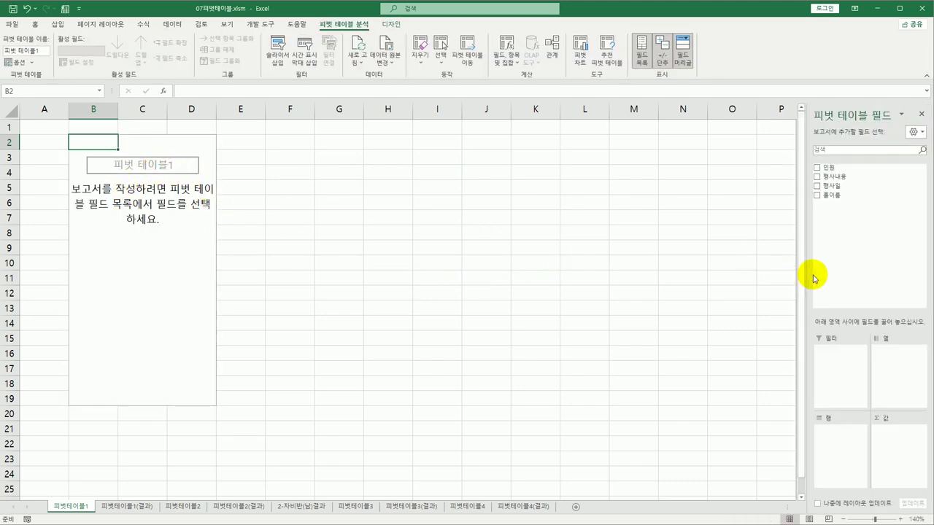
Widen the PivotTable field list, hide it and show it again
drag(807, 274, 717, 265)
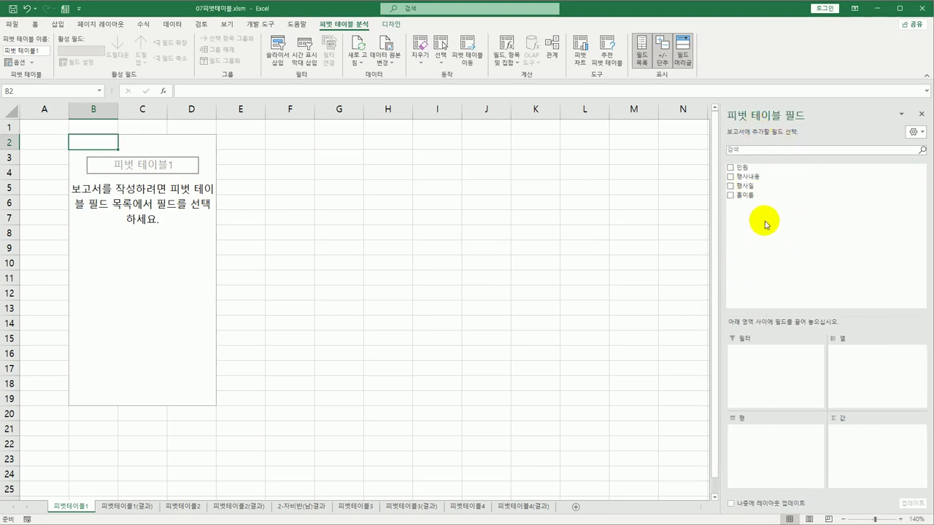
click(922, 116)
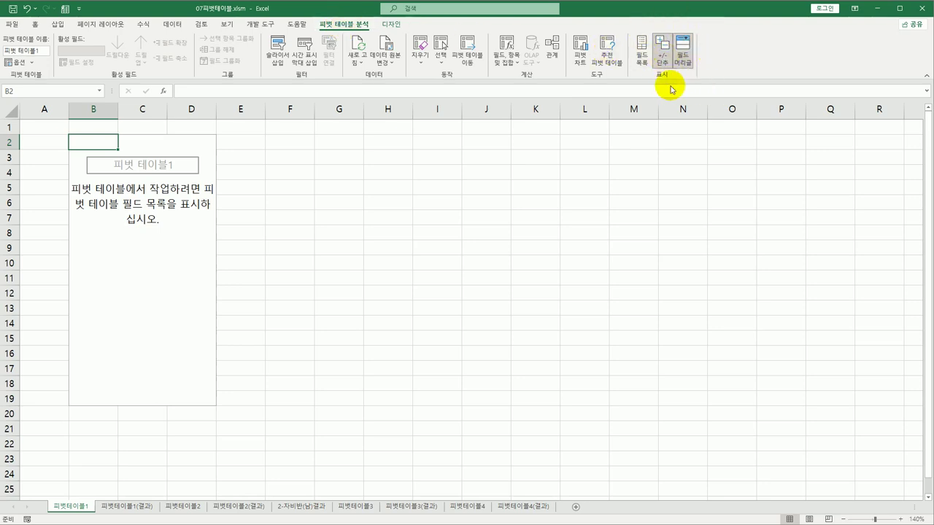
click(642, 56)
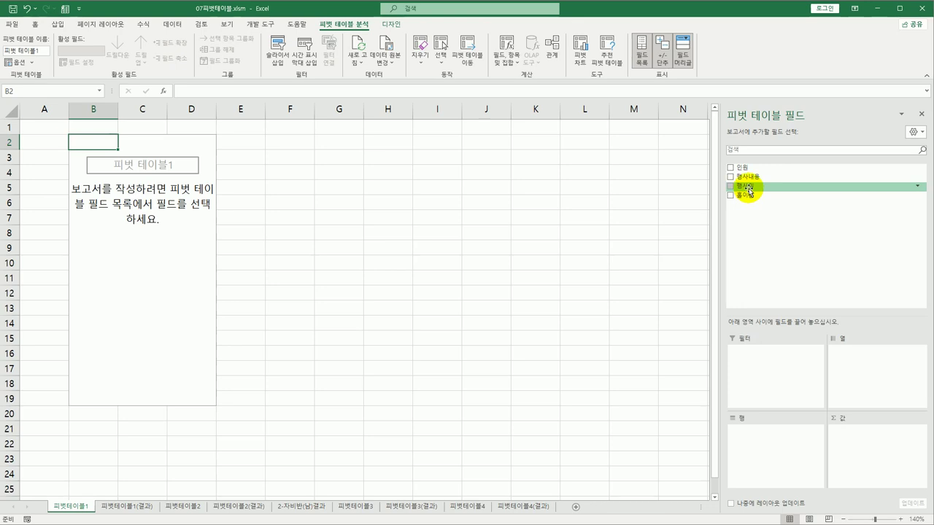
Lay out the pivot table with 행사일 as rows, 행사내용 as columns and 인원 as values
drag(752, 187, 752, 447)
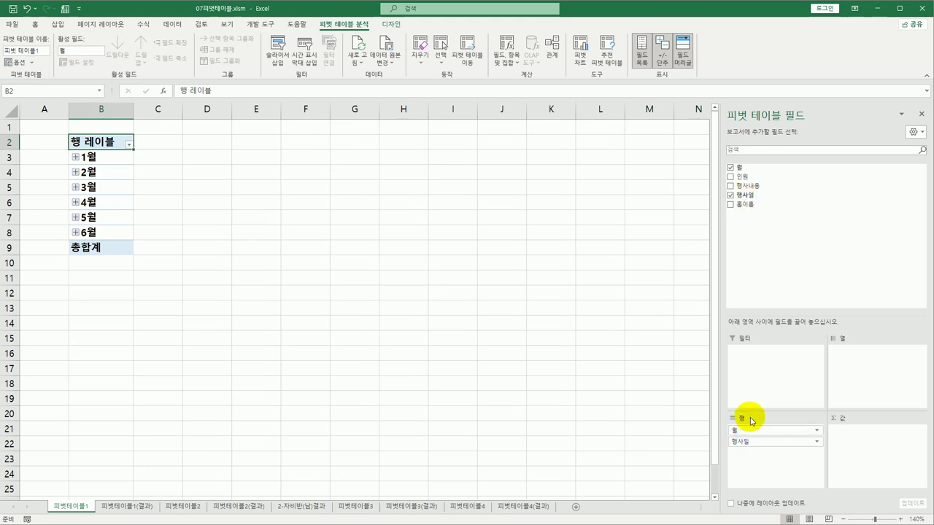
click(748, 432)
click(752, 442)
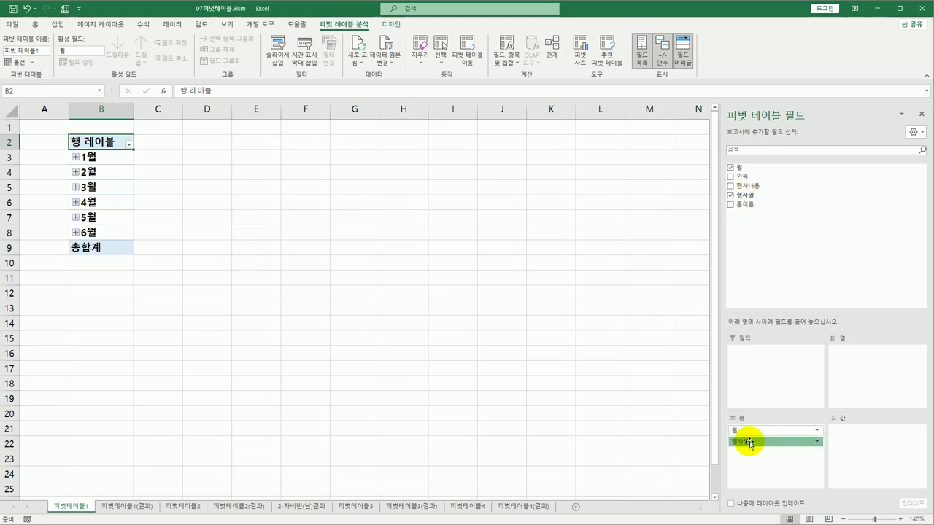
click(750, 440)
drag(750, 440, 777, 258)
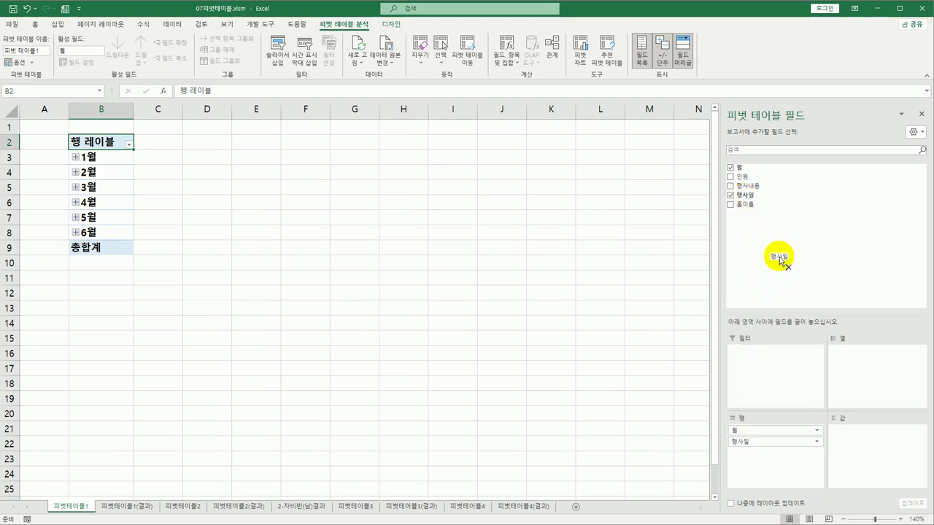
drag(748, 431, 767, 442)
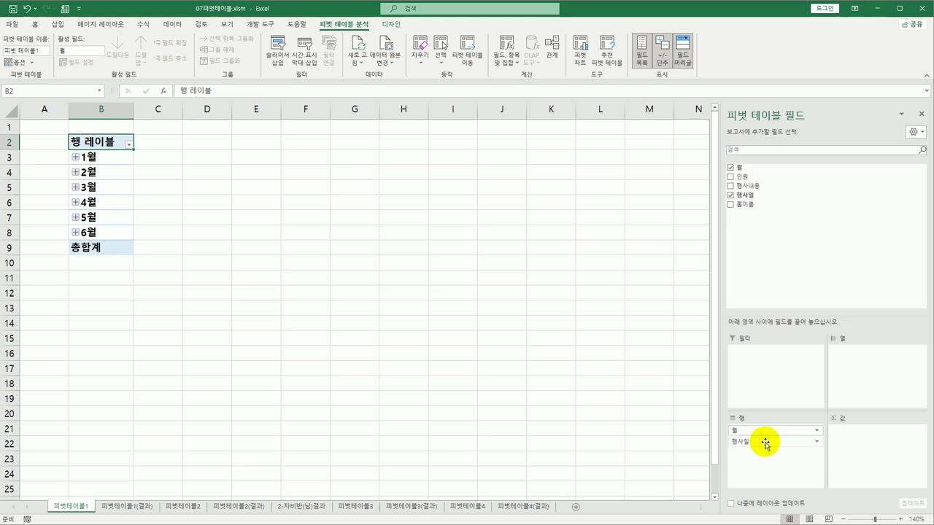
drag(761, 187, 876, 397)
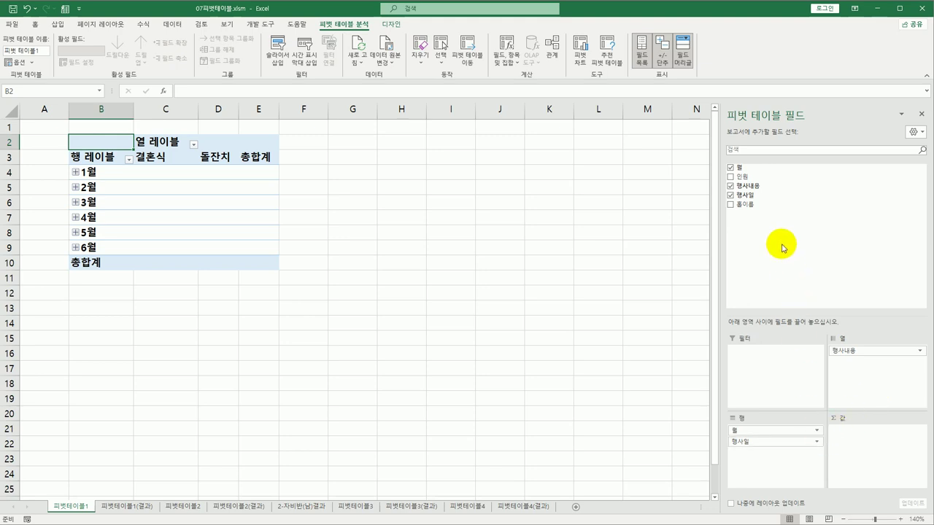
drag(759, 176, 856, 476)
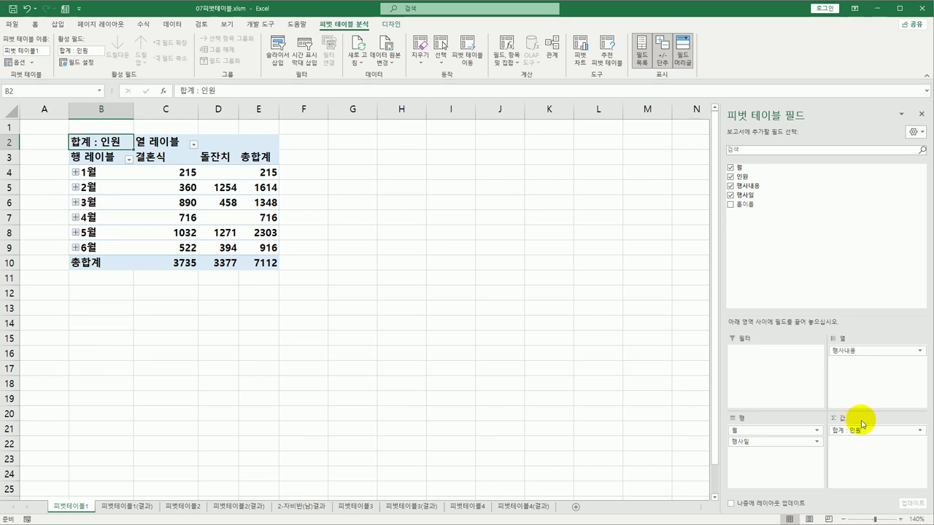
Summarise the 인원 values in the pivot table by average (평균)
right_click(105, 142)
mouse_move(178, 241)
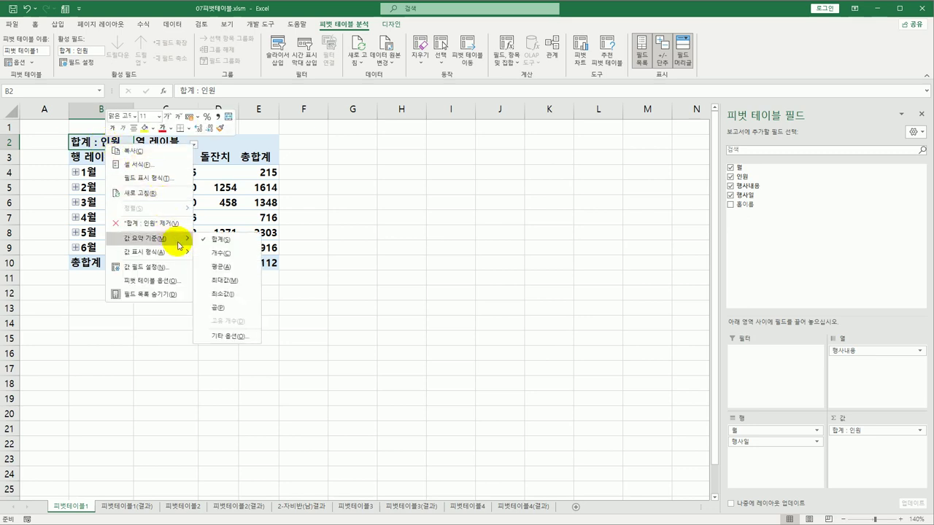
click(226, 269)
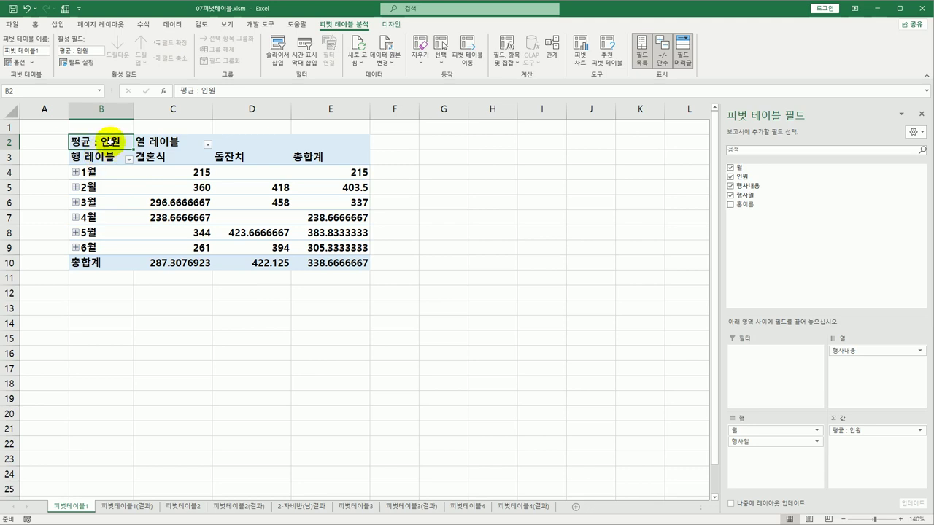
Format the averaged 인원 value field with the number (숫자) category and 0 decimal places
right_click(110, 142)
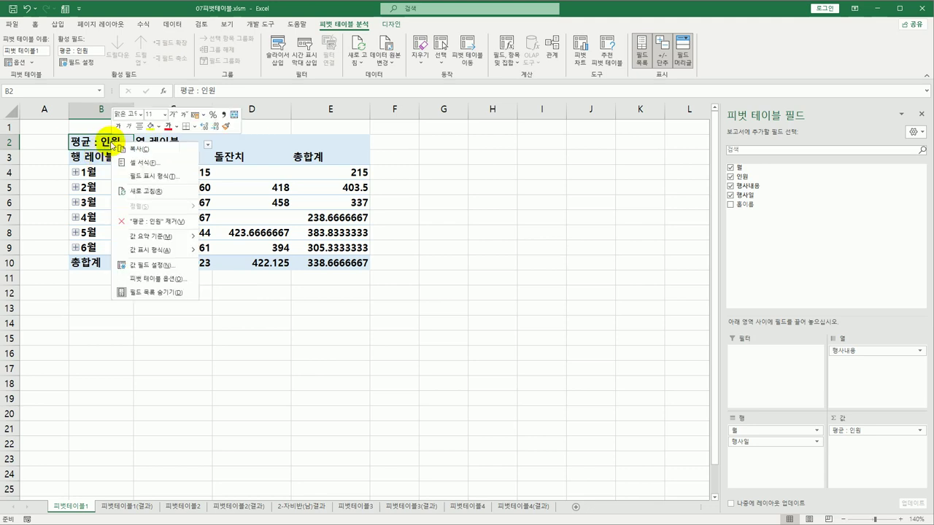
click(174, 264)
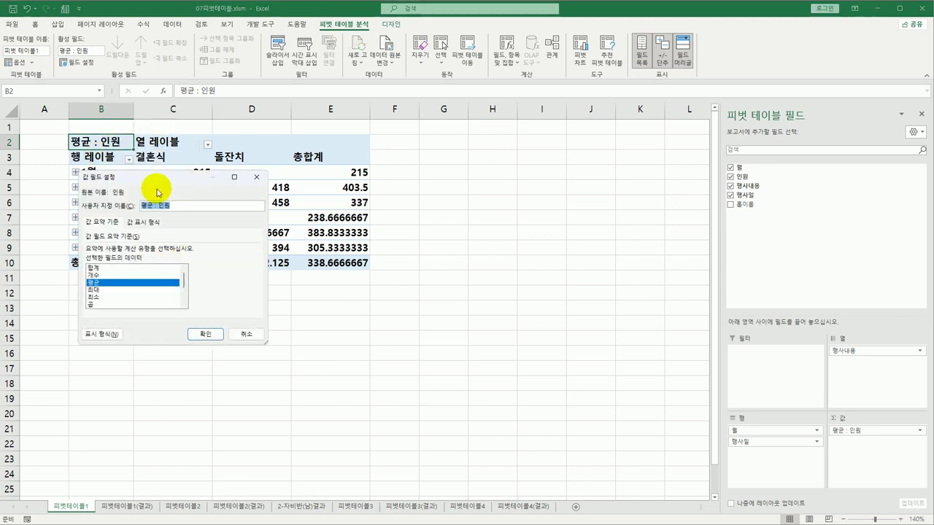
drag(157, 171, 496, 143)
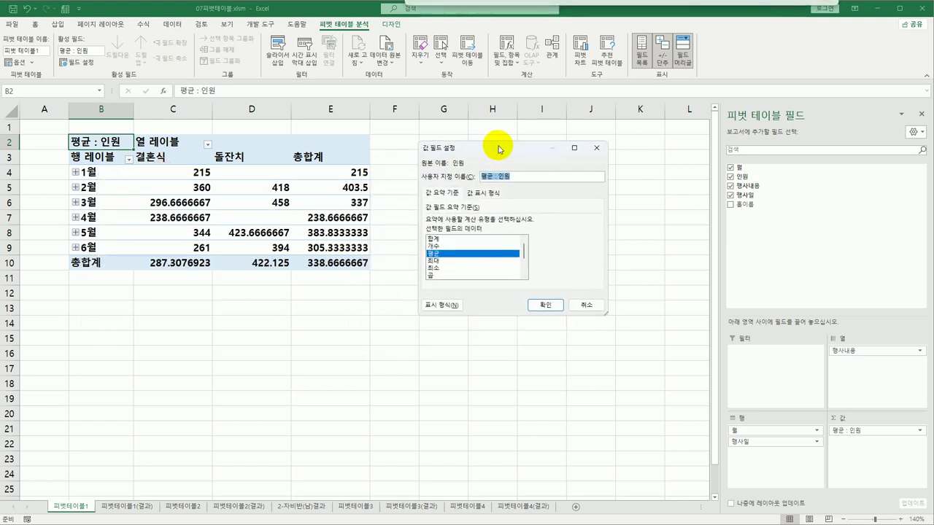
click(444, 254)
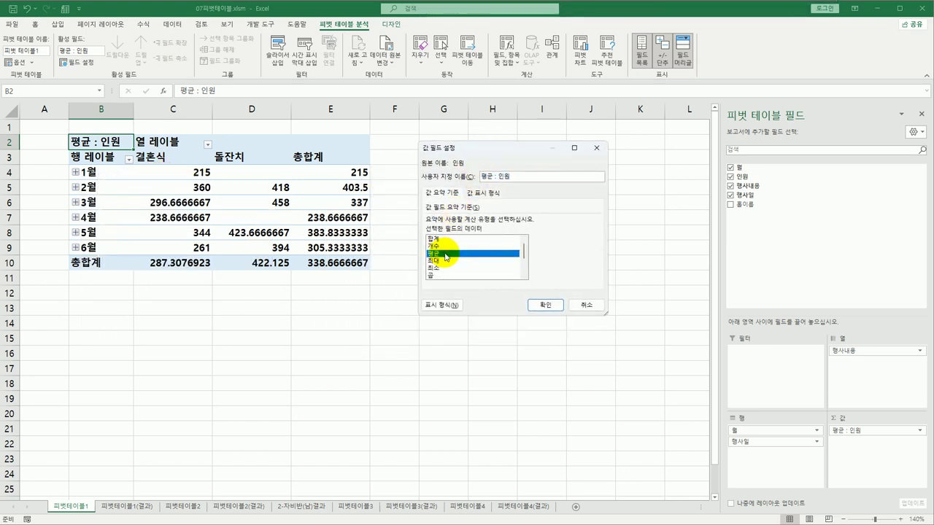
click(451, 307)
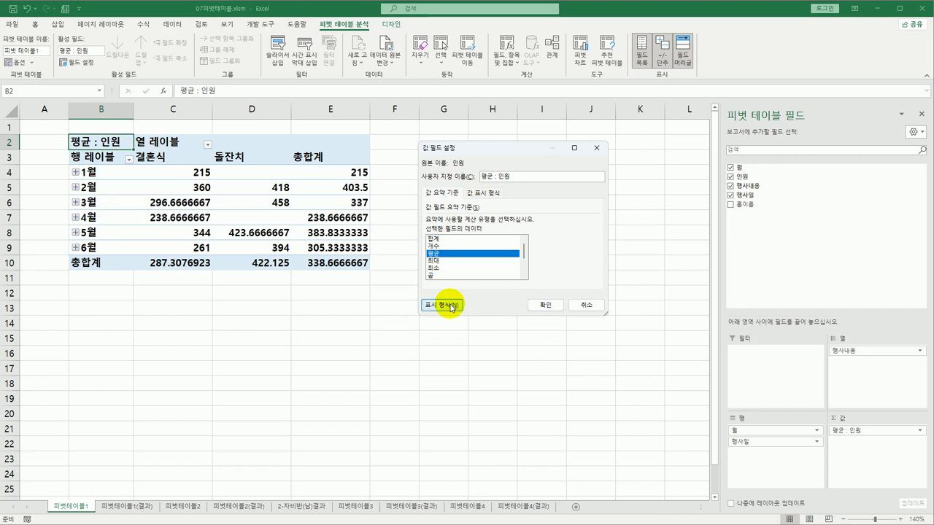
drag(223, 132, 290, 168)
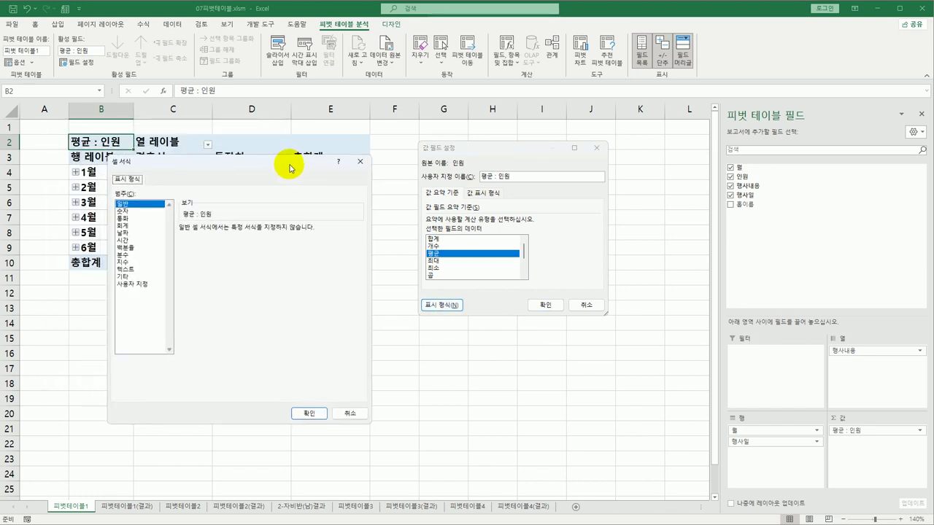
click(139, 212)
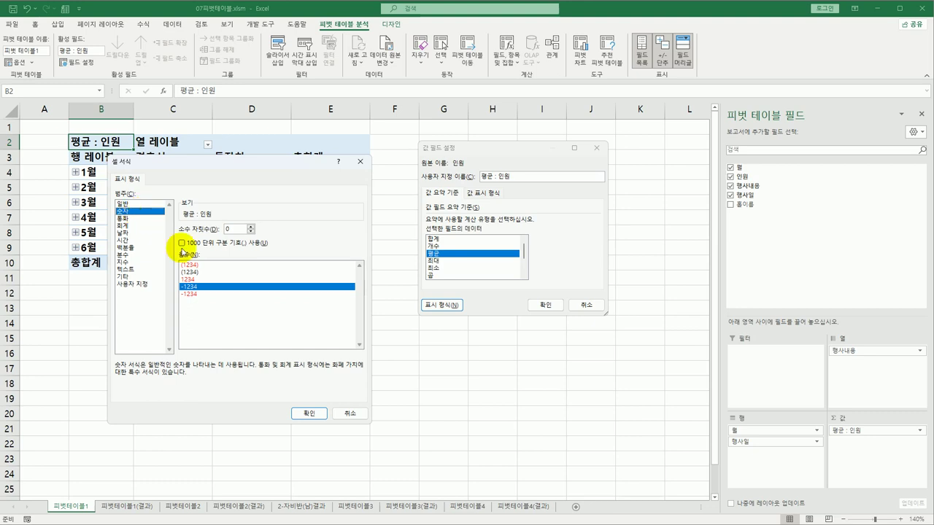
click(307, 413)
click(547, 305)
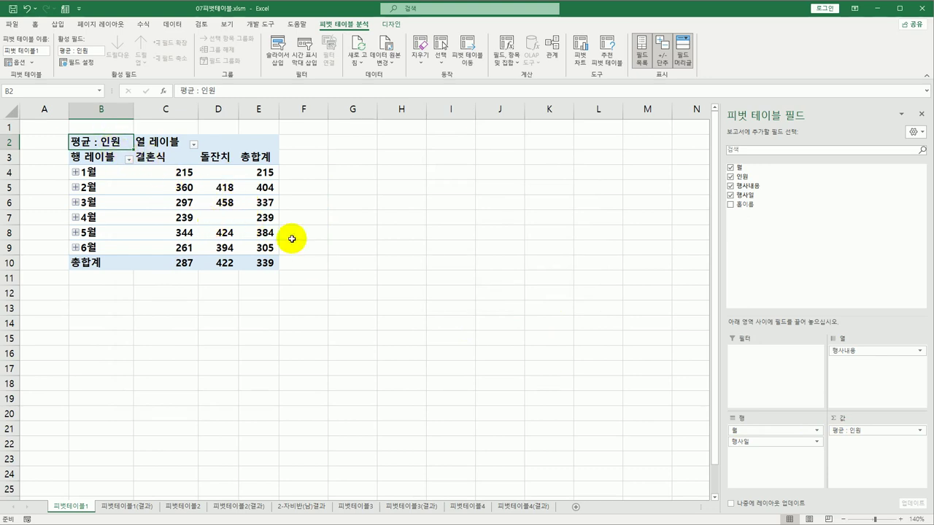
Set the pivot table's report layout to outline form (개요 형식으로 표시)
mouse_move(223, 254)
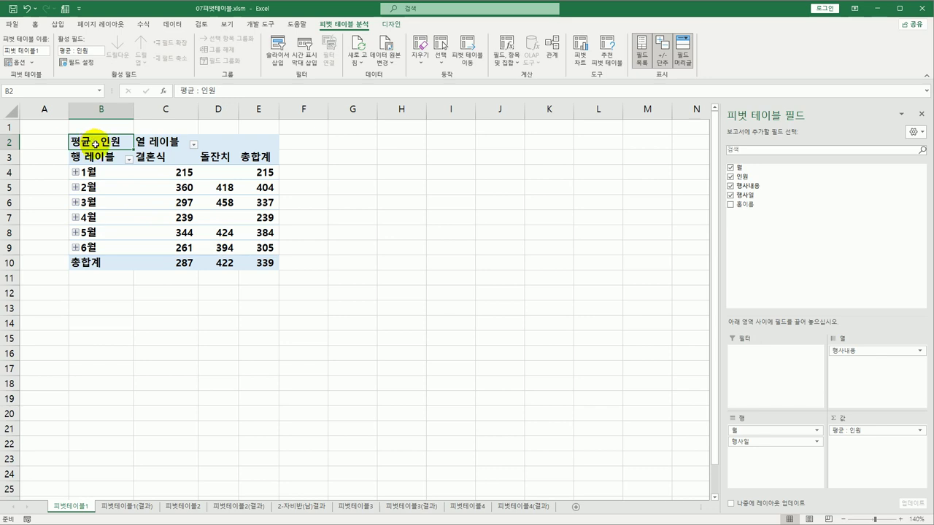
click(388, 26)
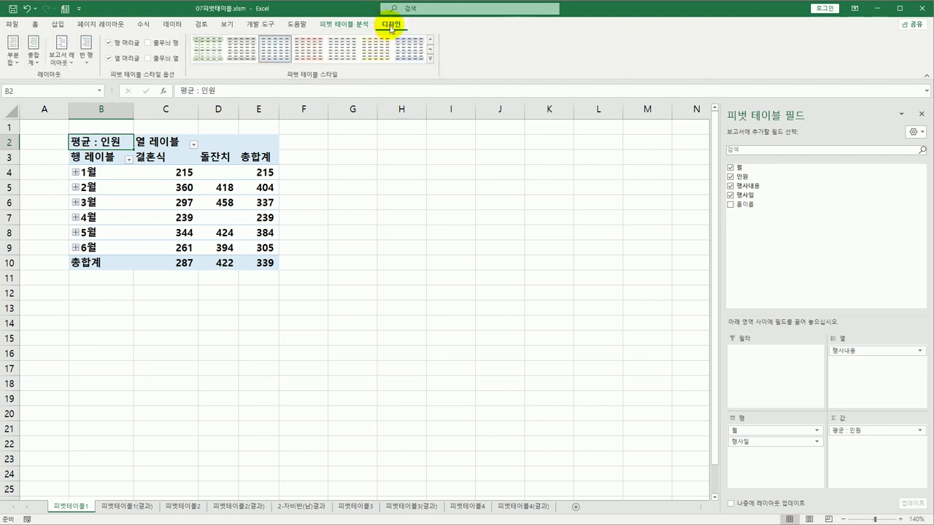
click(61, 59)
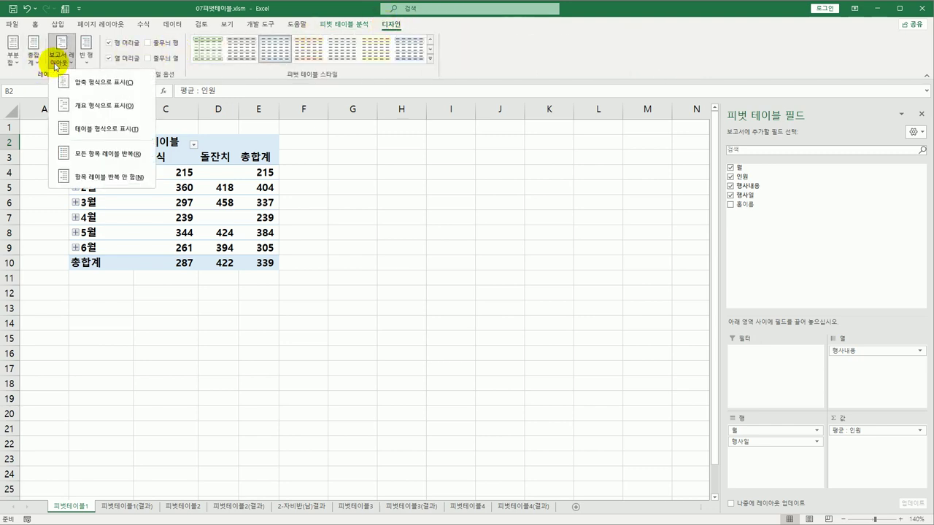
click(79, 114)
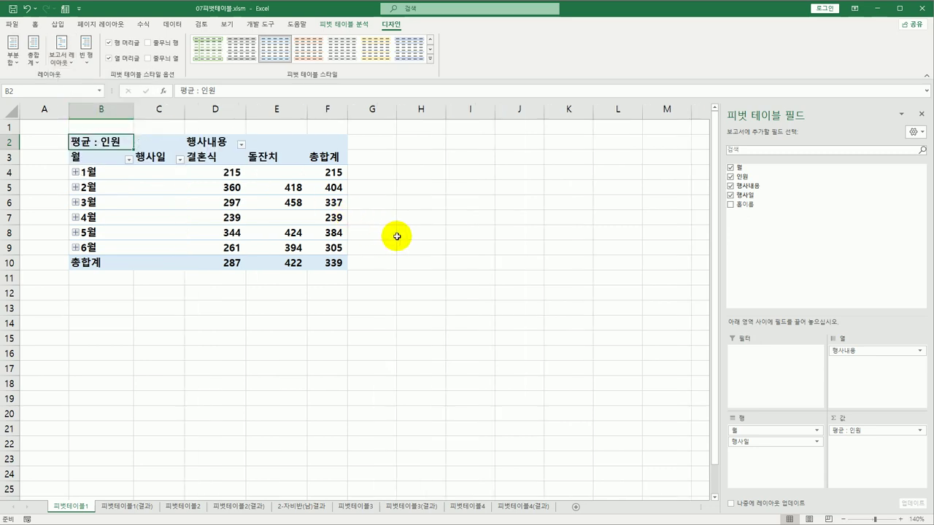
Group the 행사일 row dates by month (월) only, removing days (일) from the grouping units
click(108, 173)
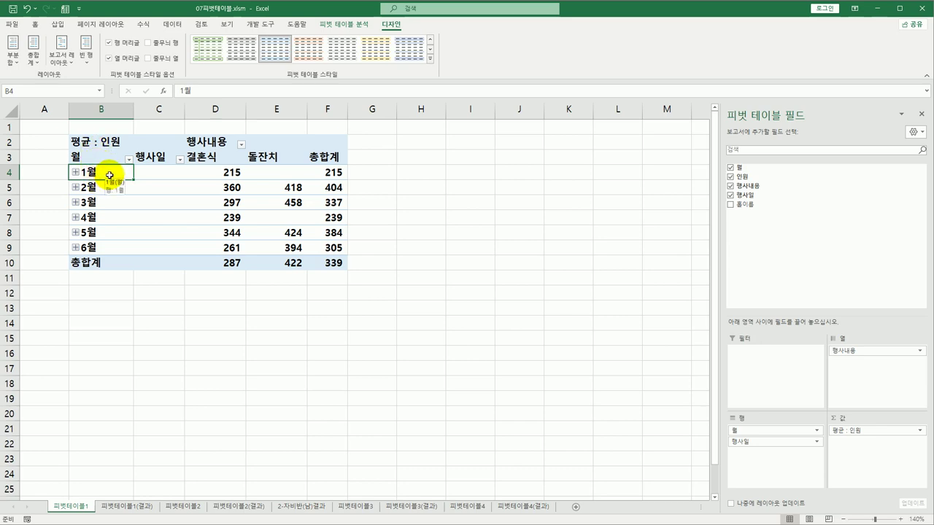
right_click(110, 174)
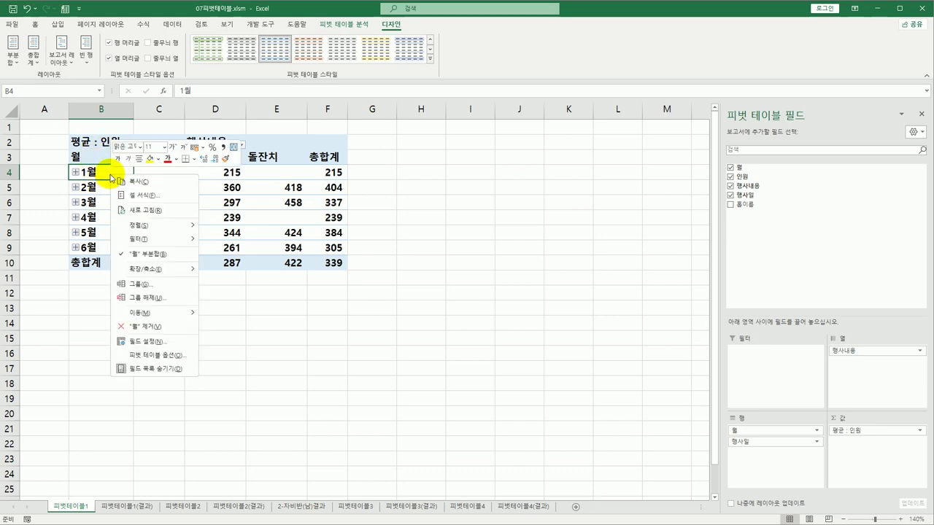
click(175, 280)
drag(167, 207, 459, 158)
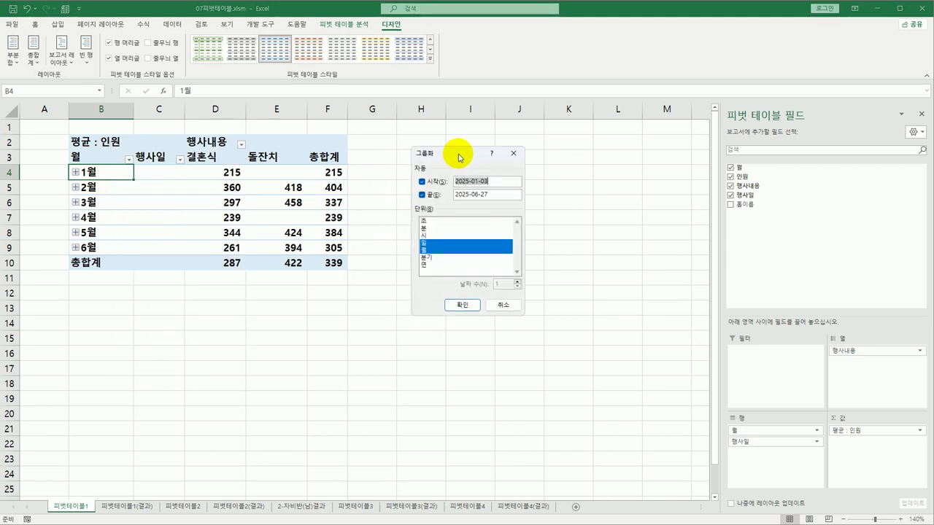
click(435, 245)
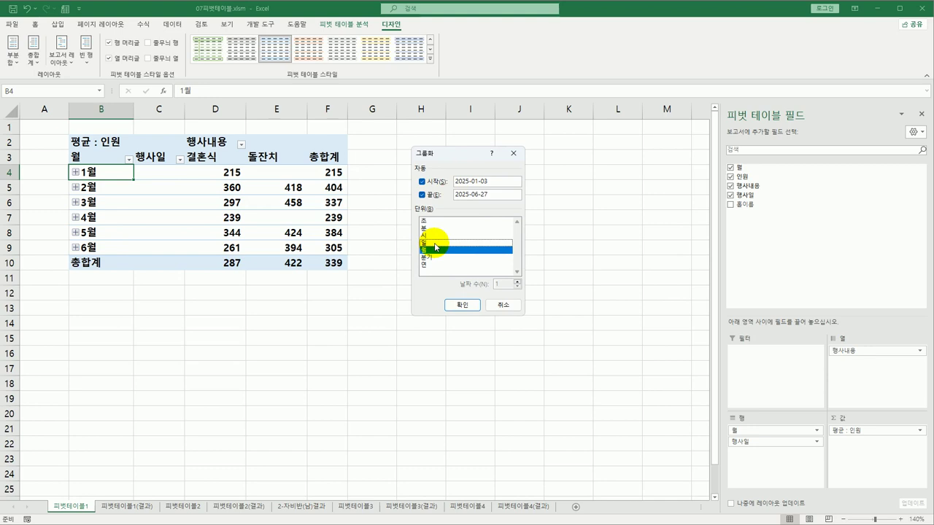
click(460, 305)
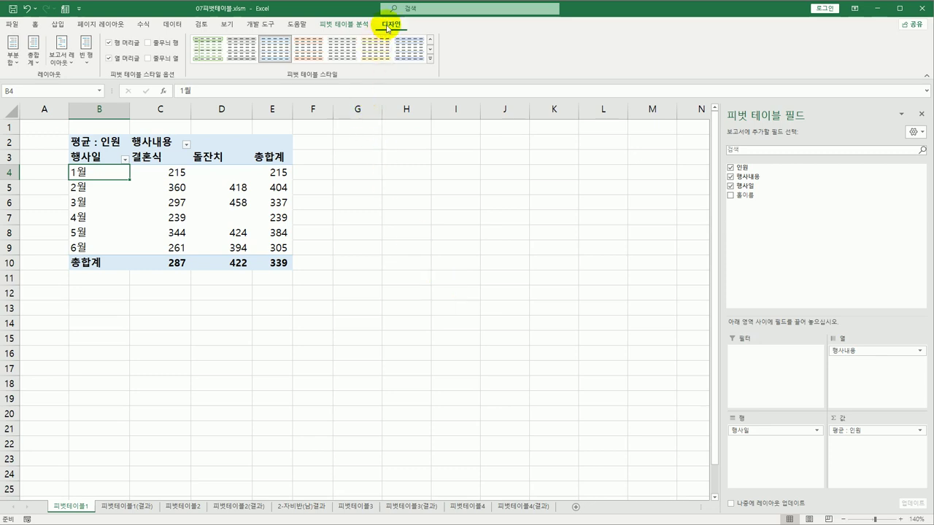
Set the pivot table's grand totals to show for rows only (행의 총합계만 설정)
click(34, 52)
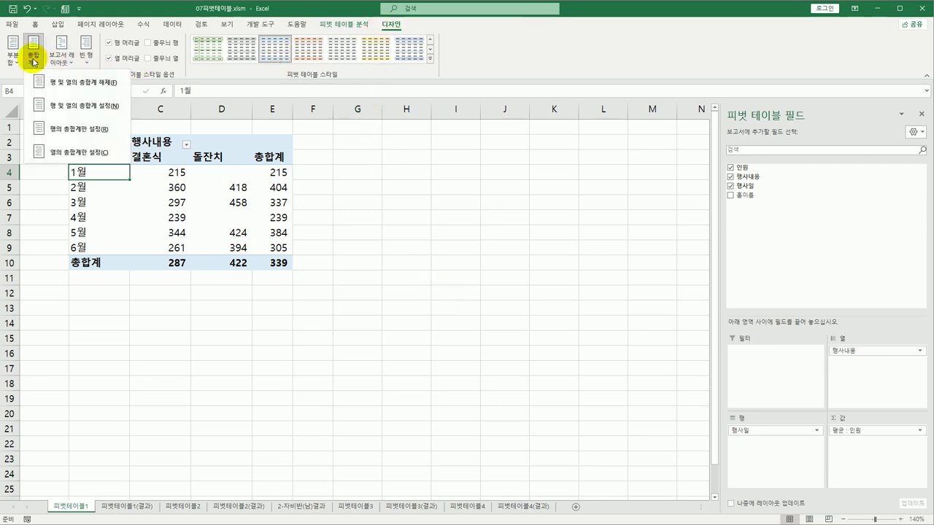
click(72, 130)
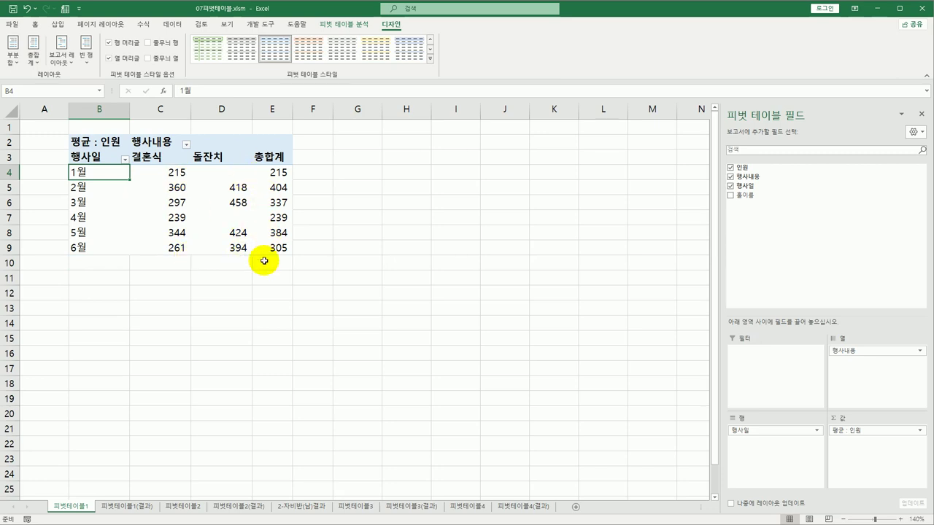
click(33, 55)
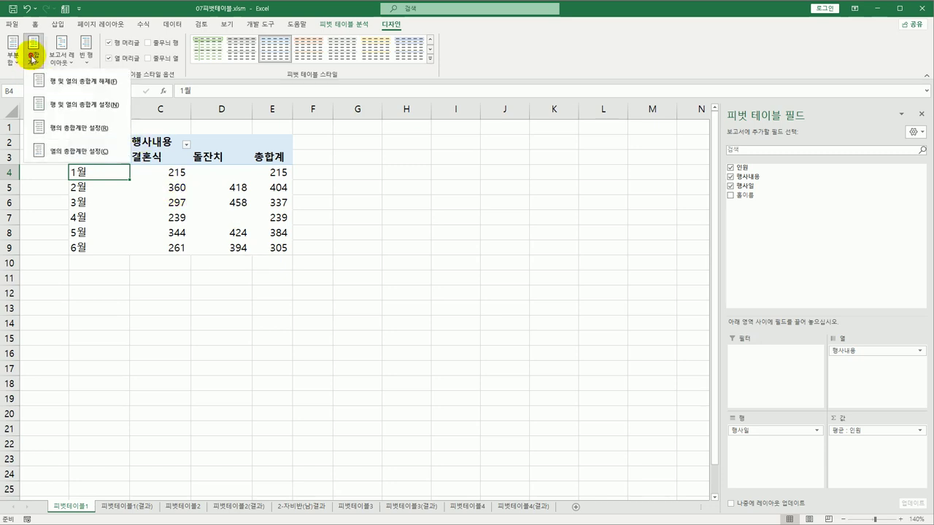
click(62, 139)
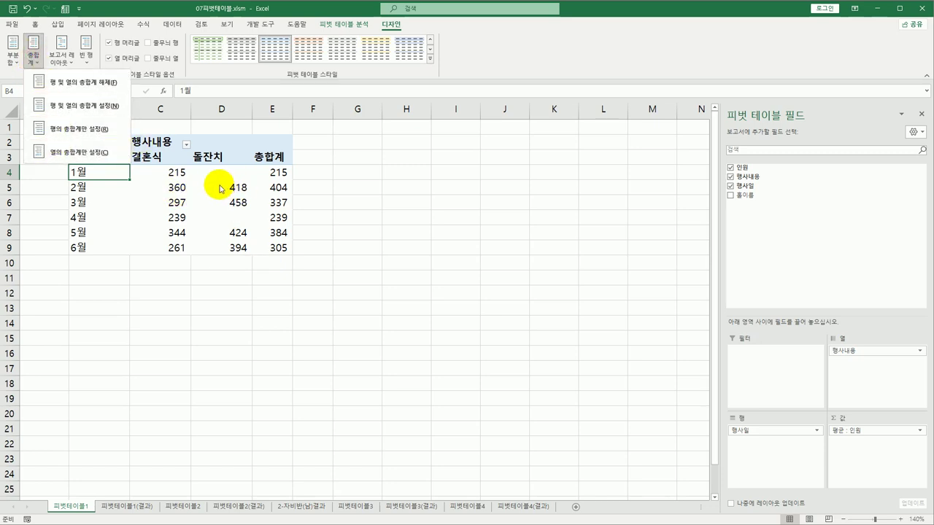
Check the row and column grand total settings under 요약 및 필터 in the pivot table options
right_click(181, 172)
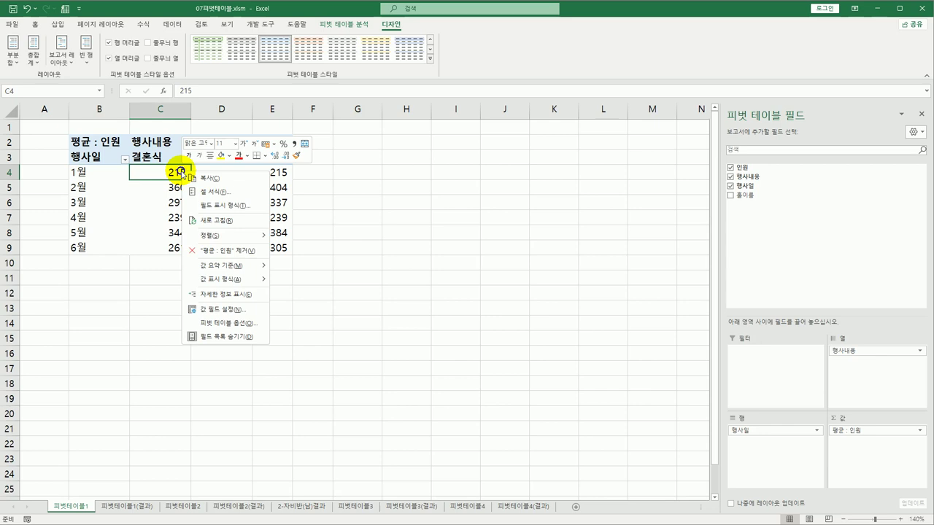
click(261, 325)
drag(265, 197, 468, 151)
click(430, 180)
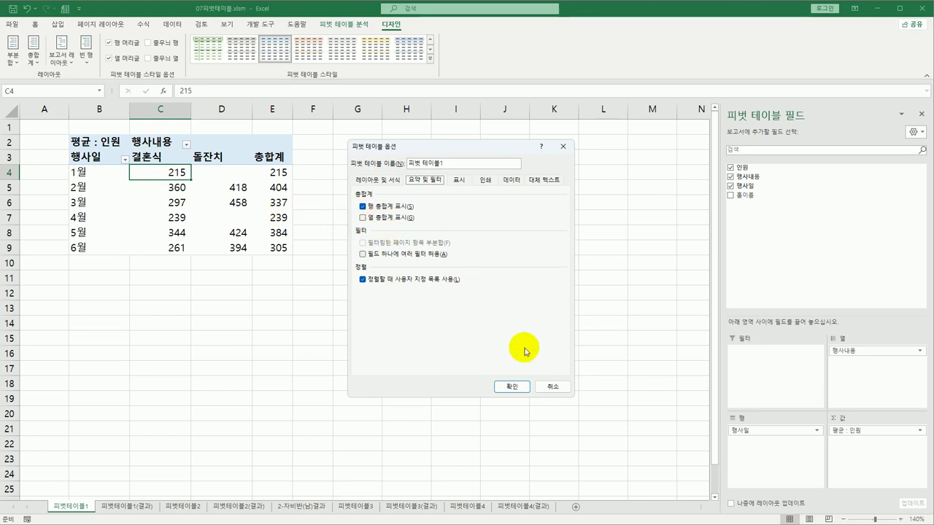
click(510, 386)
click(510, 384)
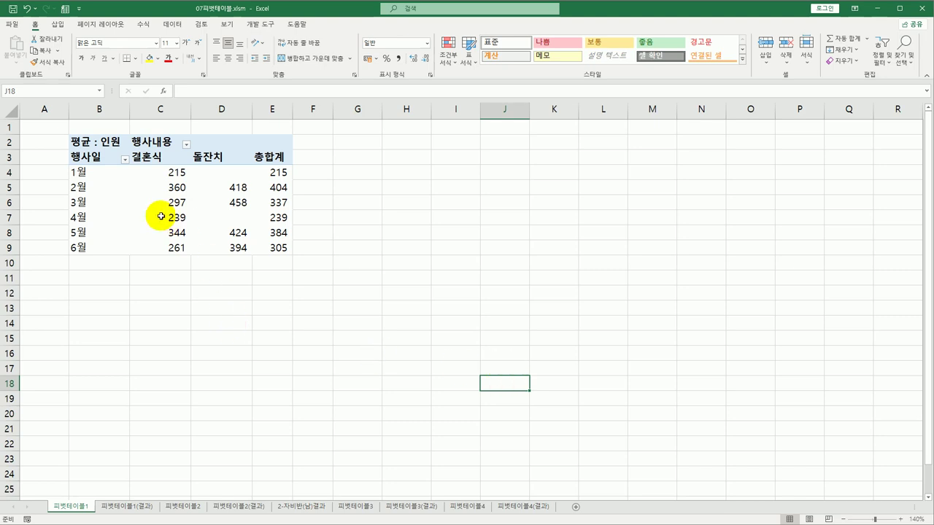
Apply the grey pivot table style beside the current blue one in the light (밝게) group
click(152, 185)
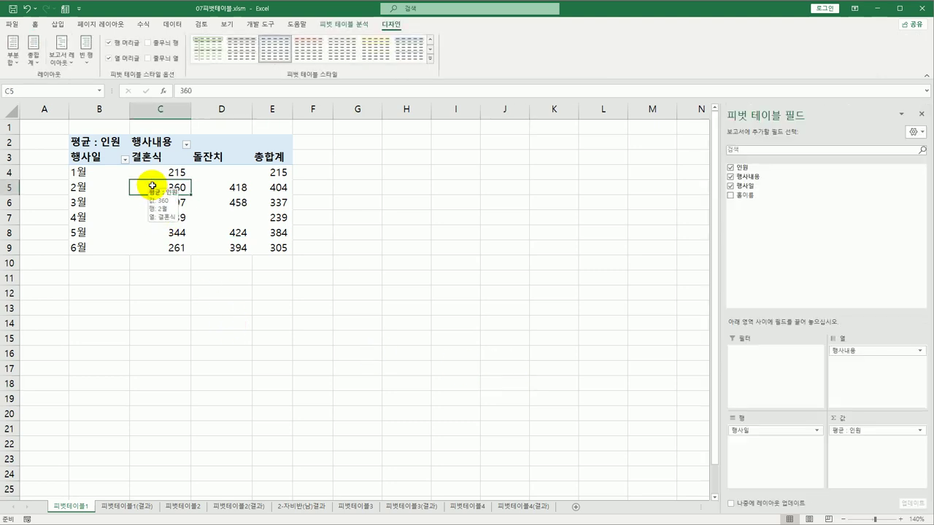
click(337, 29)
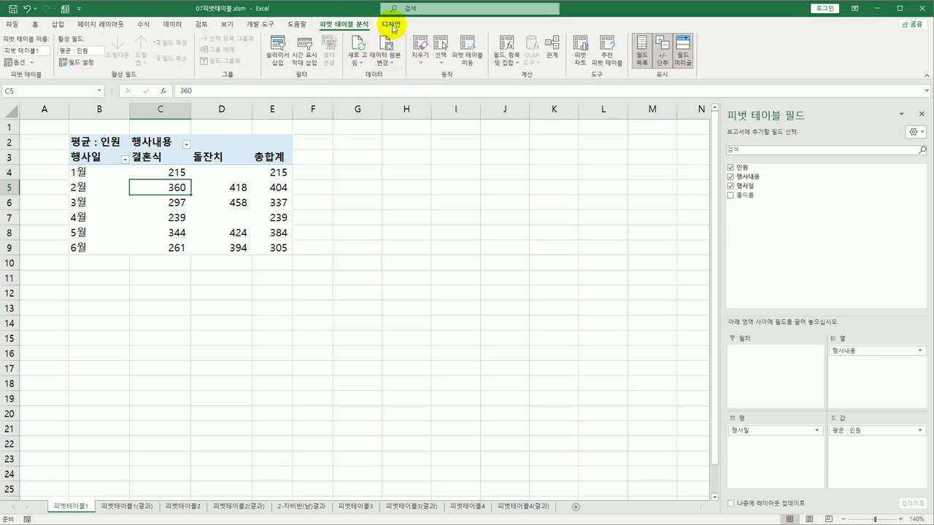
click(392, 25)
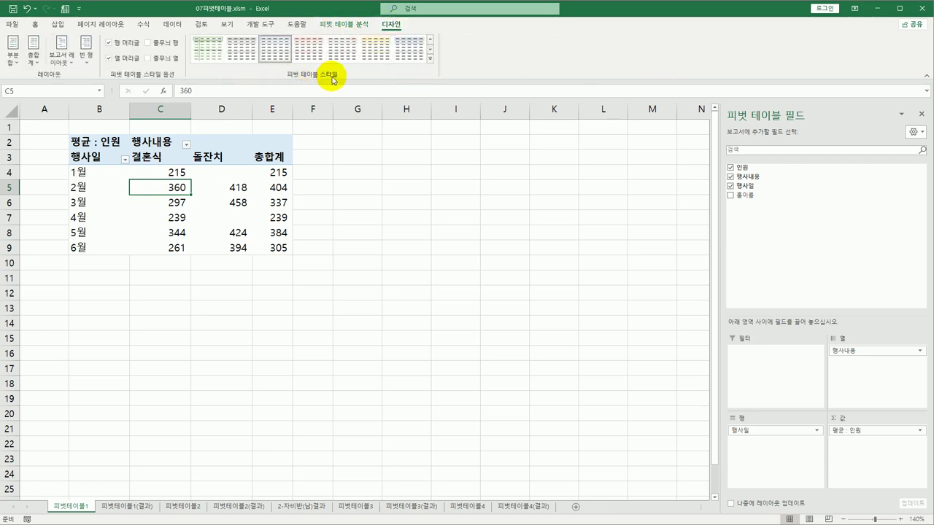
click(429, 63)
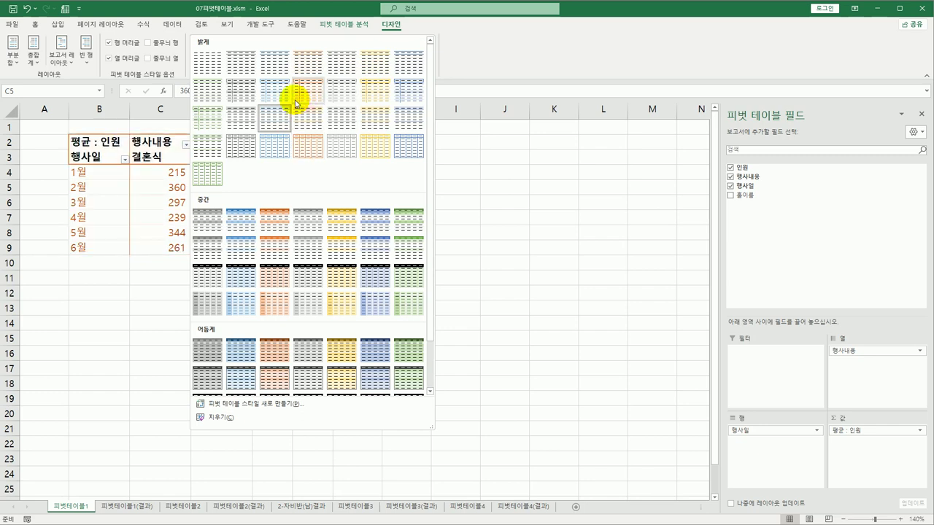
click(240, 126)
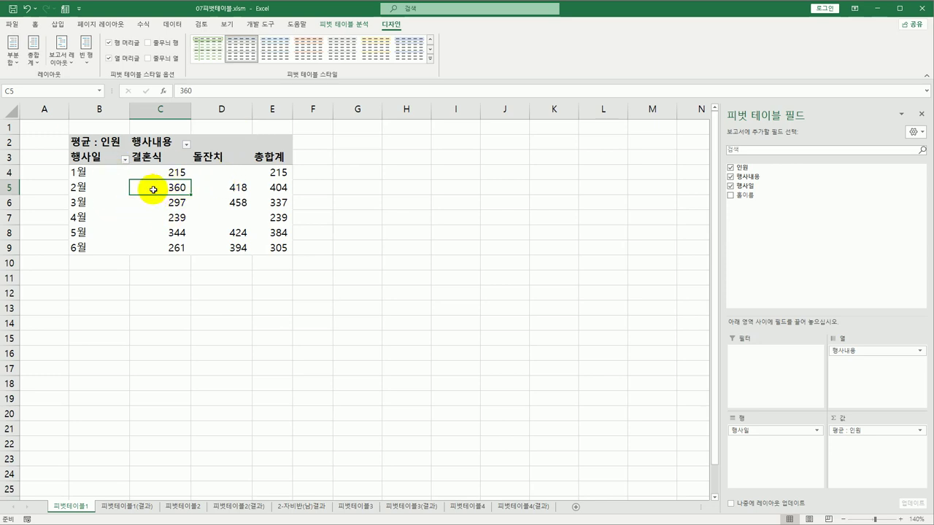
Turn on banded columns (줄무늬 열) for the pivot table
mouse_move(154, 190)
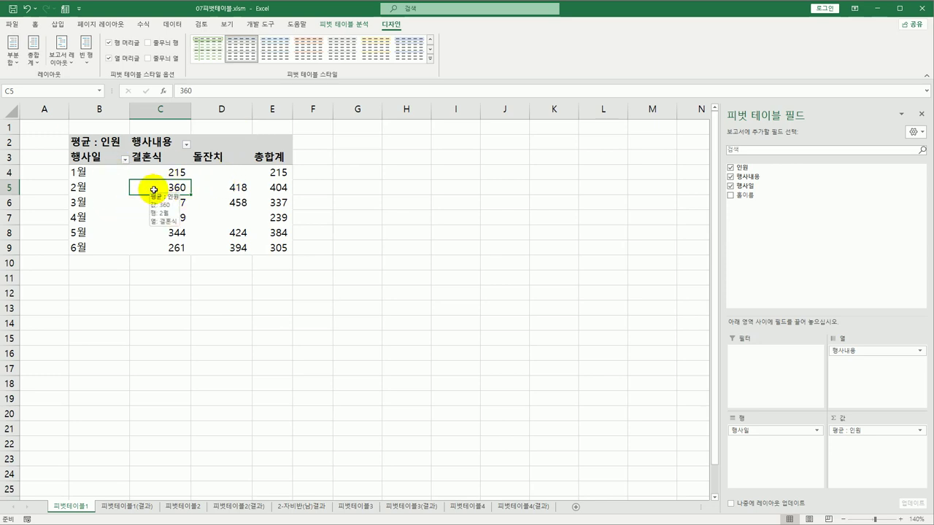
click(169, 62)
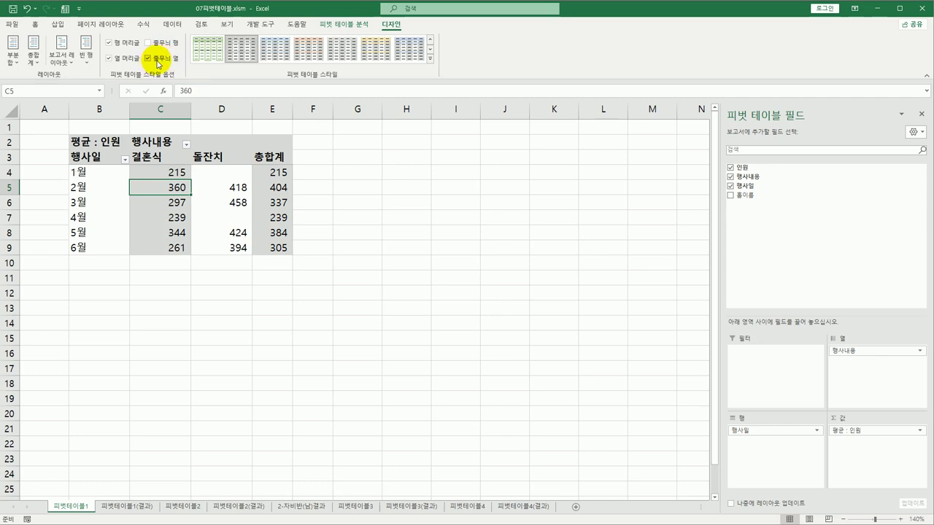
click(377, 286)
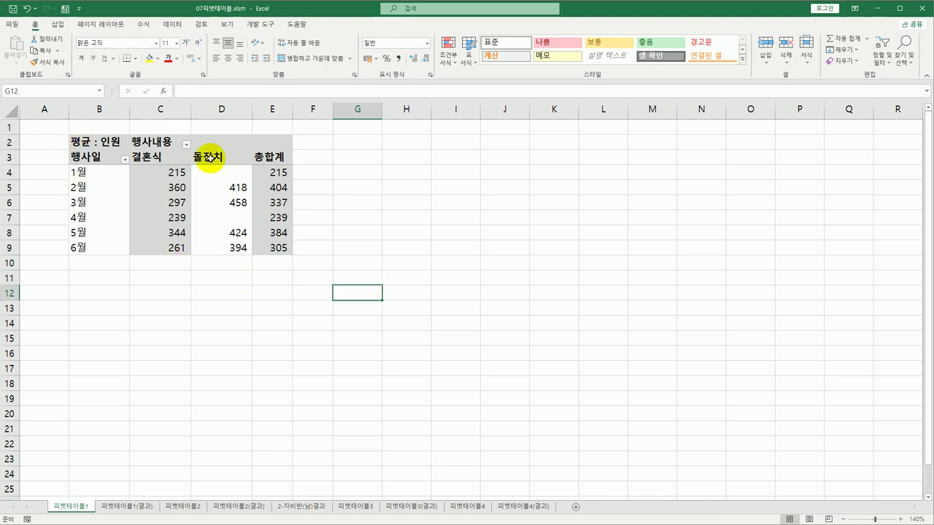
Compare the finished pivot table with the one on the 피벗테이블1(결과) sheet
mouse_move(223, 233)
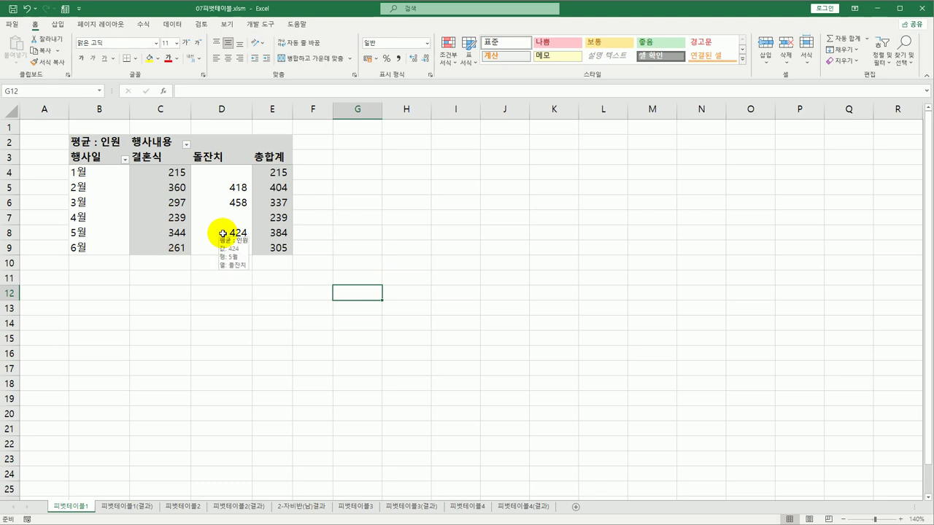
click(128, 511)
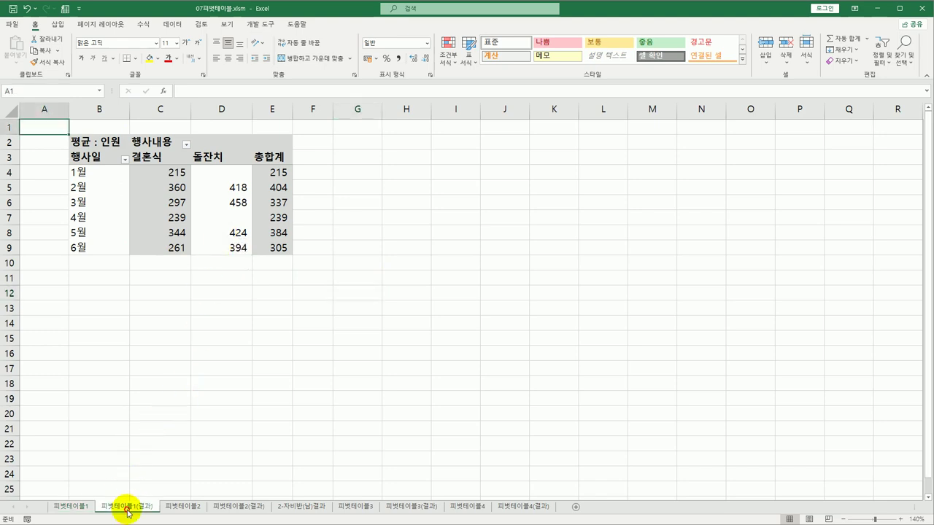
click(76, 511)
click(121, 509)
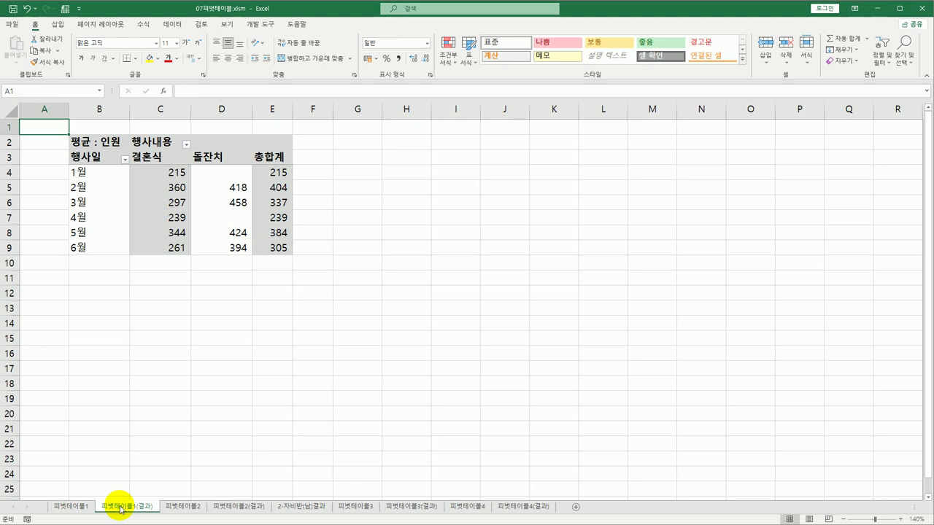
Start a new pivot table at cell B3 of the 피벗테이블2 sheet, based on an external data source (외부 데이터 원본 사용)
click(186, 506)
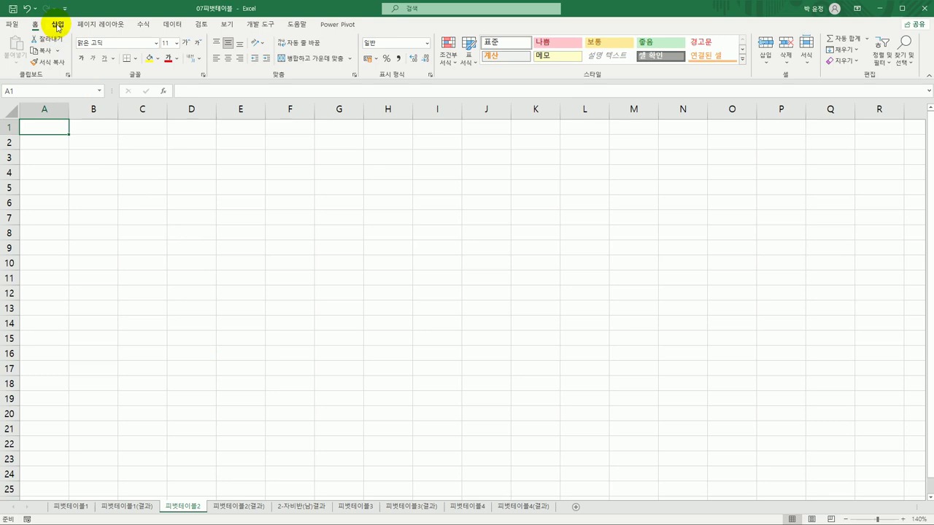
click(173, 24)
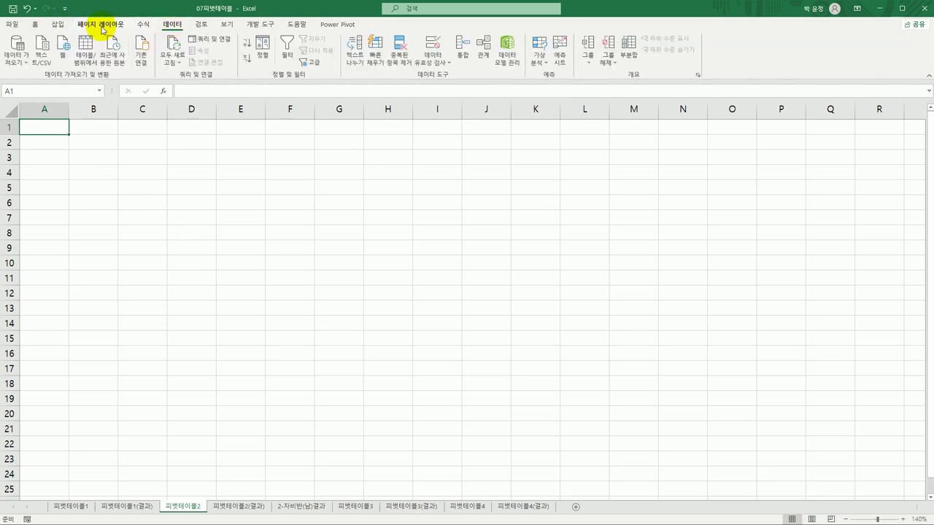
click(60, 27)
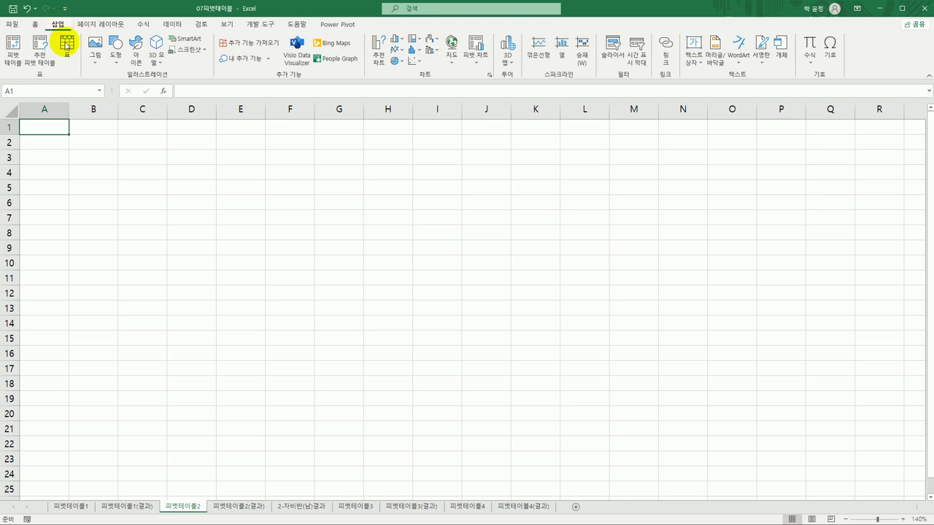
click(82, 156)
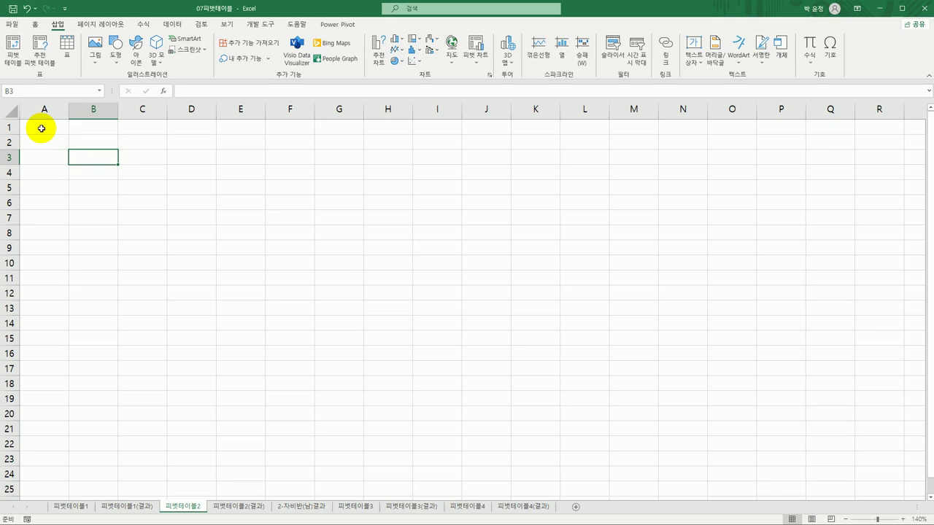
click(19, 66)
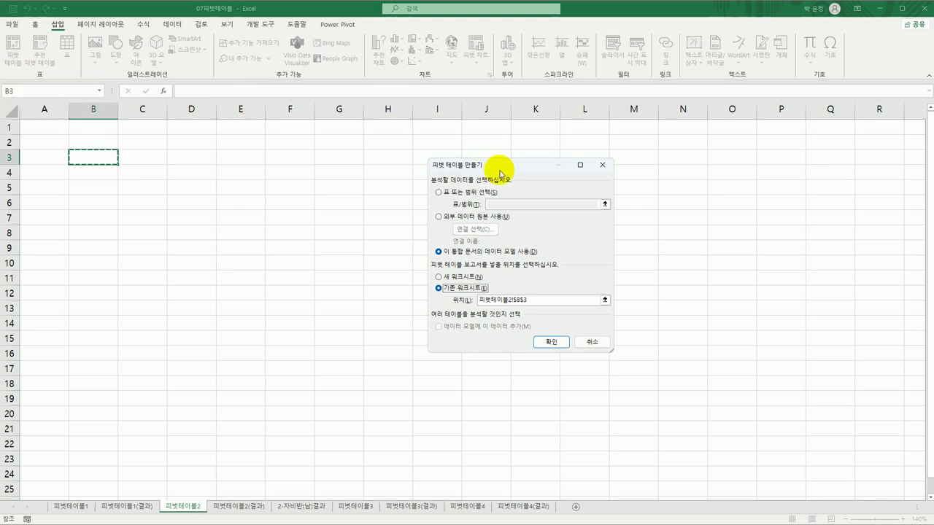
drag(503, 168, 440, 152)
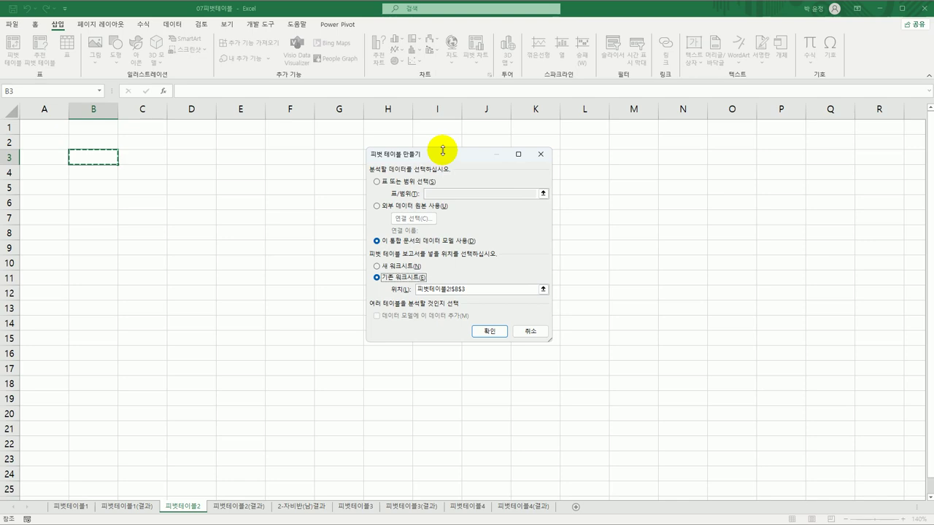
click(386, 210)
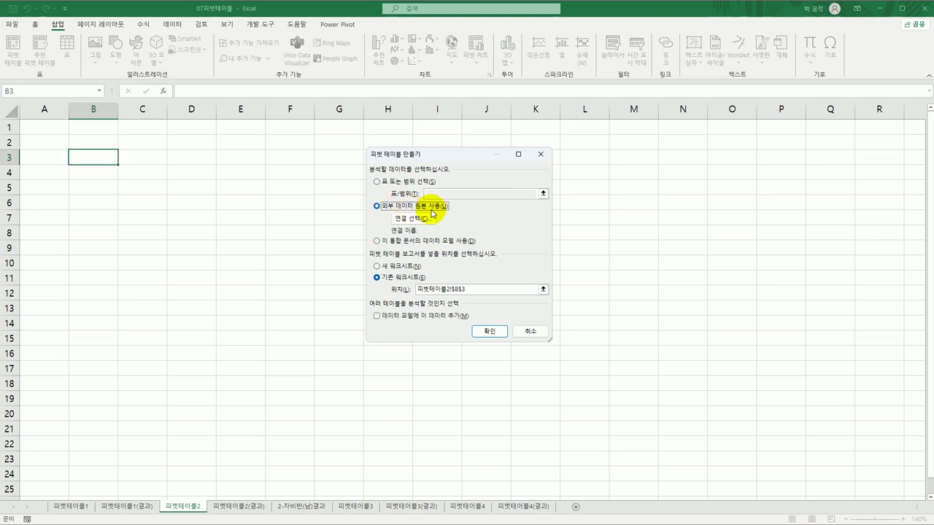
Browse for the pivot table's connection file in C:\컴활1급\1권_스프레드시트\이론
click(426, 221)
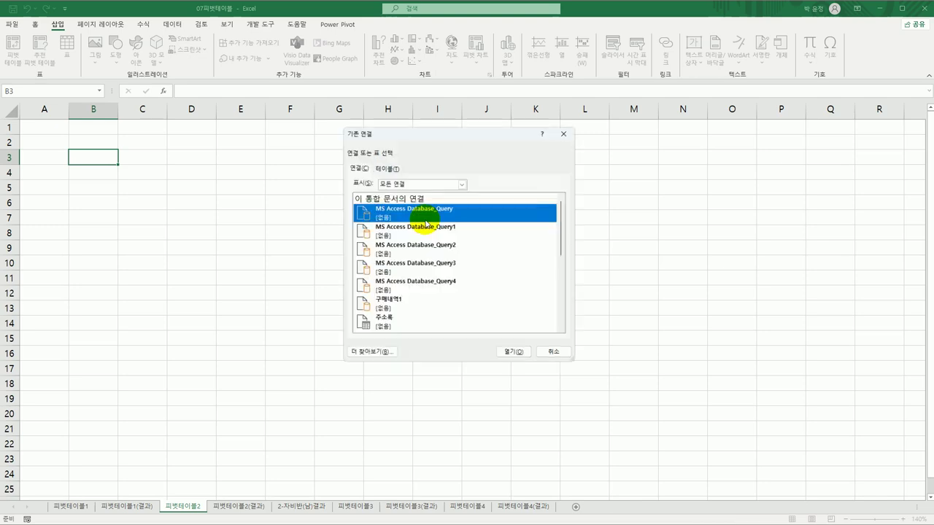
click(370, 356)
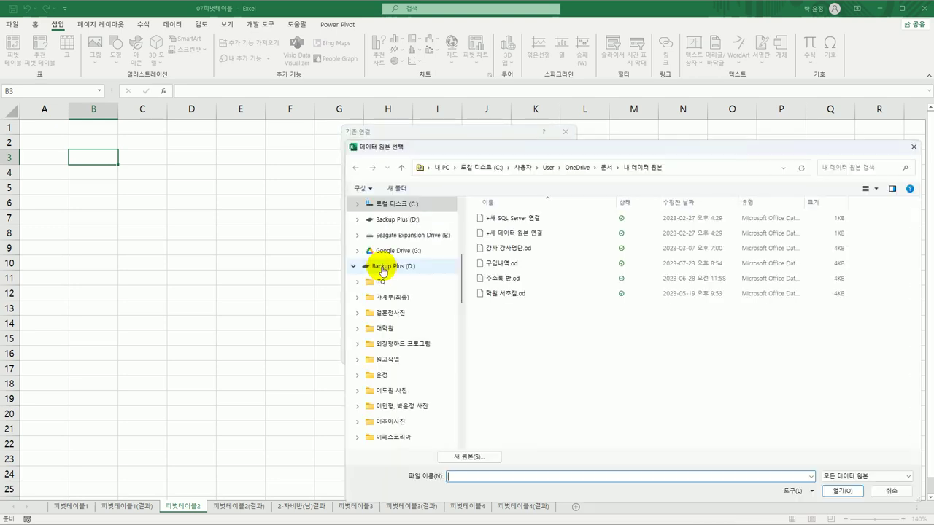
drag(455, 150, 357, 130)
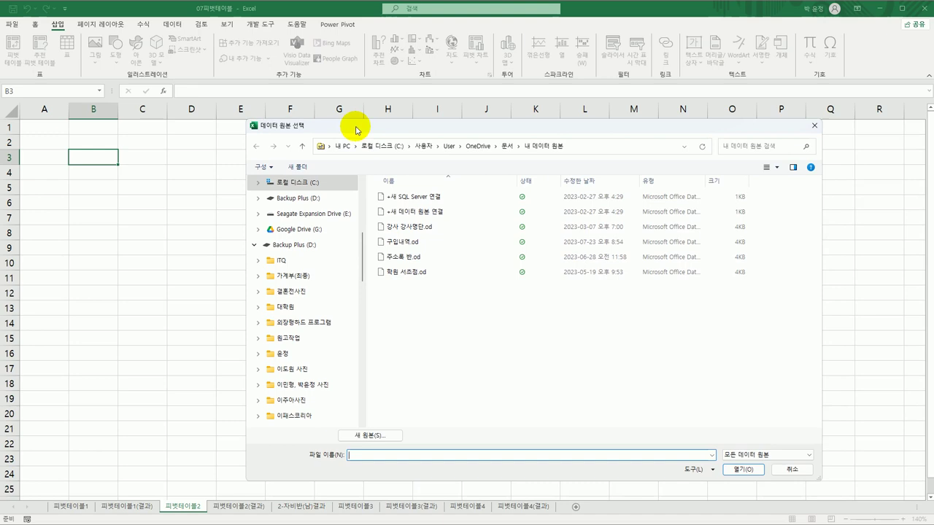
click(306, 182)
double_click(400, 367)
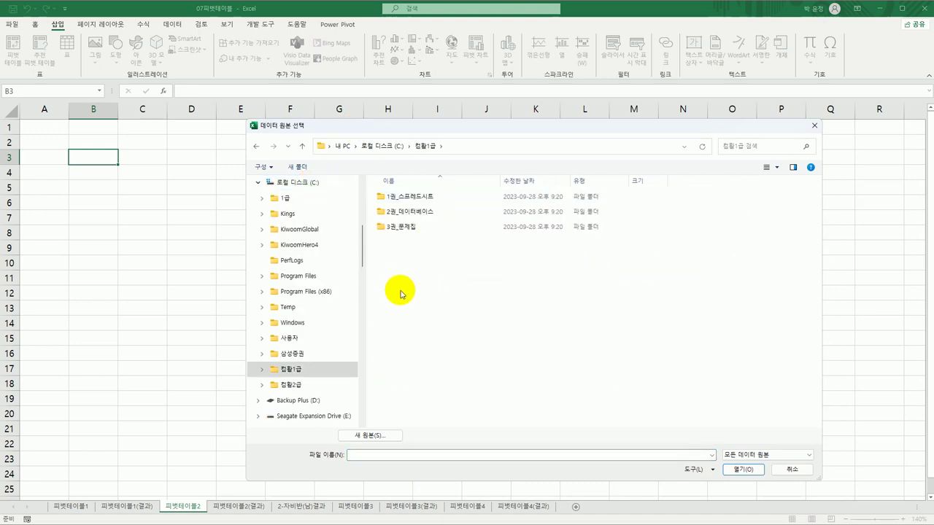
click(388, 198)
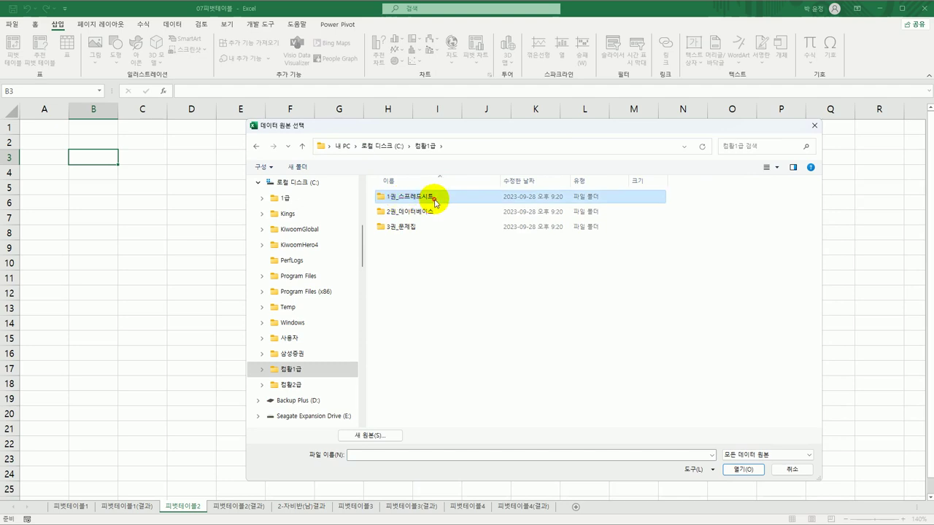
double_click(430, 198)
double_click(416, 230)
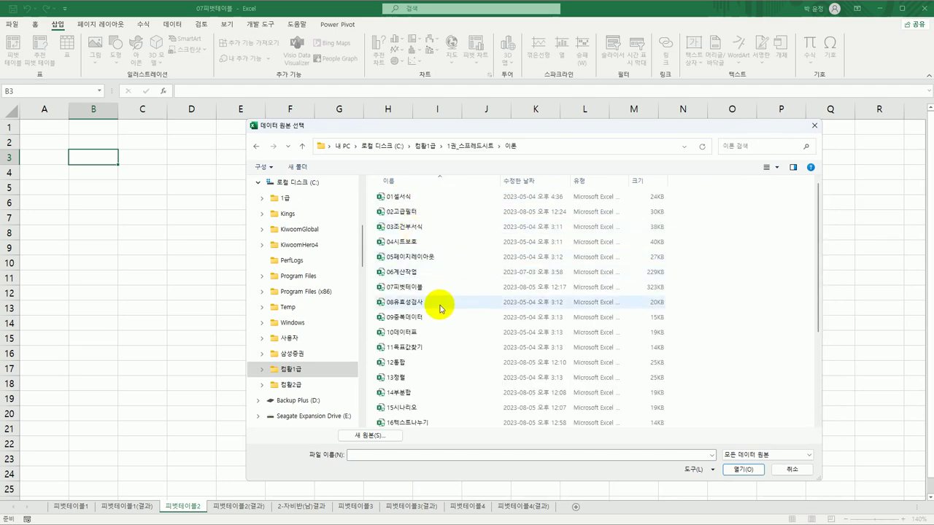
Connect the pivot table to the 반 table of the 주소록 workbook, with the first row as column headers
scroll(444, 302, down, 3)
click(429, 392)
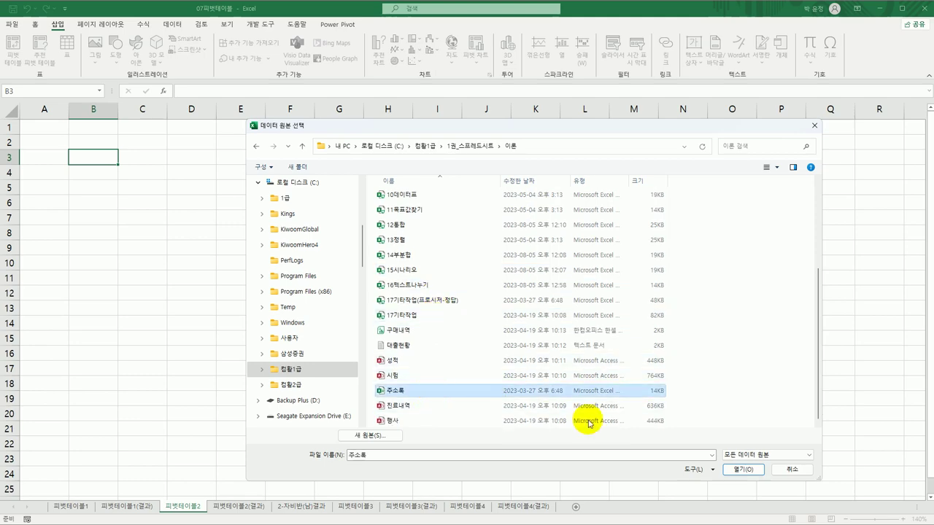
click(752, 469)
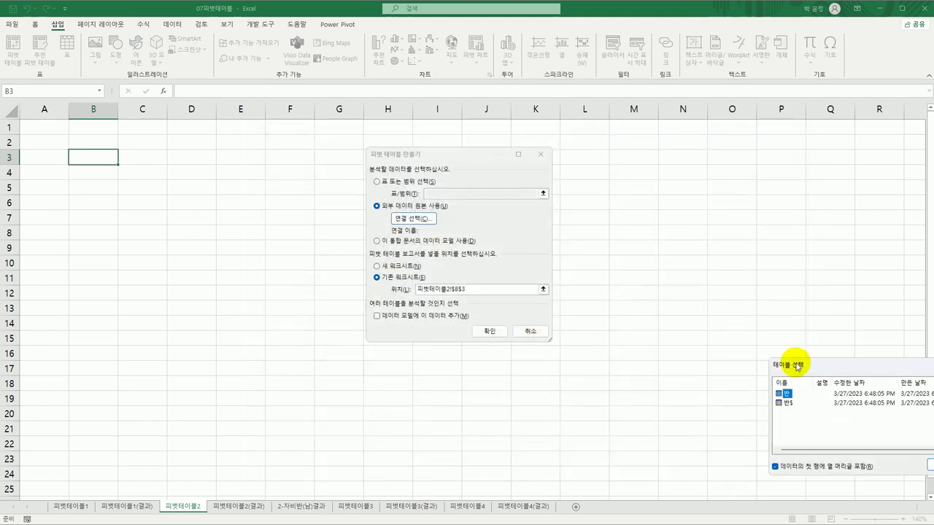
drag(788, 363, 218, 167)
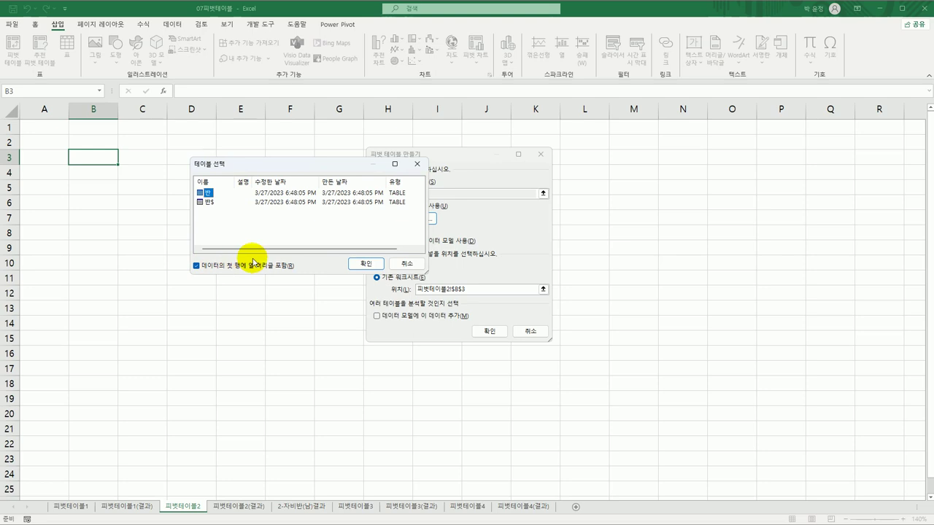
click(363, 263)
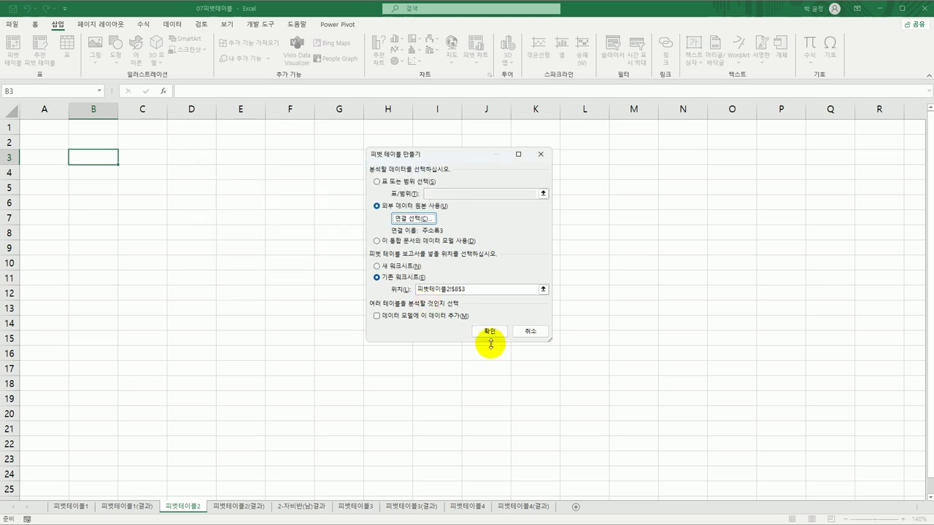
Create the pivot table and place 성별 in the columns, 학년 in the rows, and 출석수 and 이름 in the values
click(490, 331)
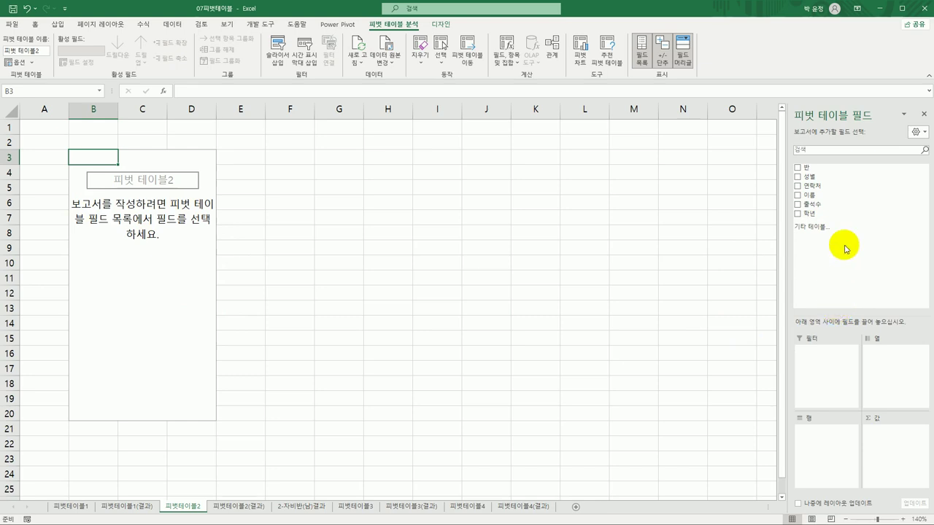
drag(816, 178, 879, 372)
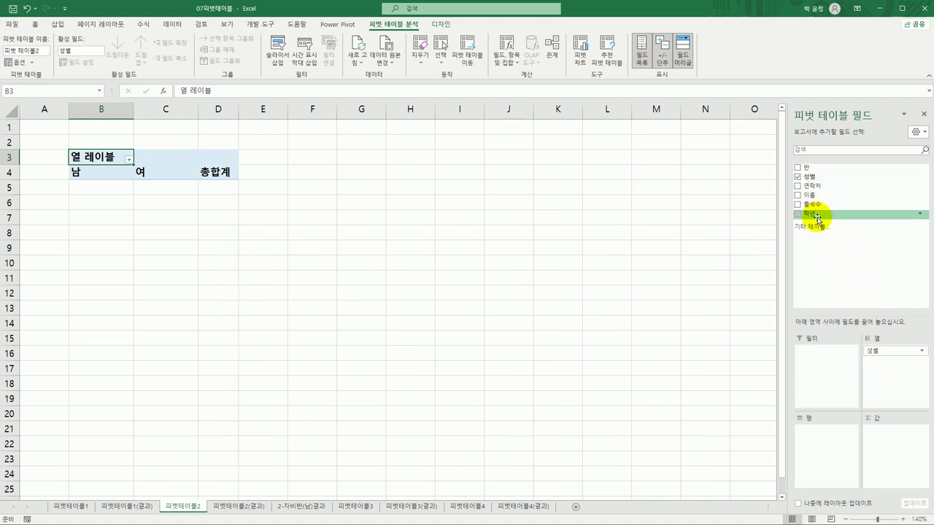
drag(818, 217, 805, 445)
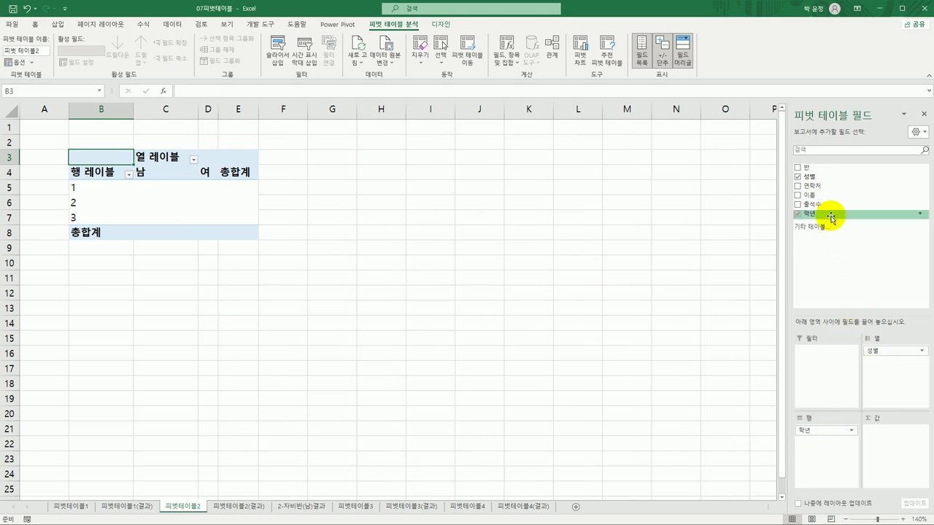
drag(824, 207, 892, 444)
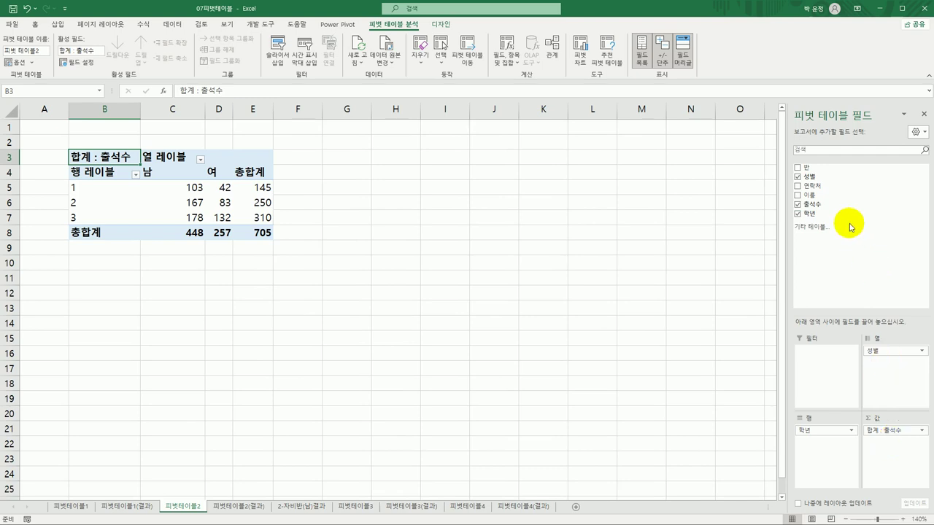
drag(830, 195, 889, 461)
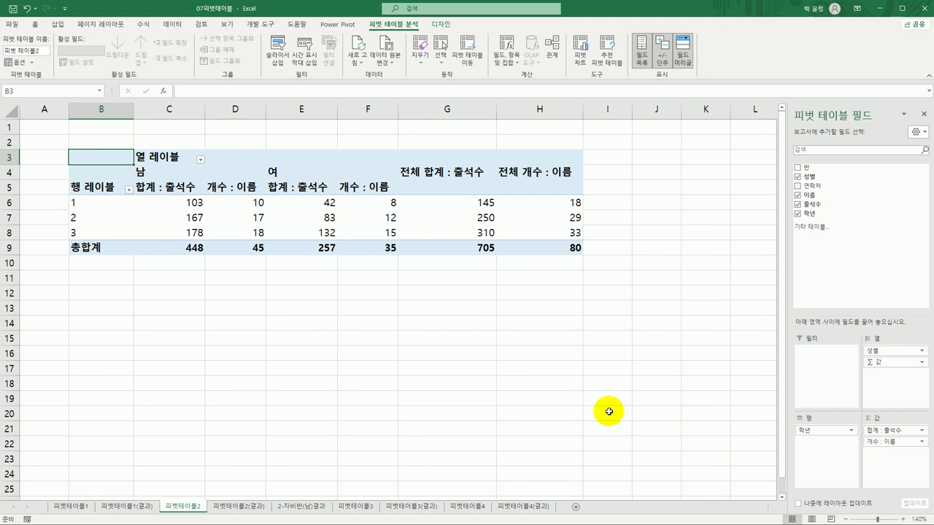
Display the pivot table in outline form (개요 형식) and add 반 below 학년 in the rows
click(166, 156)
click(105, 186)
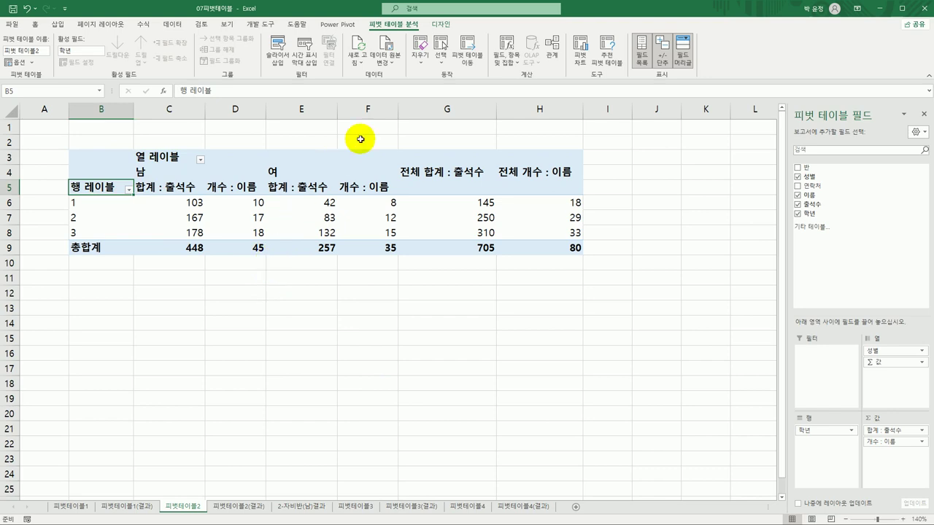
click(441, 24)
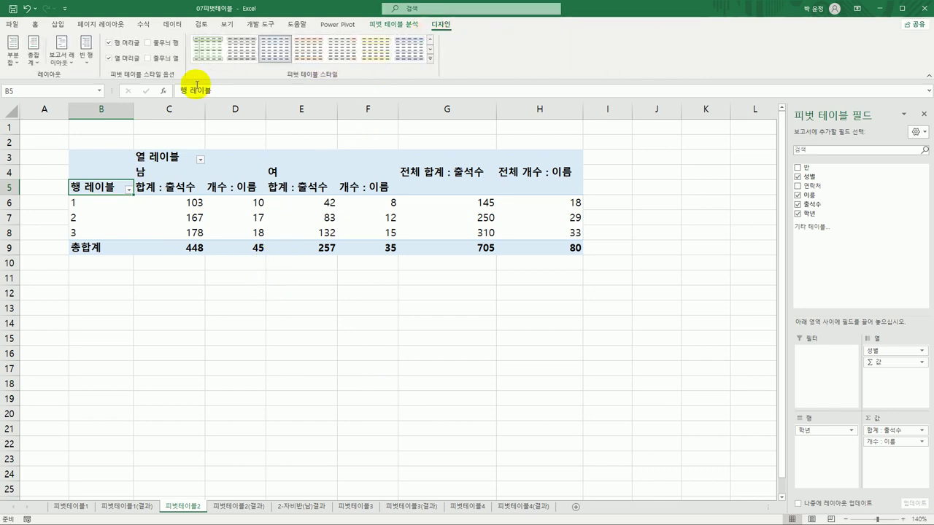
click(61, 53)
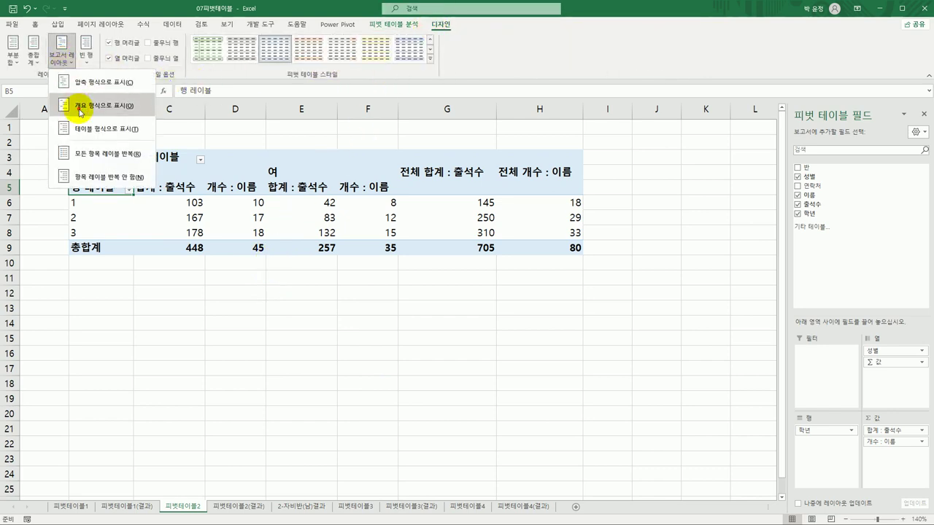
click(80, 109)
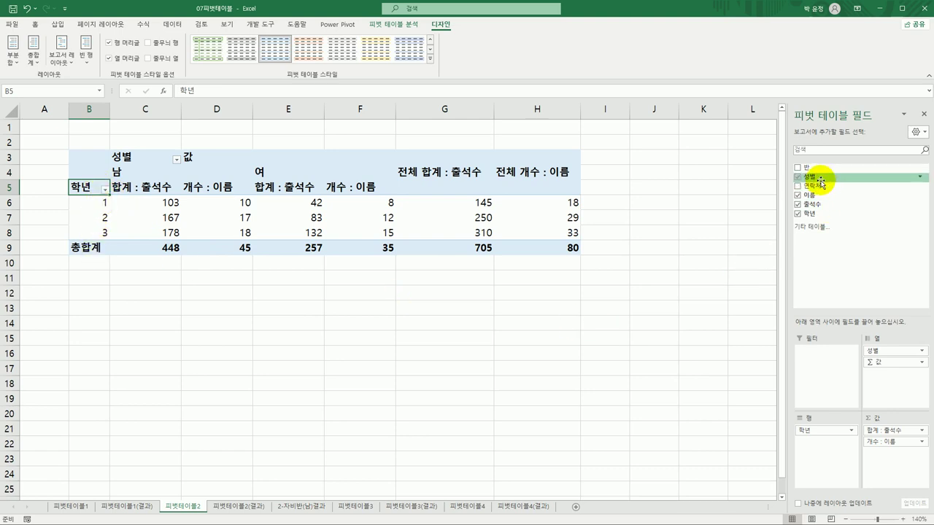
drag(809, 167, 812, 451)
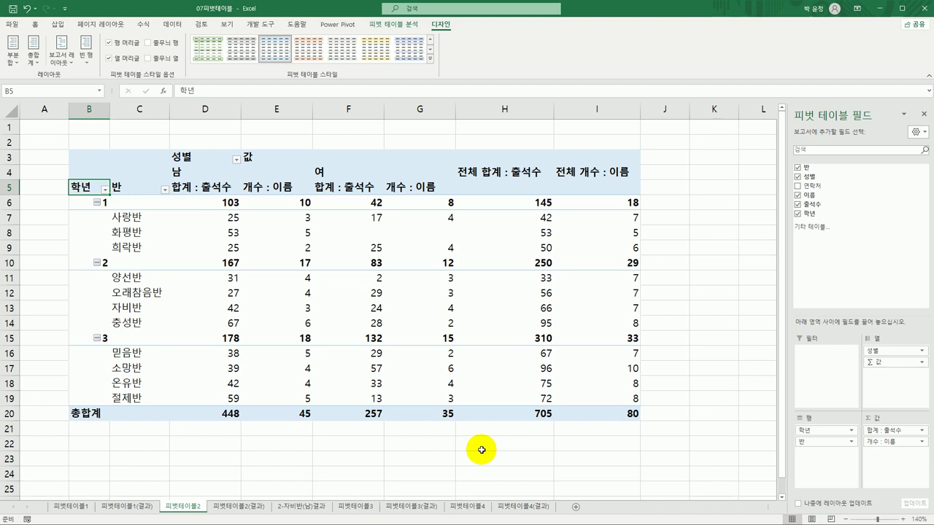
Summarize the 출석수 value field by average (평균) with the 숫자 format and 0 decimal places
click(227, 189)
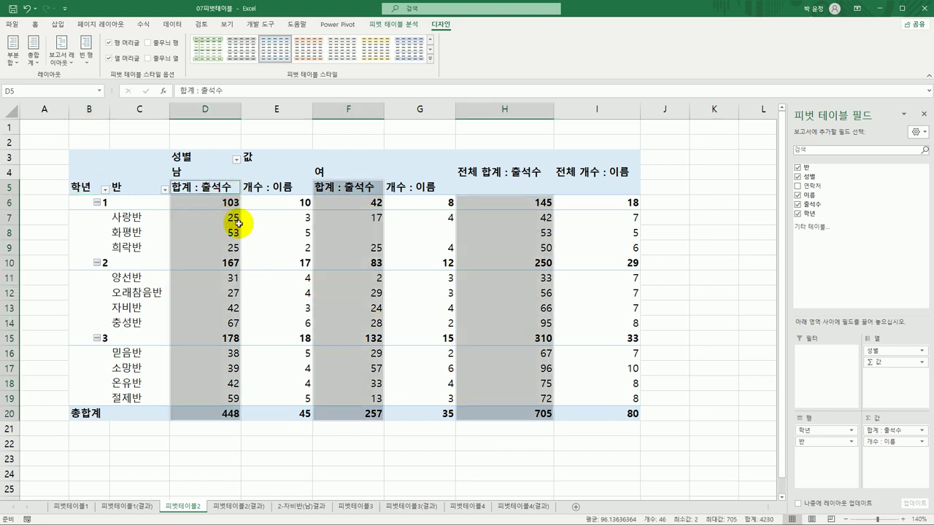
click(218, 187)
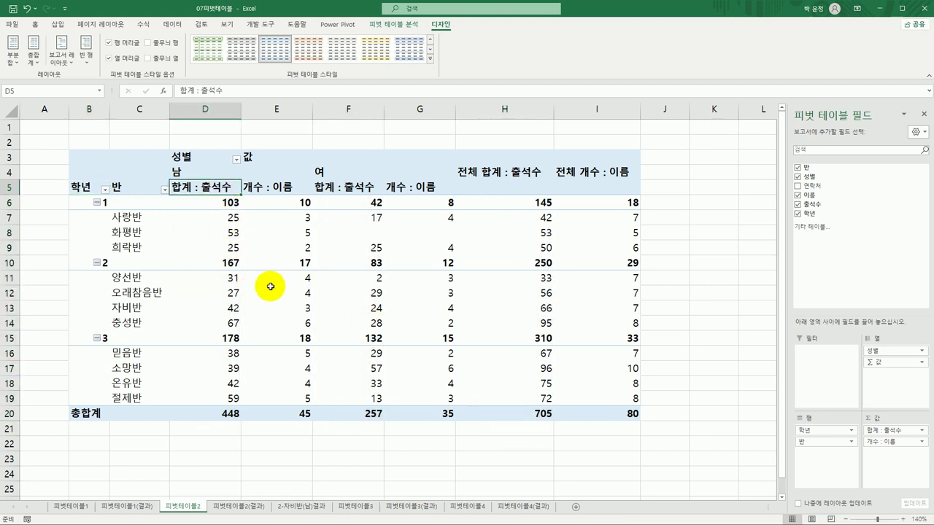
mouse_move(270, 287)
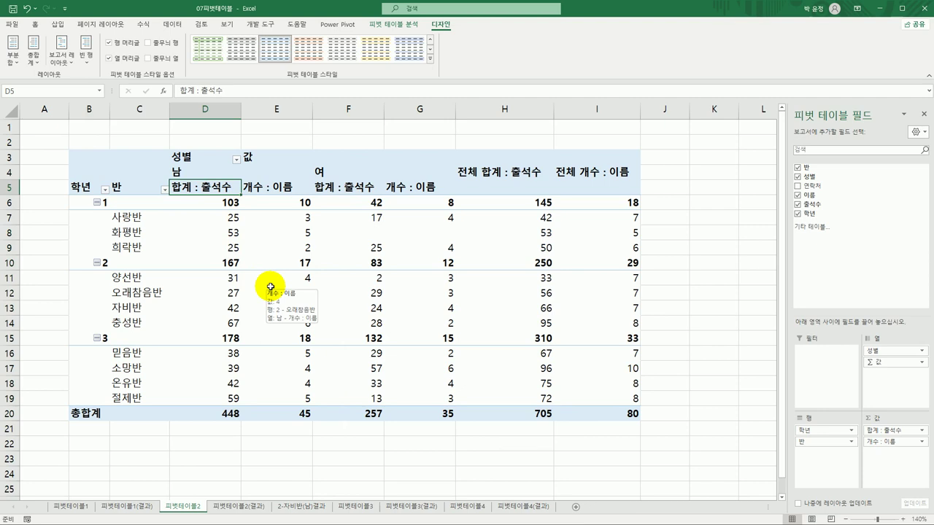
right_click(205, 188)
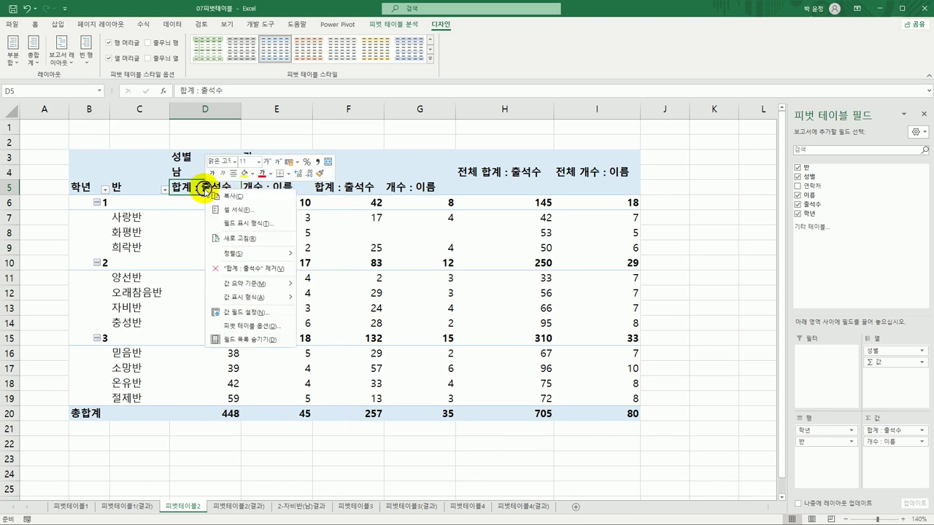
click(282, 312)
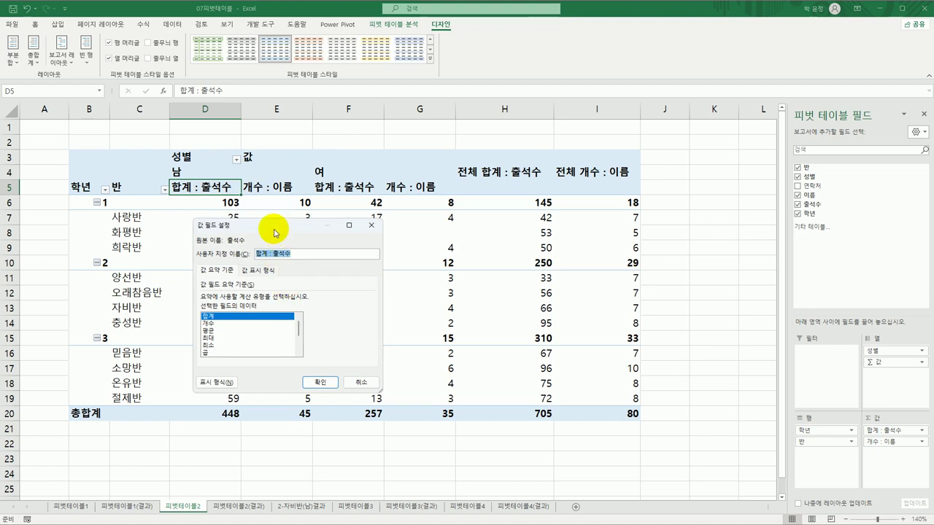
drag(274, 226, 380, 140)
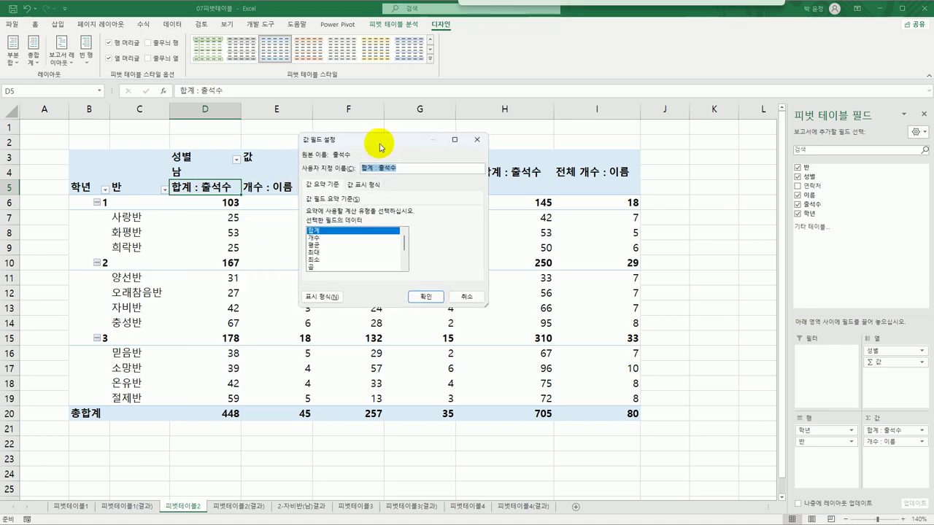
click(324, 246)
click(323, 297)
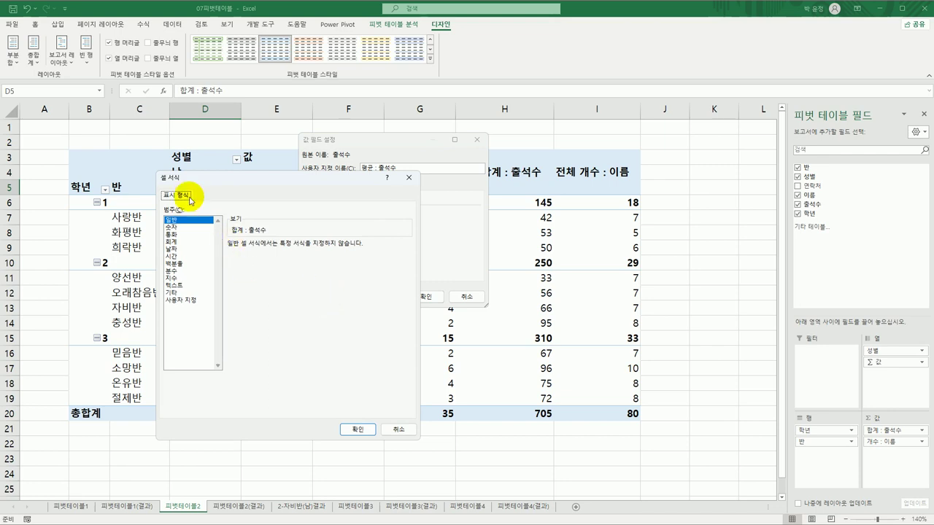
click(182, 228)
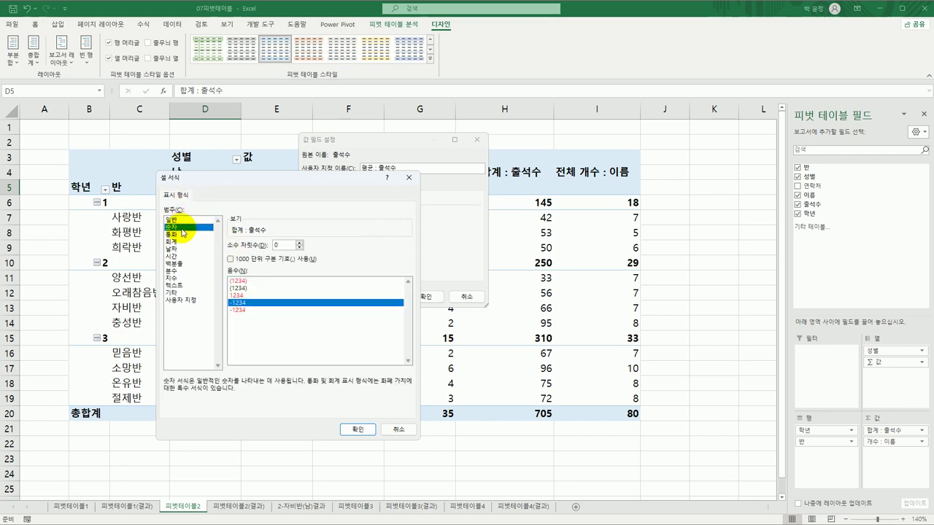
click(356, 429)
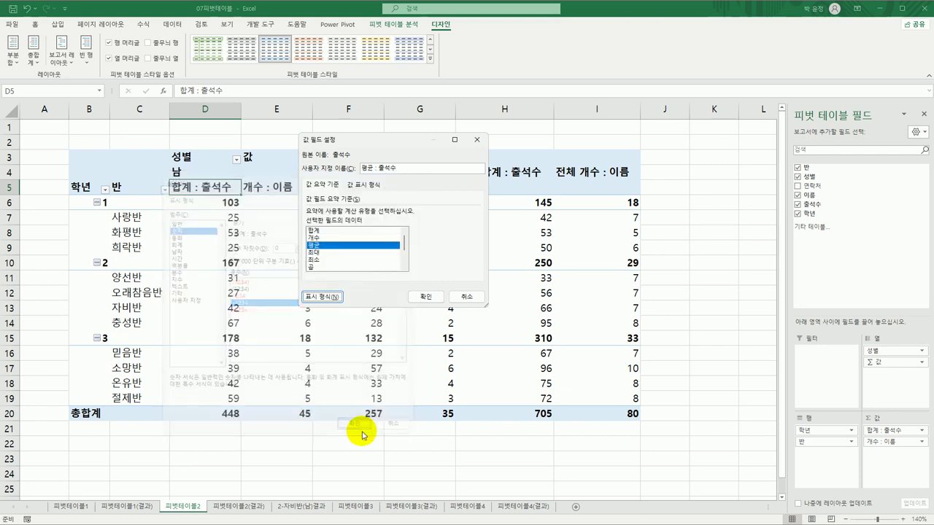
click(425, 298)
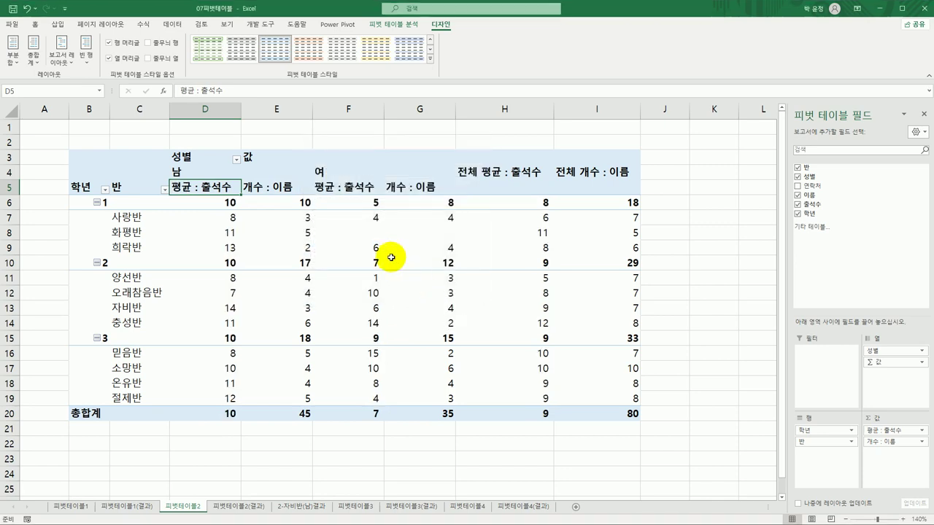
Rename the 이름 count value field as 학생수
click(266, 189)
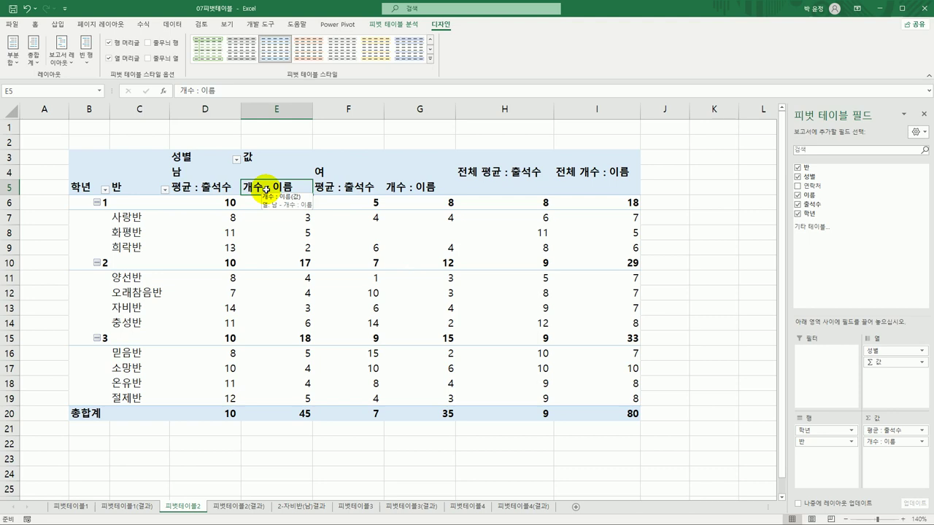
right_click(266, 189)
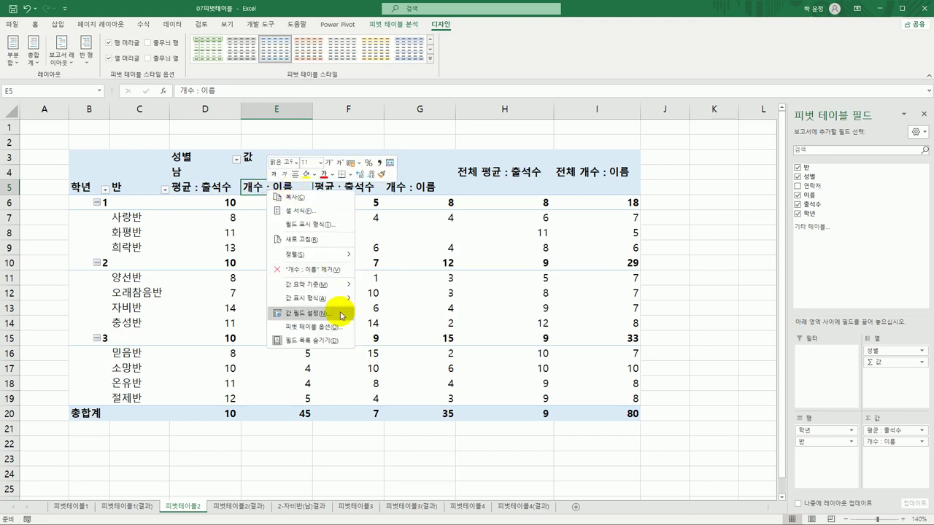
click(254, 186)
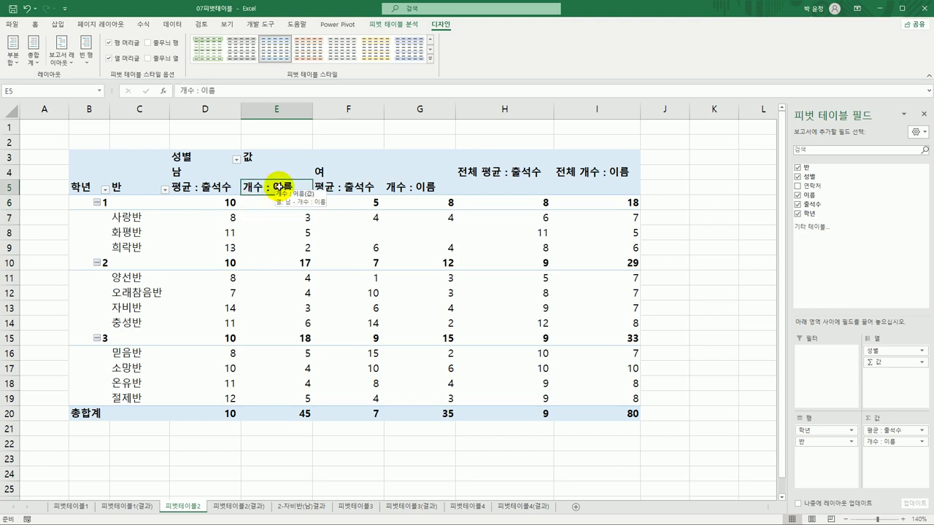
double_click(278, 187)
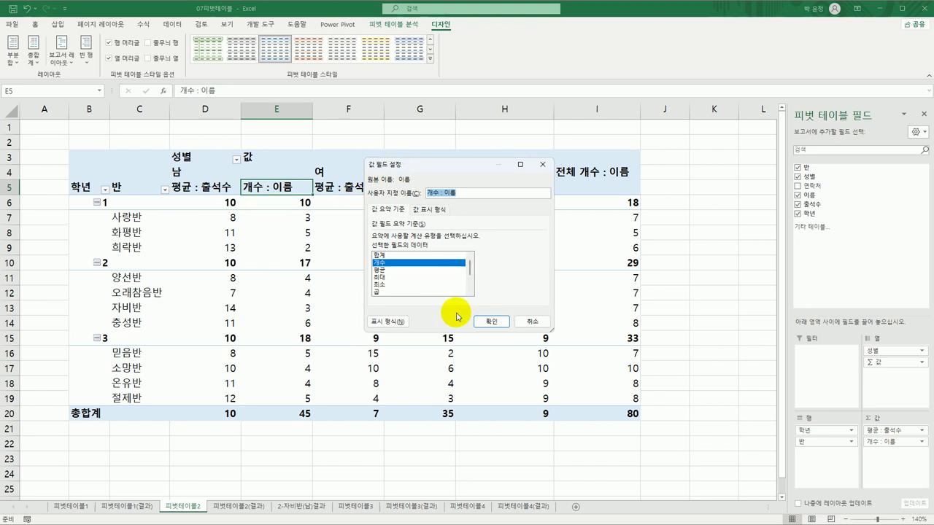
text(GK)
key(BackSpace)
key(BackSpace)
text(학생수)
click(487, 320)
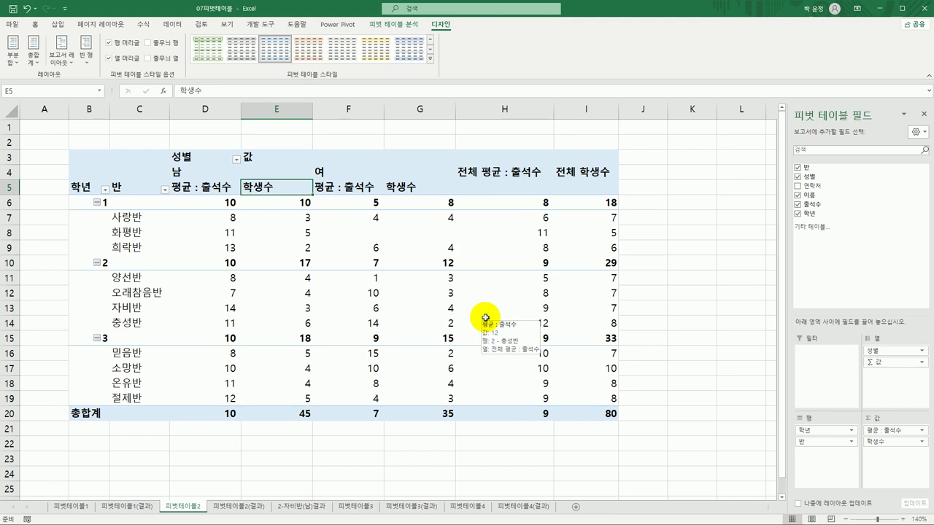
Show all the pivot table's subtotals at the bottom of each group (그룹 하단에 모든 부분합 표시)
click(296, 218)
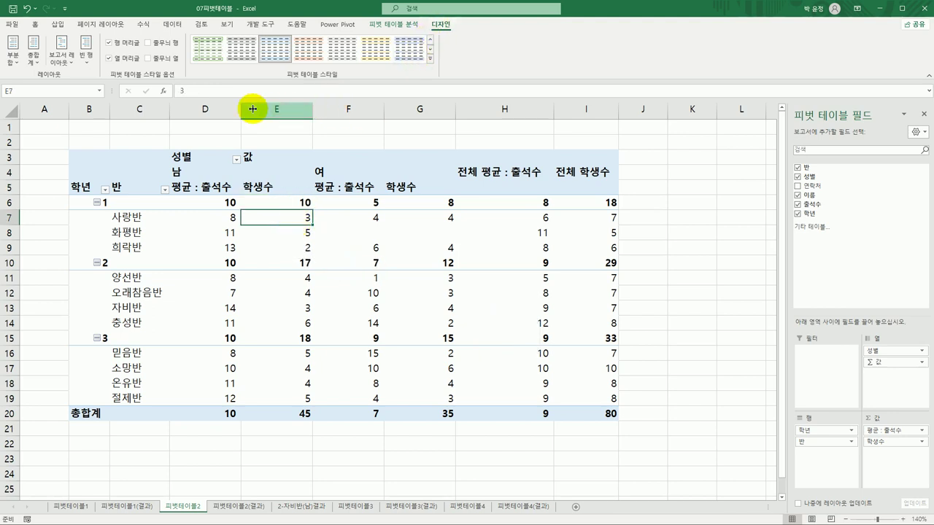
click(11, 57)
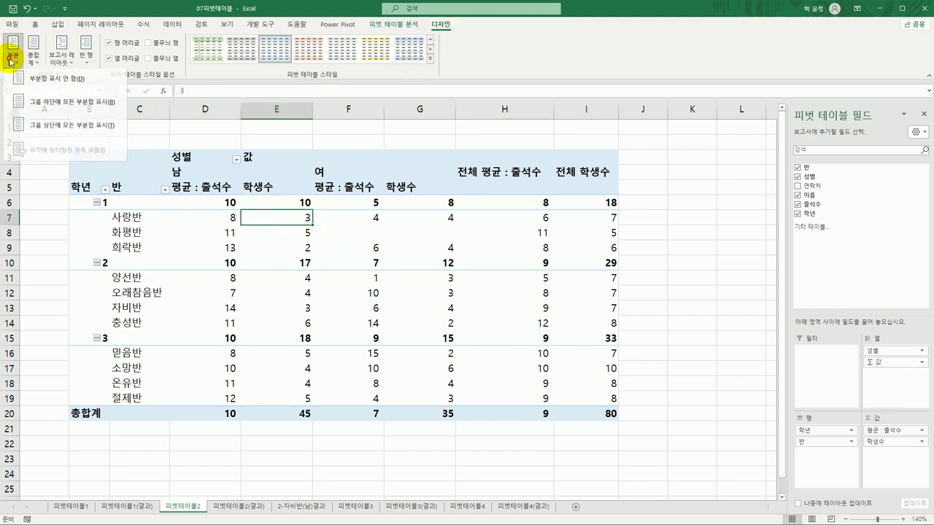
click(56, 108)
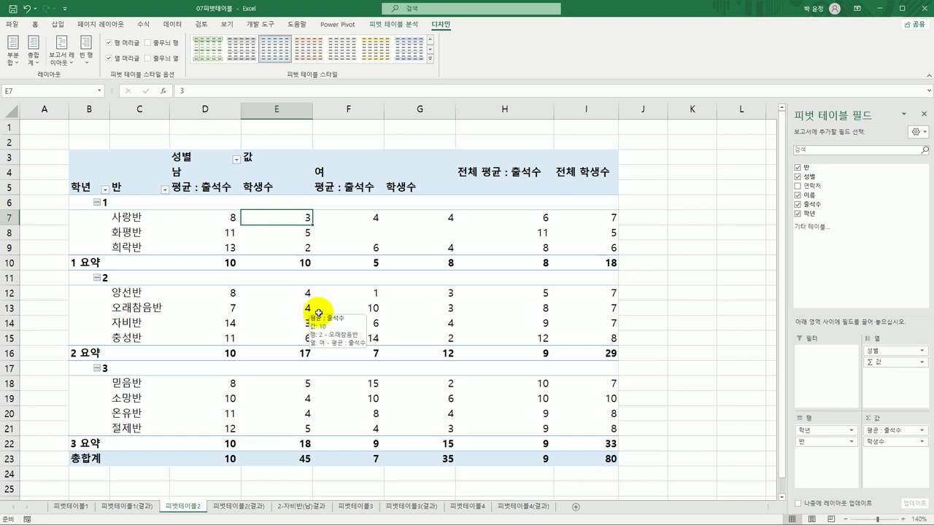
Apply the 연한 파랑, 피벗 스타일 밝게 9 style to the pivot table and hide its +/- expand buttons
click(429, 61)
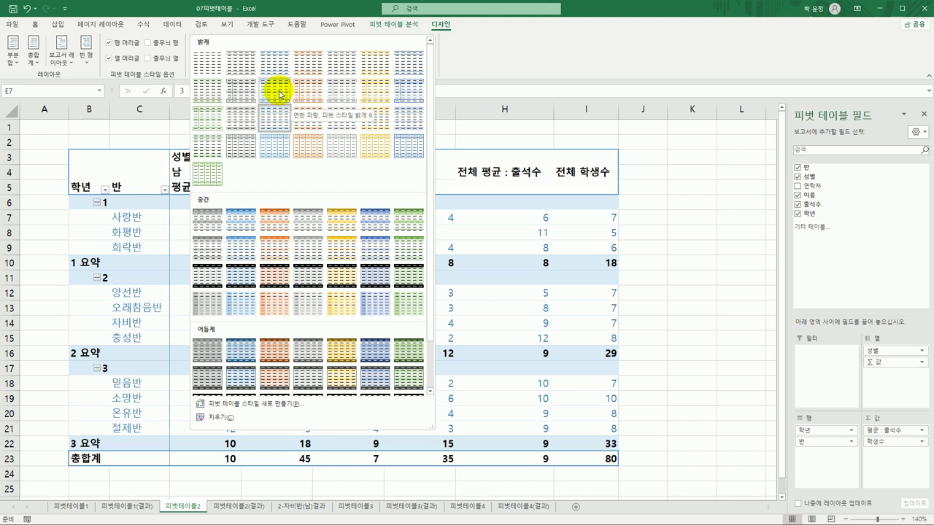
click(279, 94)
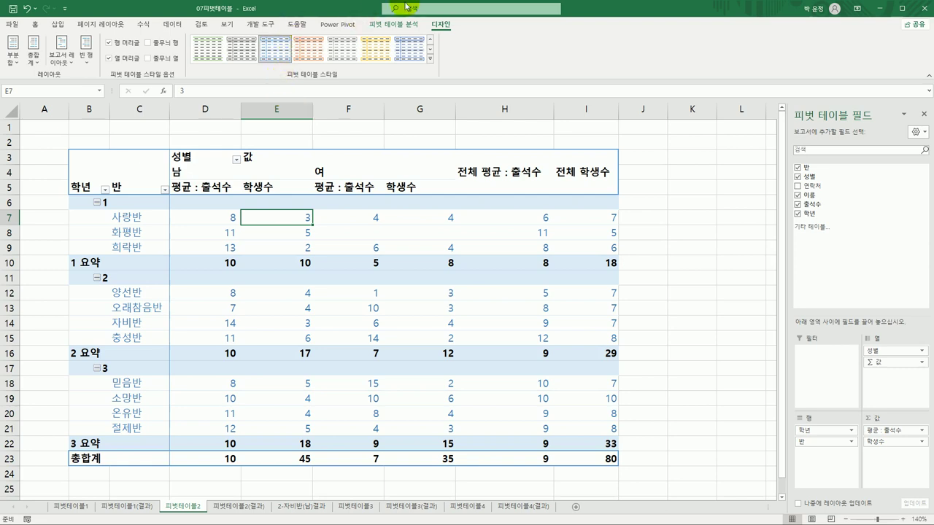
click(400, 24)
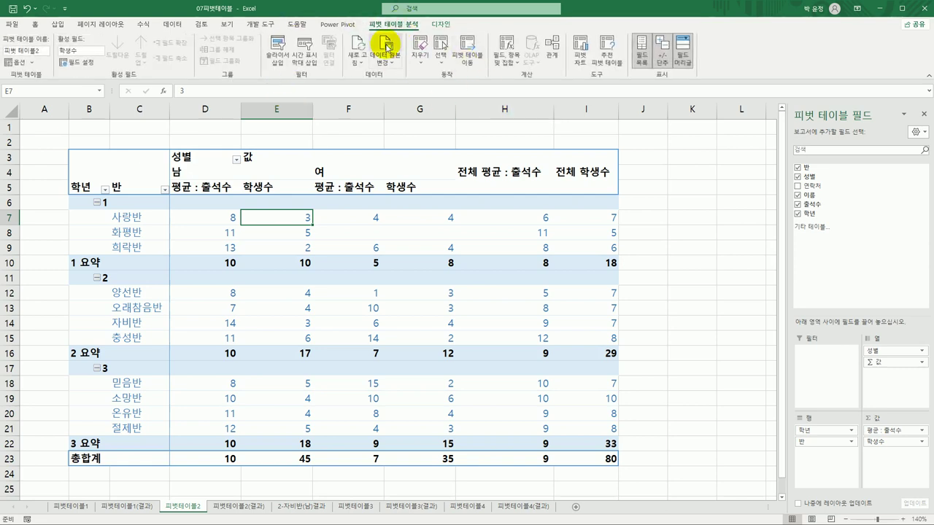
click(663, 64)
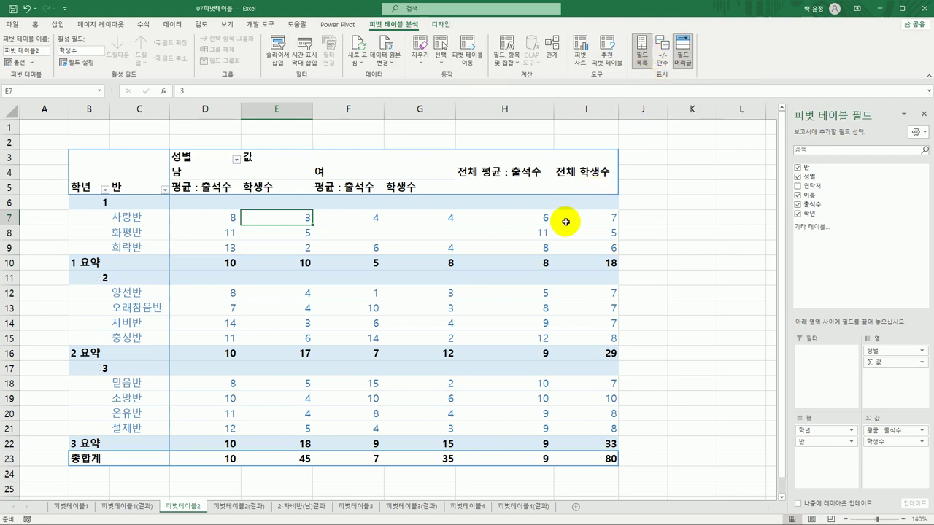
Sort the 반 field of the pivot table in descending text order (텍스트 내림차순 정렬)
mouse_move(565, 222)
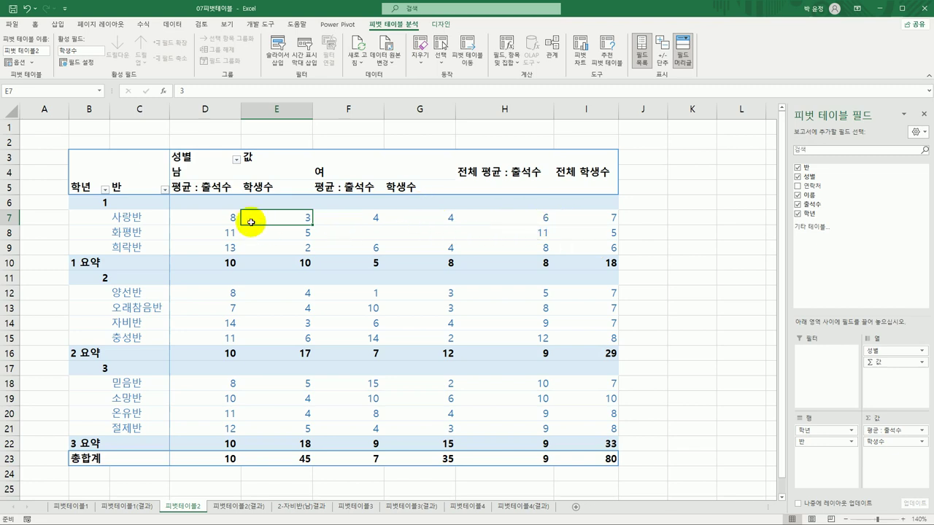
click(145, 190)
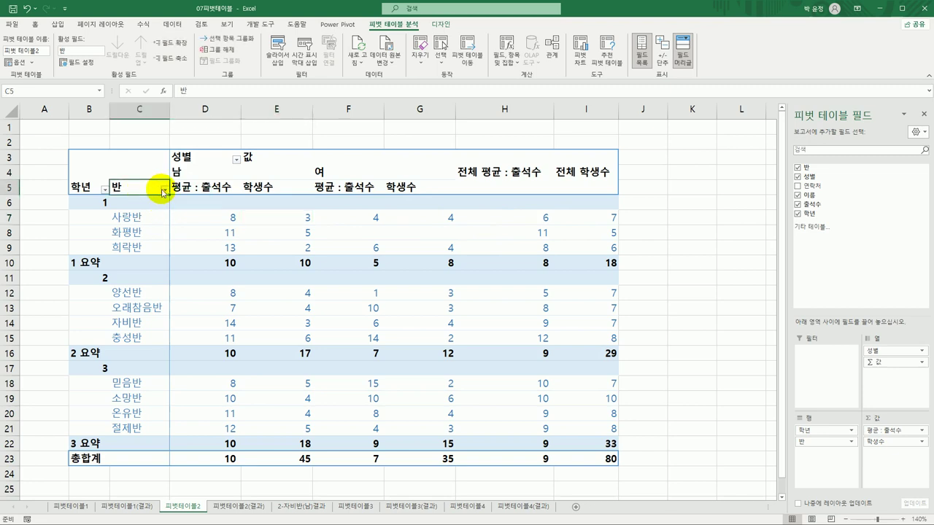
click(165, 192)
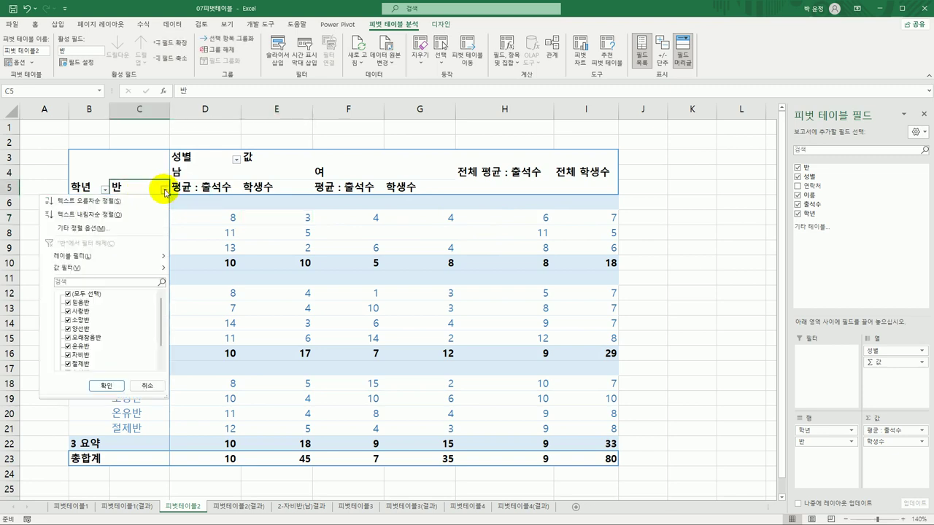
click(209, 233)
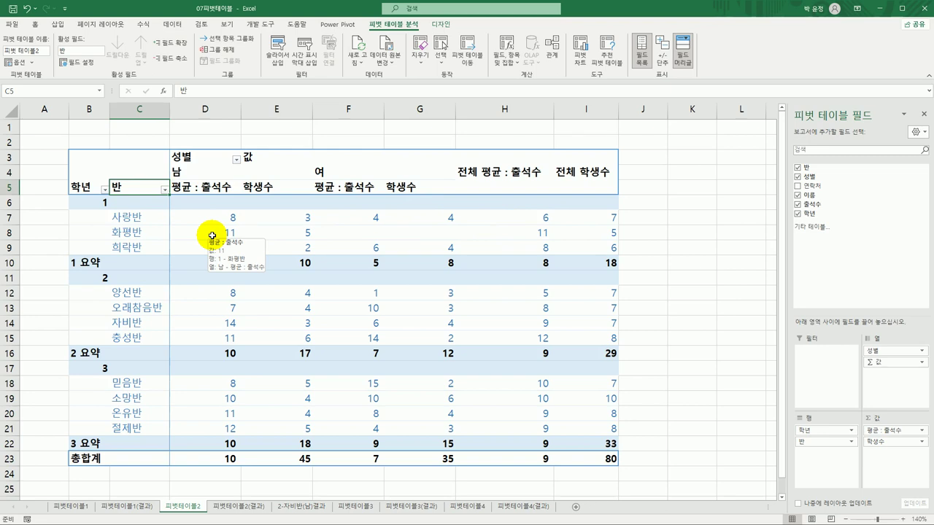
click(165, 191)
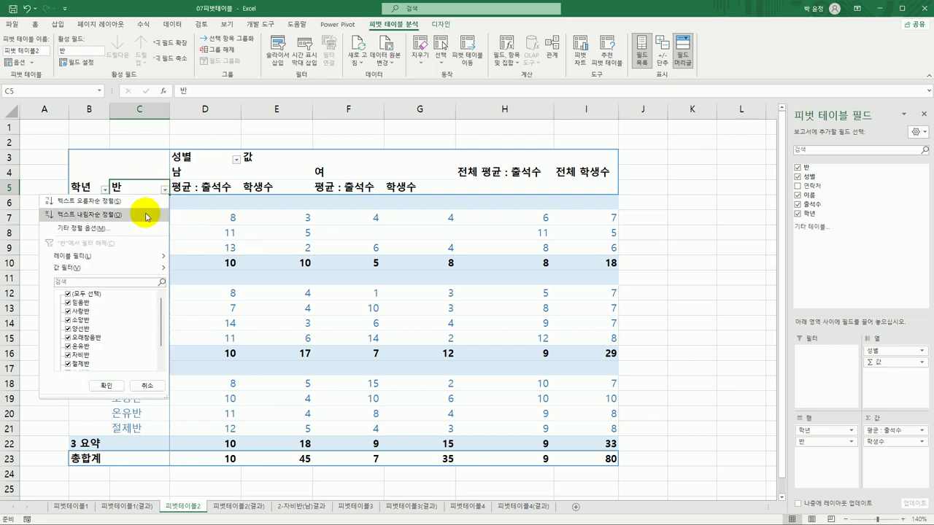
click(148, 216)
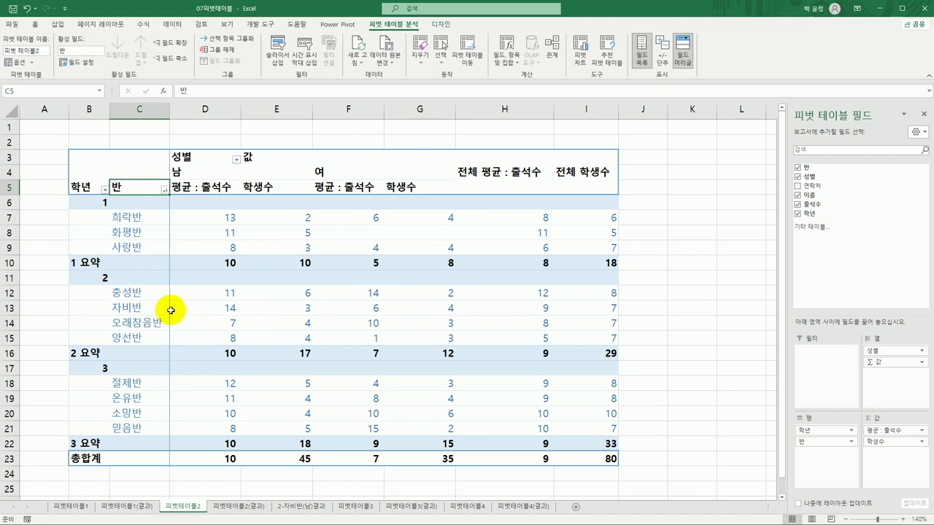
Extract the detail records behind the male (남) average attendance value of 자비반 in 학년 2 to a new sheet
click(230, 307)
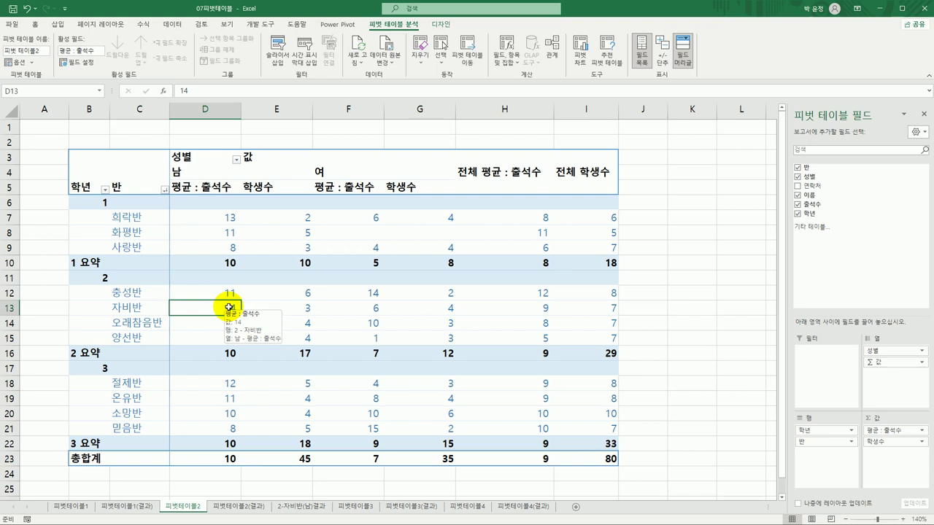
click(307, 306)
click(229, 307)
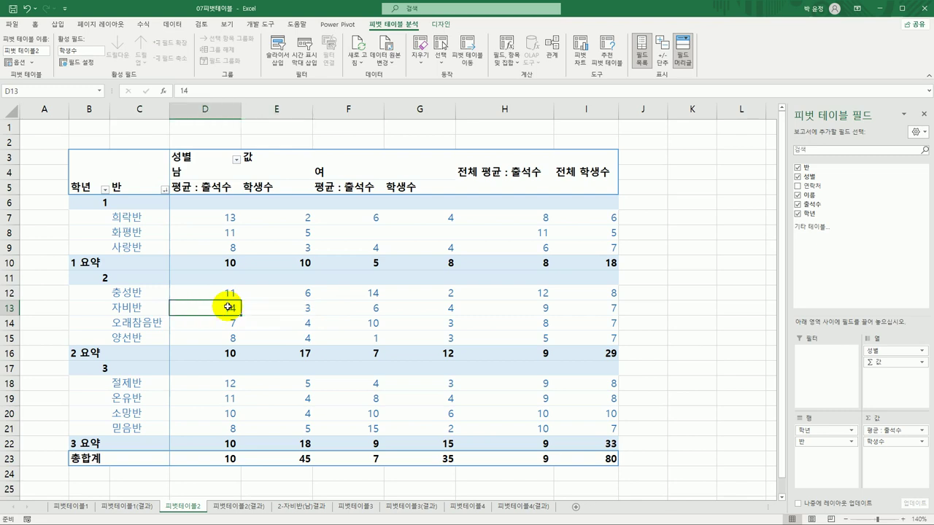
double_click(213, 307)
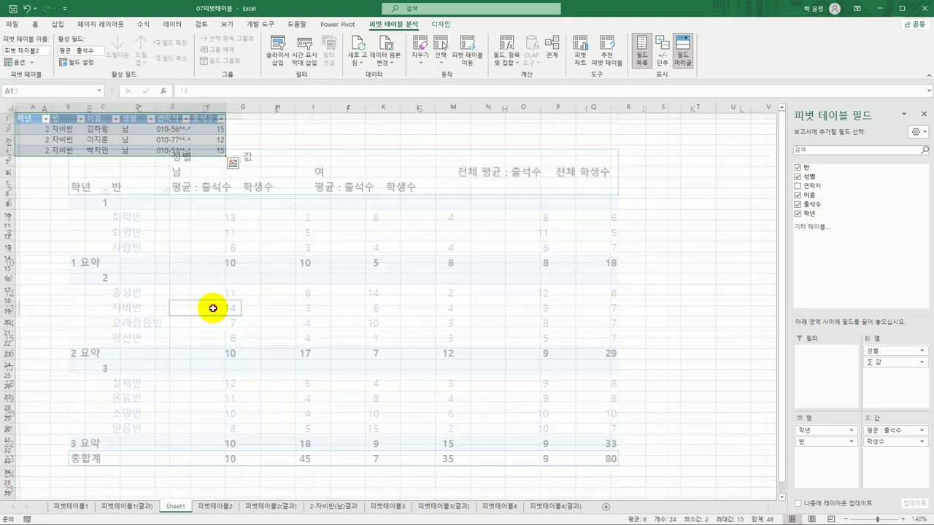
Rename the new detail sheet as 2-자비반(남) and place it directly after the 피벗테이블2 sheet
click(214, 508)
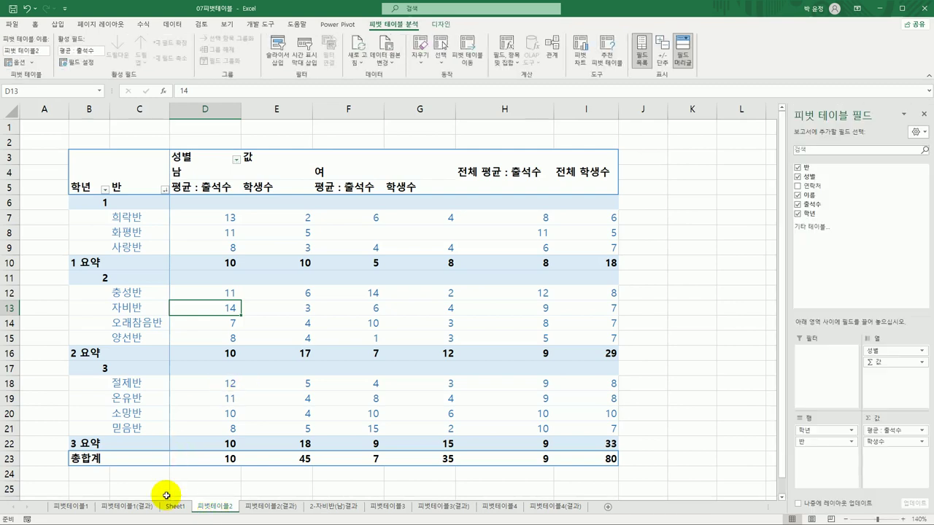
click(171, 504)
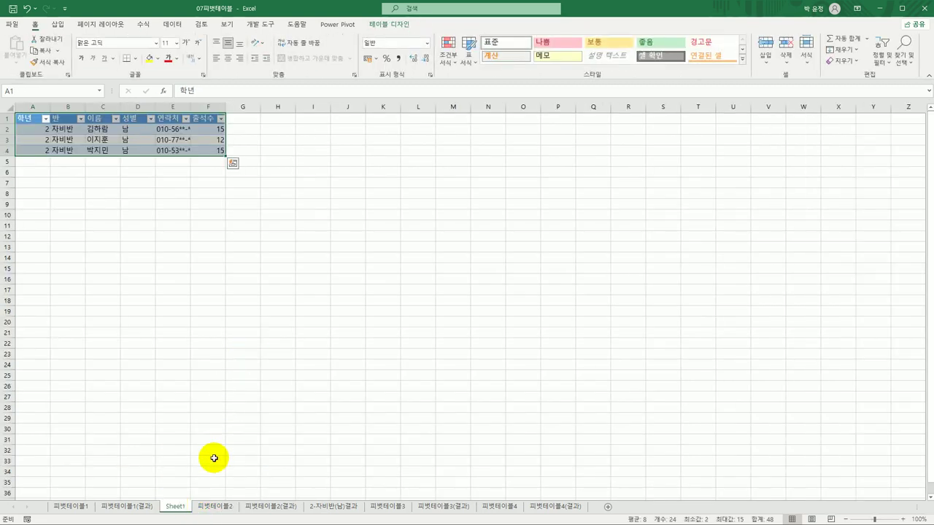
click(187, 509)
double_click(187, 509)
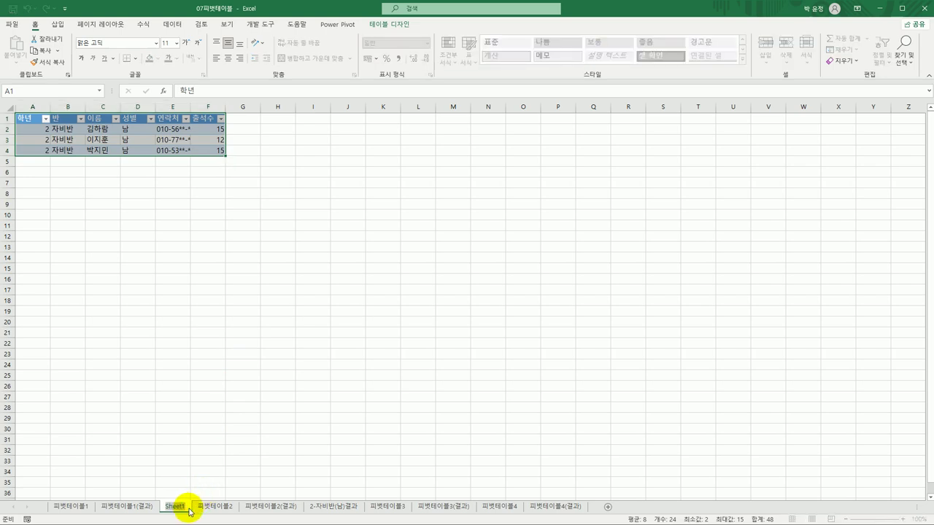
mouse_move(268, 520)
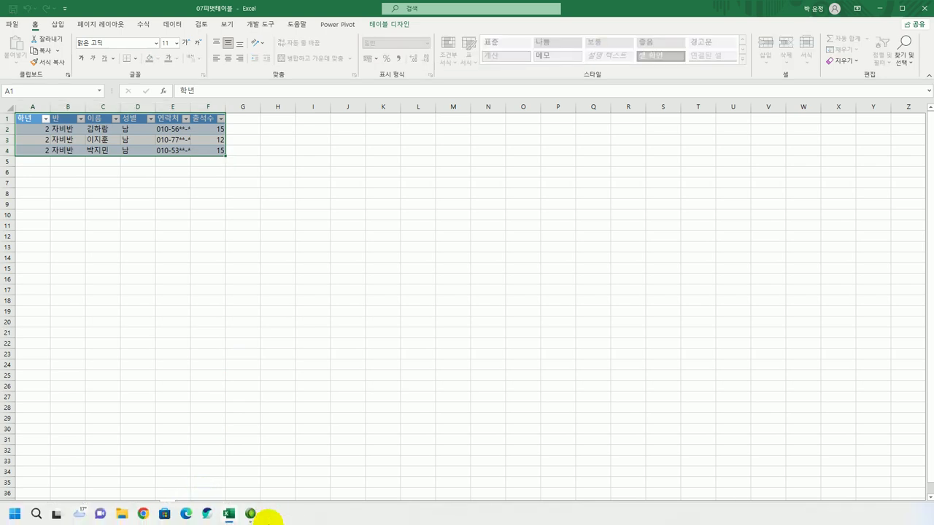
text(2-)
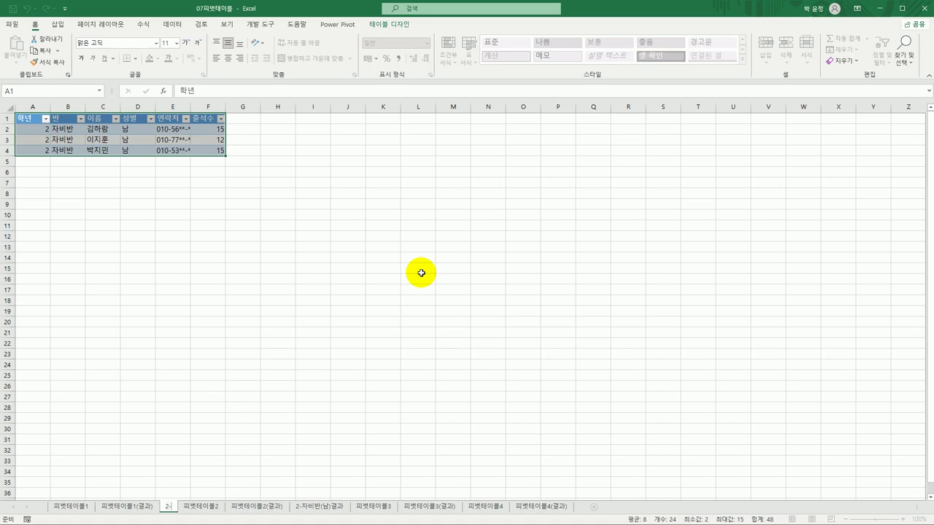
text(자)
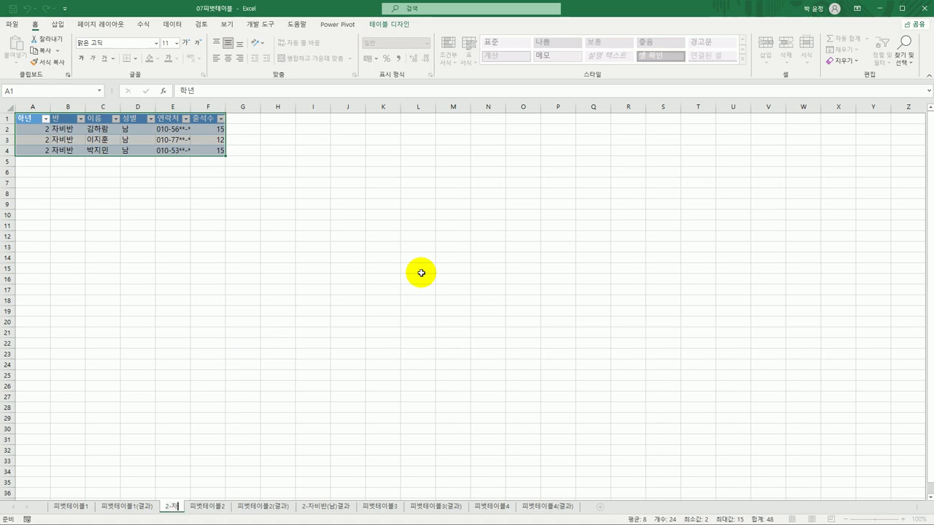
text(비반)
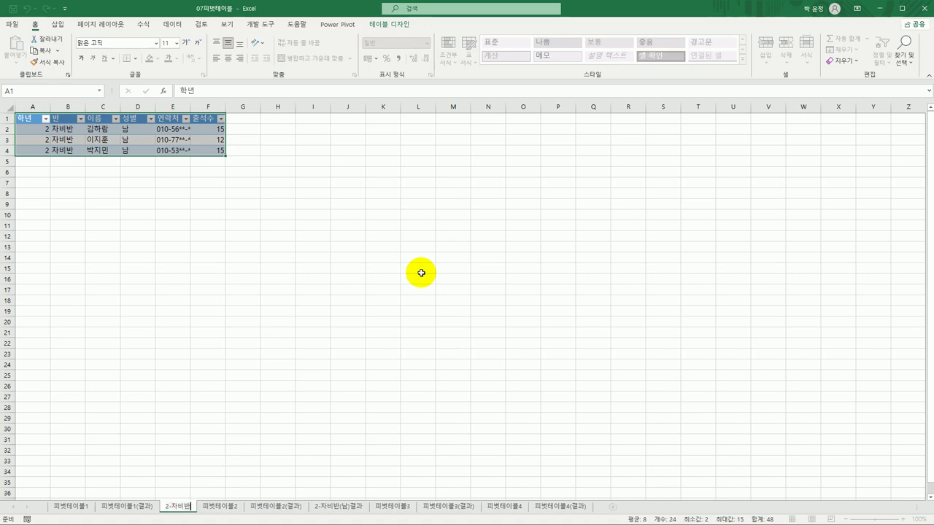
text((남)
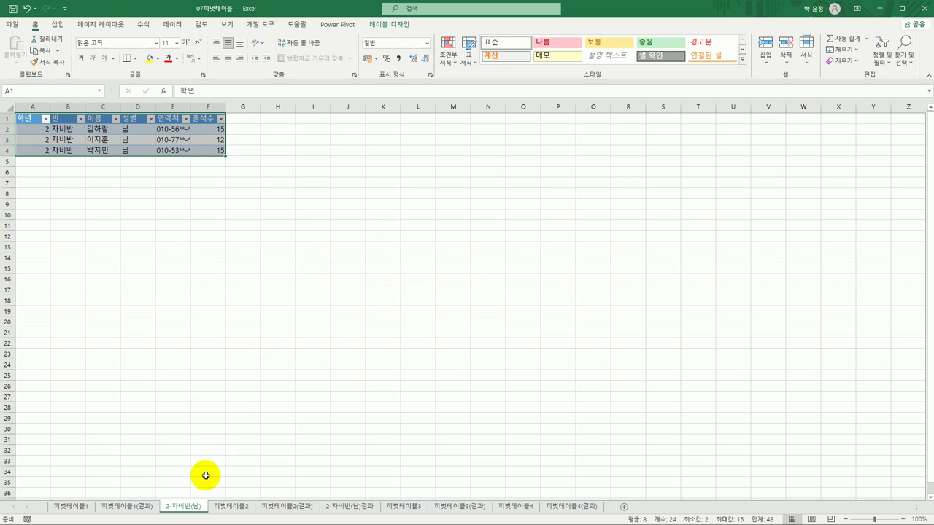
drag(186, 506, 246, 494)
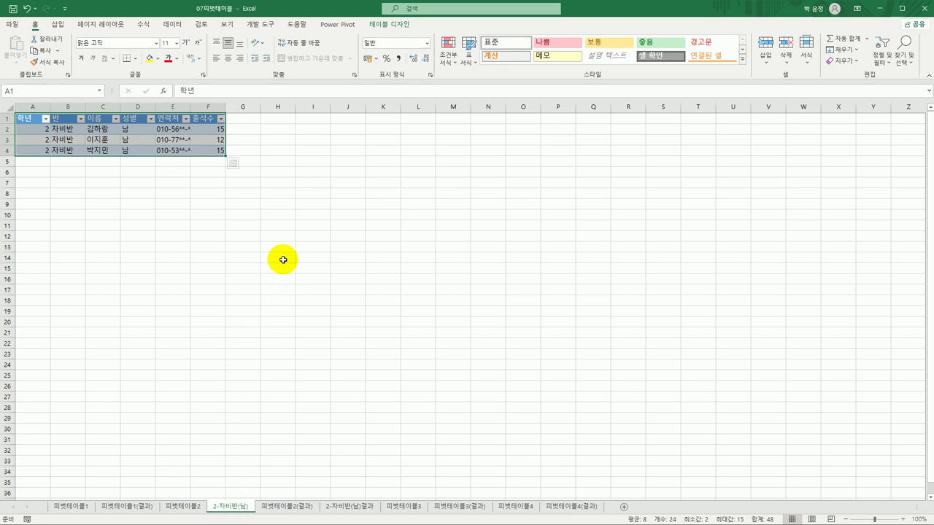
Review the 피벗테이블2 and 2-자비반(남) sheets and compare the pivot table with the one on 피벗테이블2(결과)
click(179, 506)
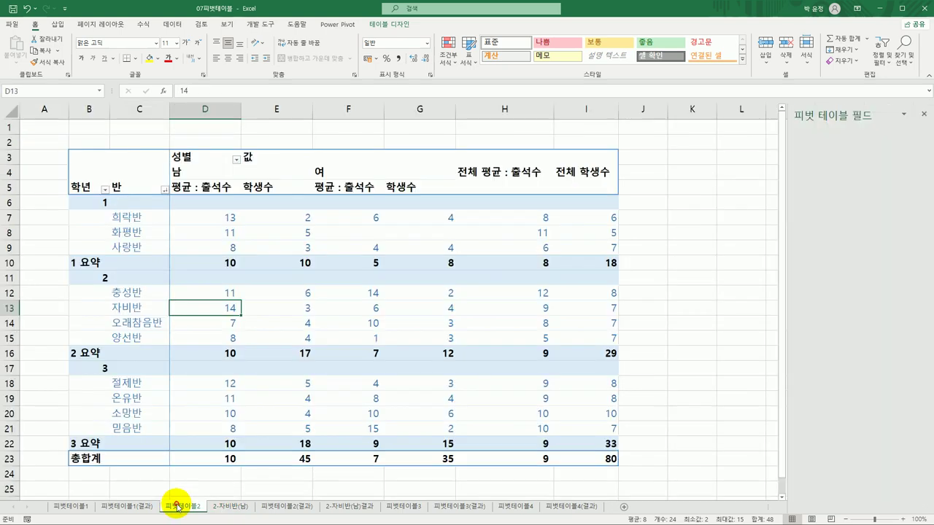
mouse_move(284, 293)
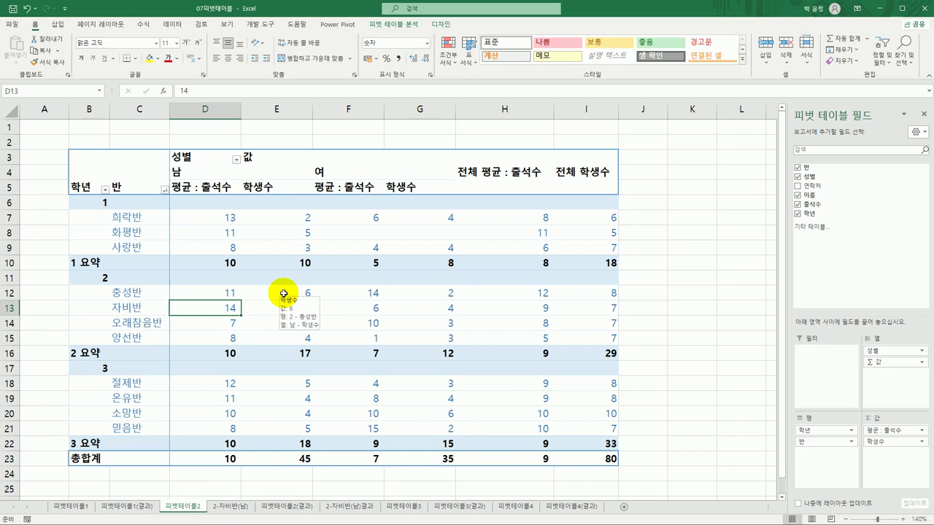
mouse_move(188, 310)
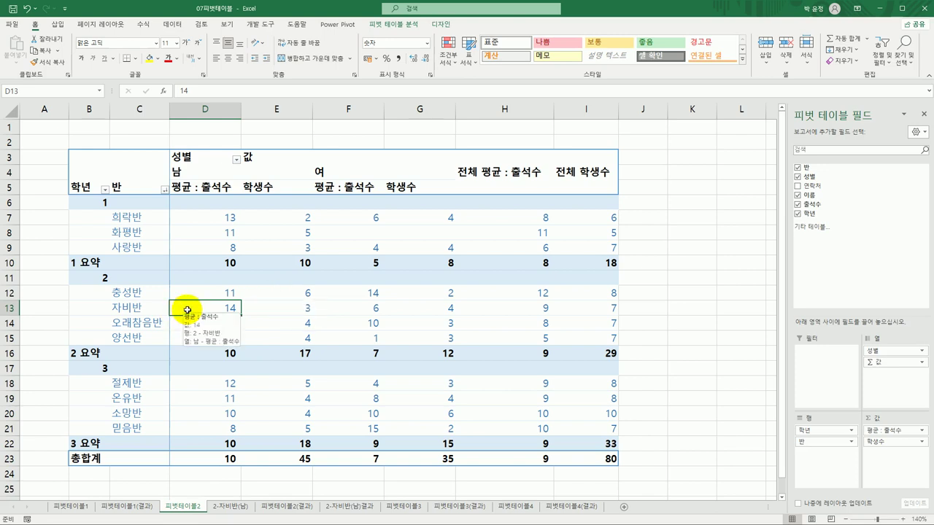
click(230, 506)
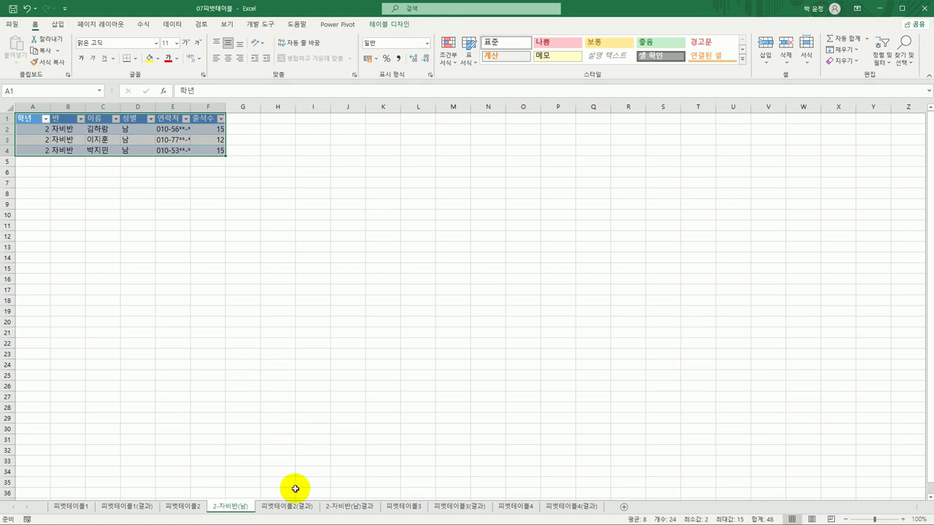
click(293, 512)
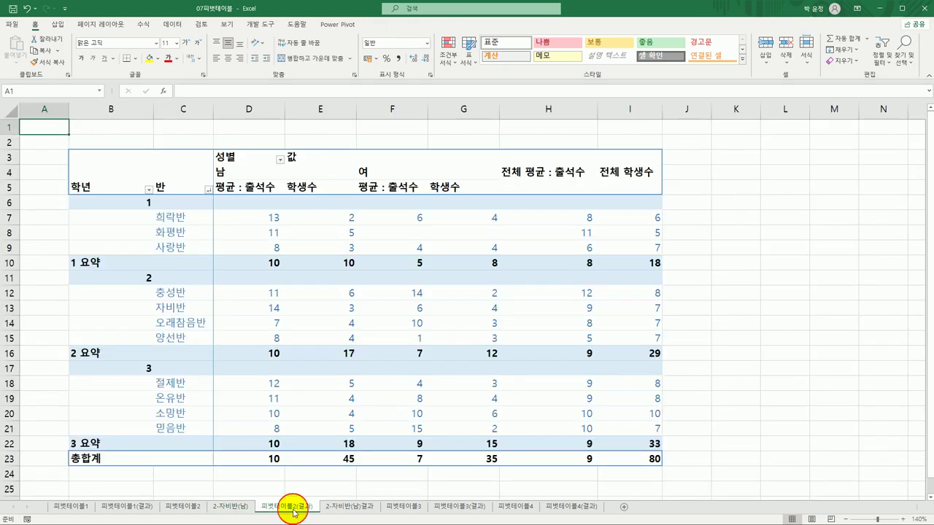
click(181, 506)
click(292, 507)
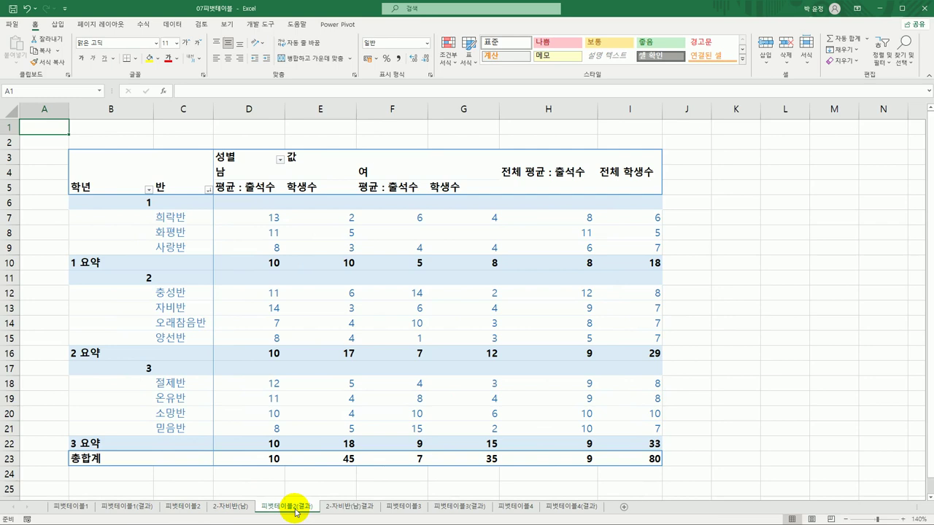
click(183, 506)
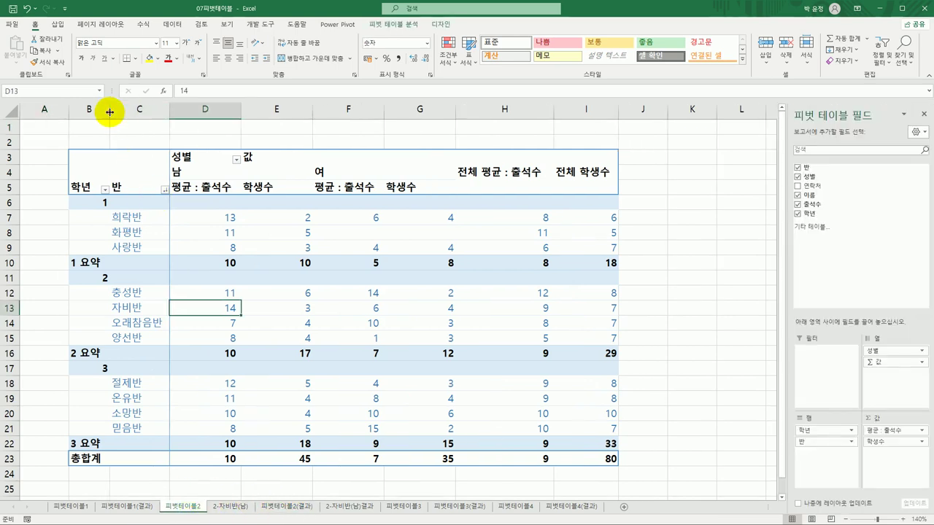
click(305, 509)
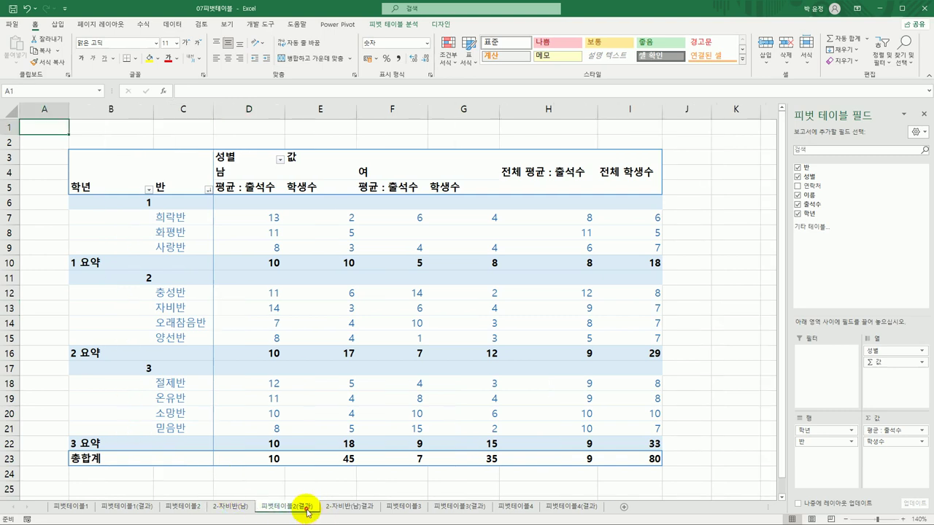
click(195, 508)
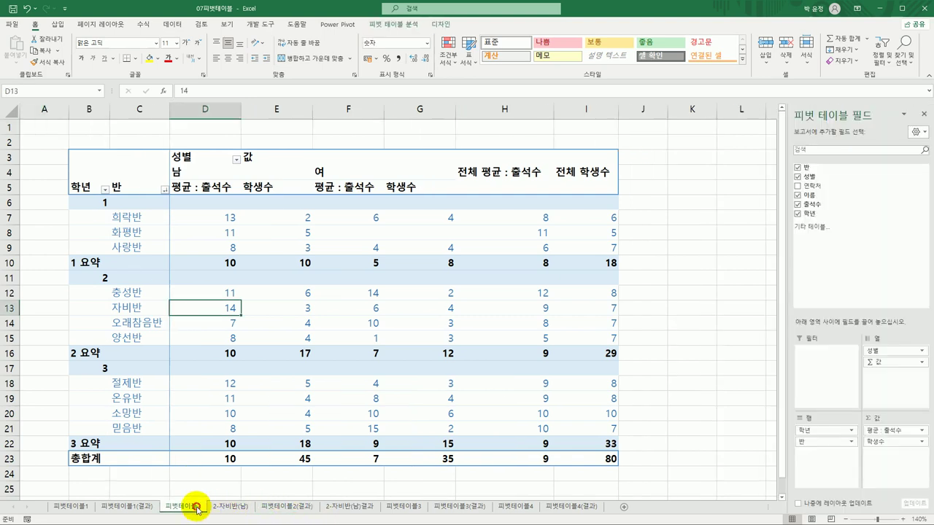
click(277, 511)
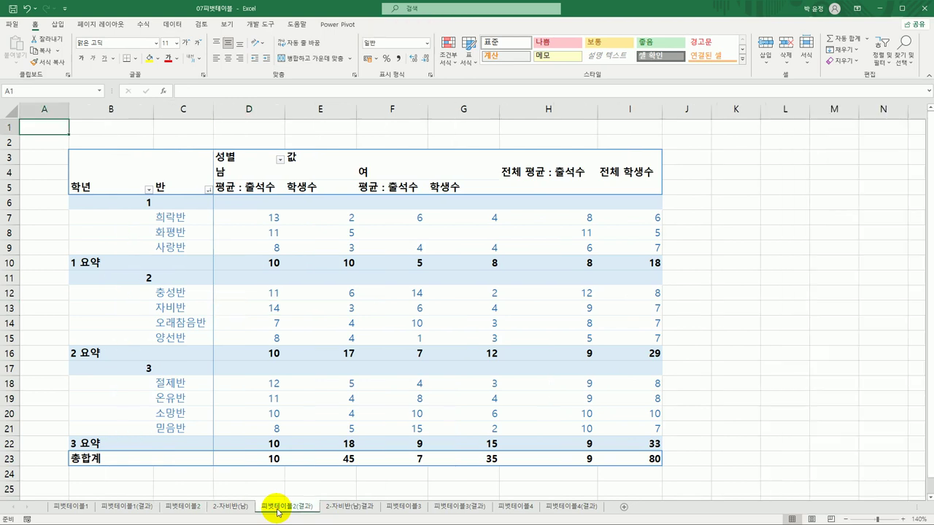
click(181, 506)
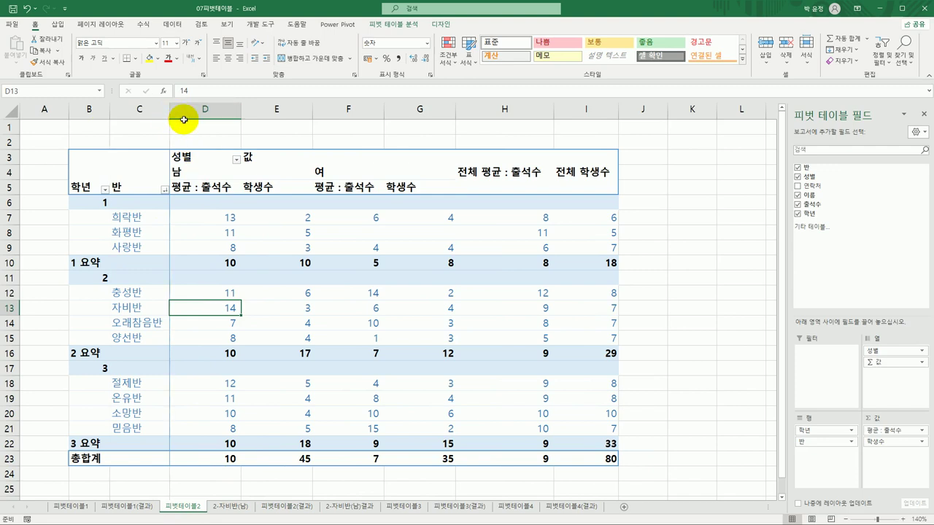
click(305, 506)
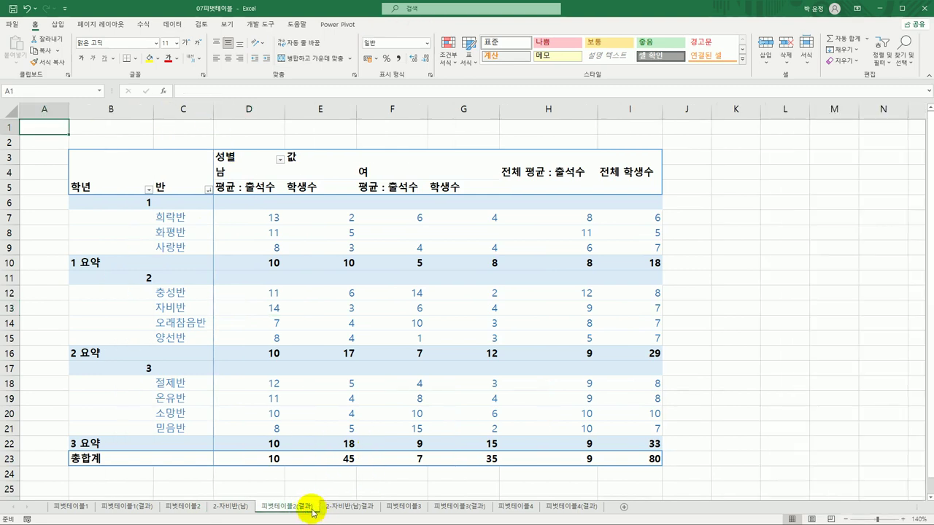
On the 피벗테이블3 sheet, start a pivot table that uses an external data source and adds the data to the data model
click(405, 507)
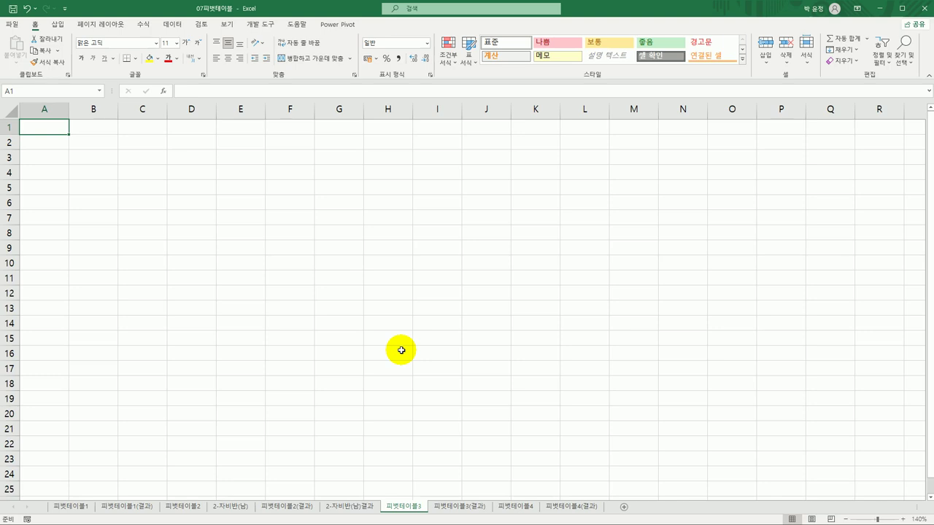
click(61, 23)
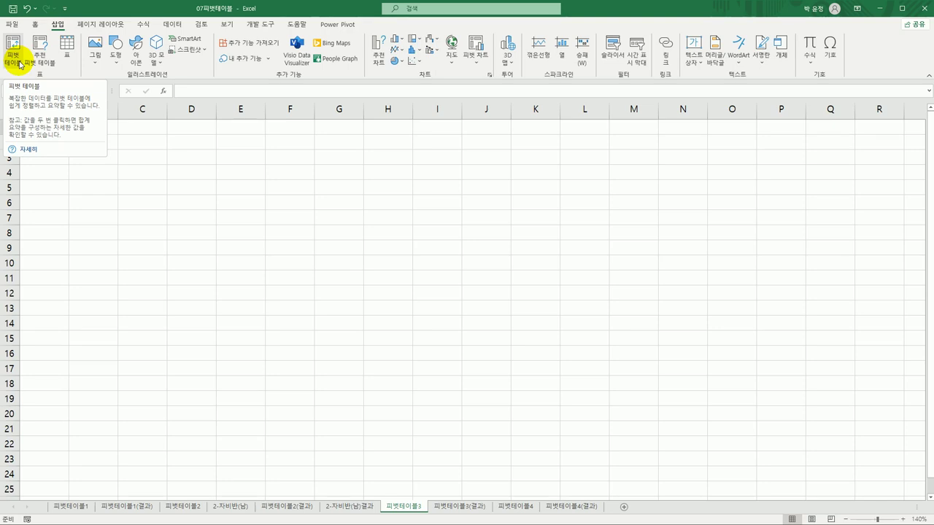
click(20, 65)
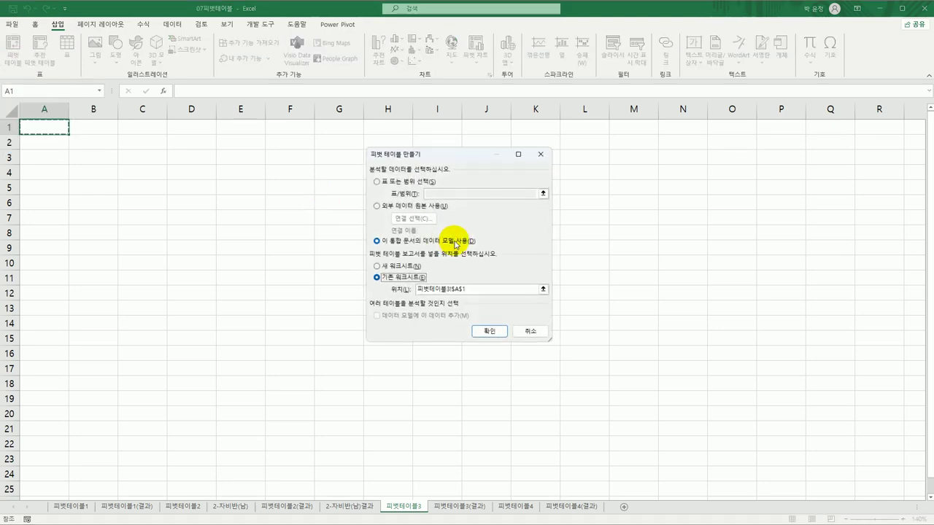
click(406, 206)
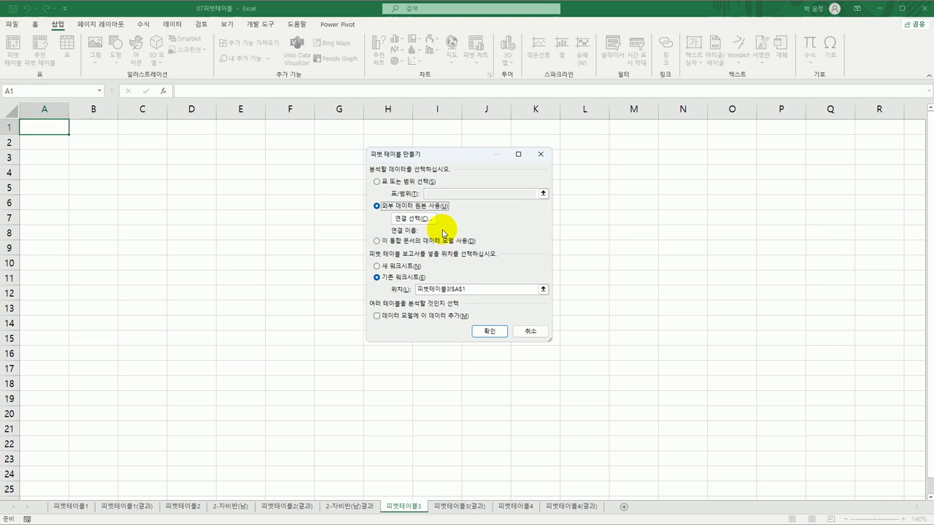
click(412, 321)
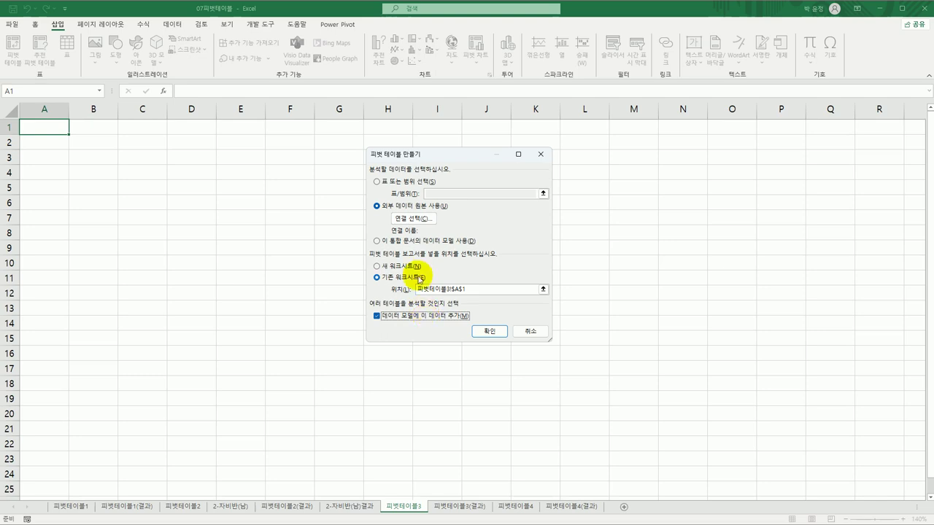
Choose the 구매내역 file in C:\컴활1급\1권_스프레드시트\이론 as the pivot table's data connection
click(413, 219)
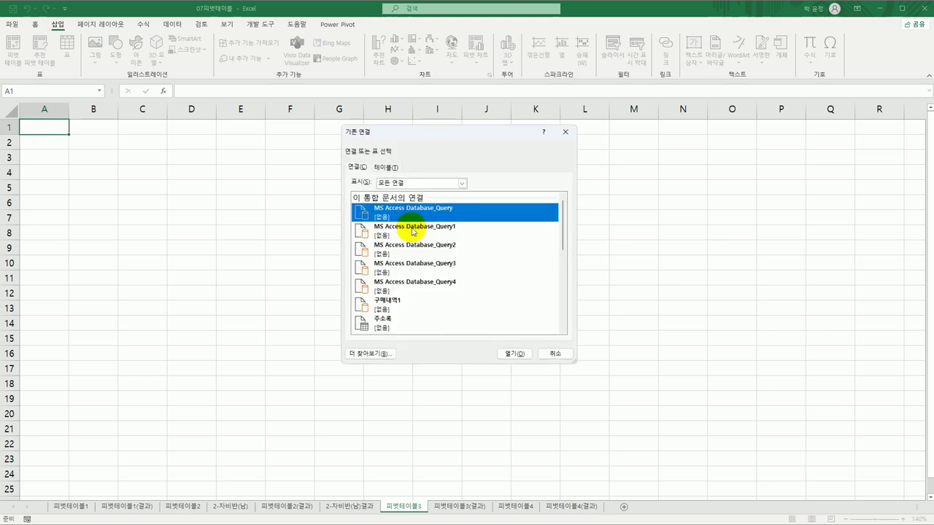
click(373, 354)
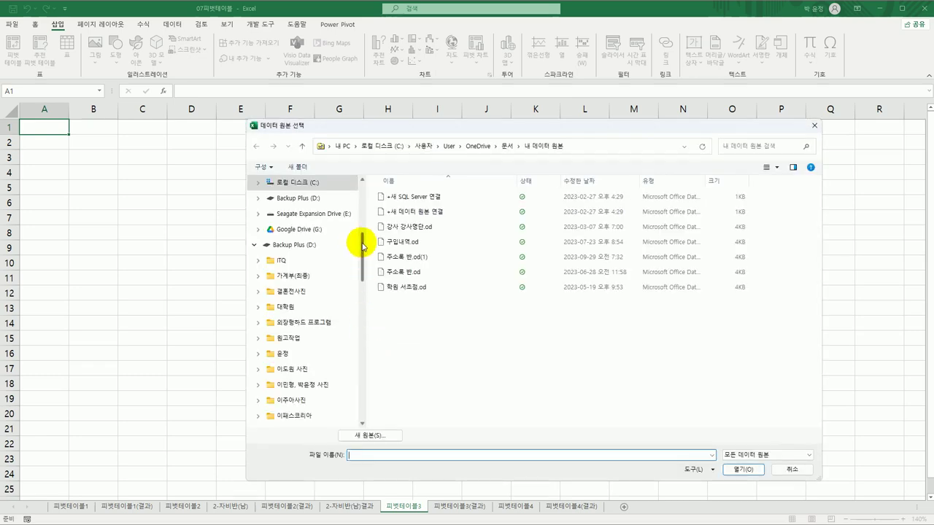
click(325, 185)
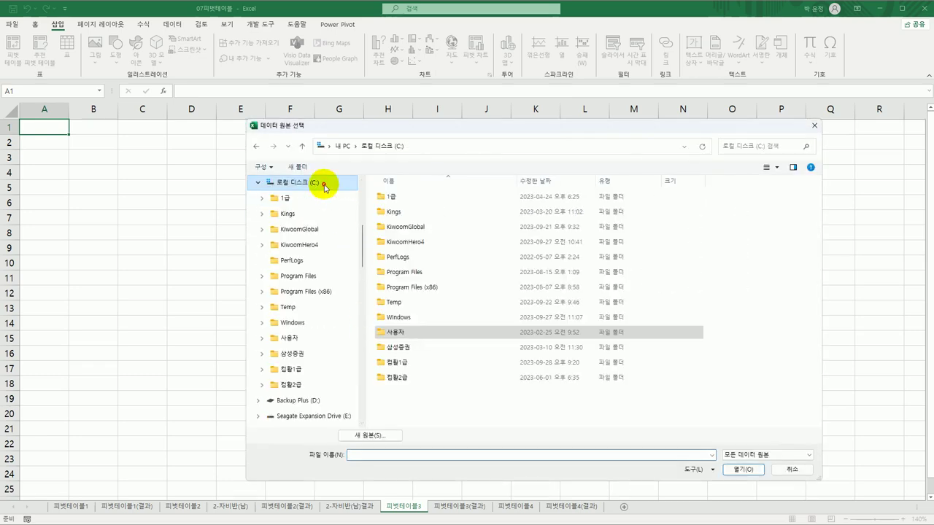
double_click(416, 363)
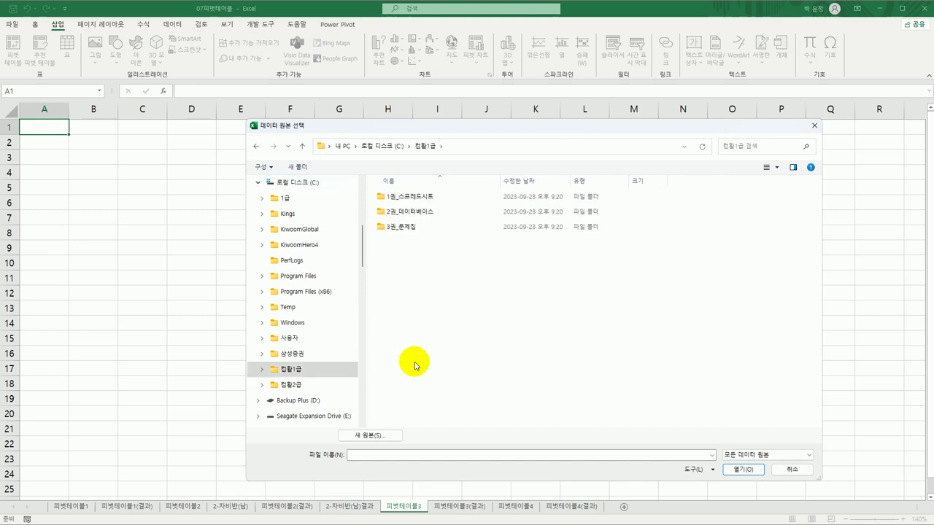
double_click(408, 196)
double_click(408, 227)
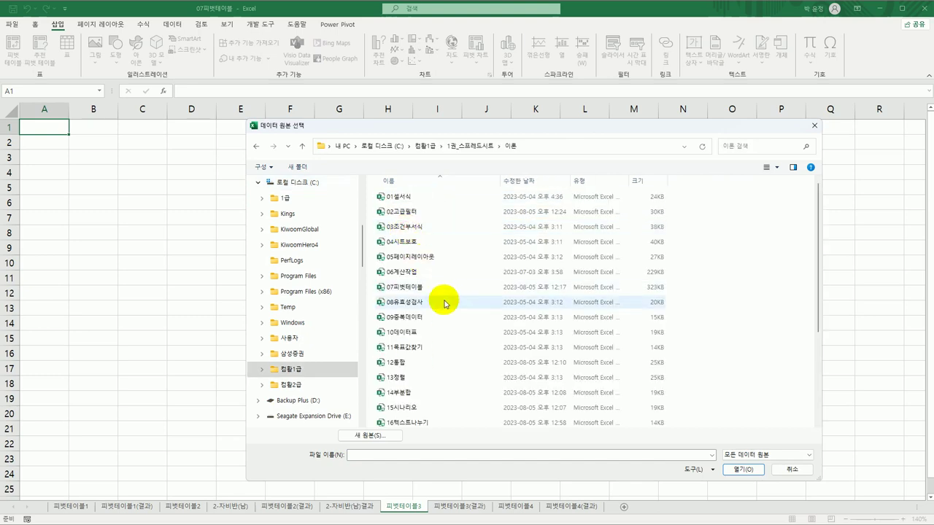
scroll(444, 301, down, 3)
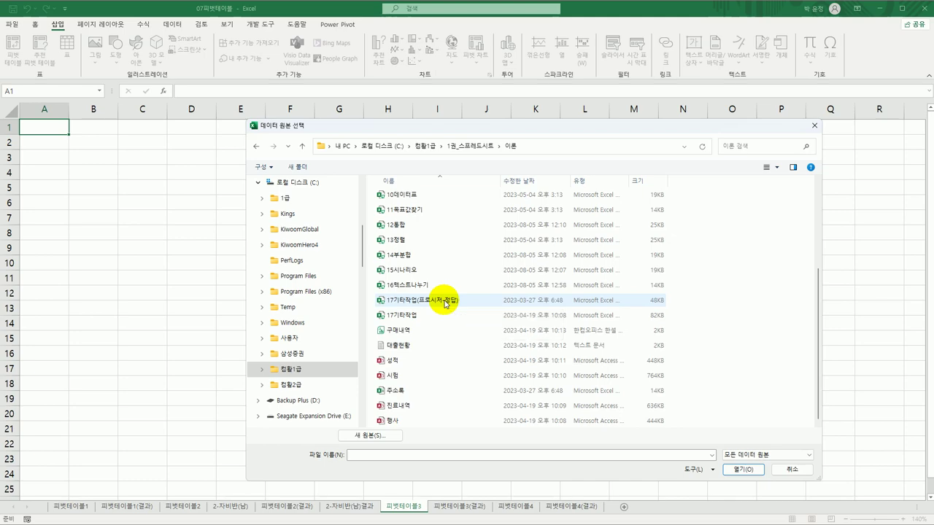
click(428, 330)
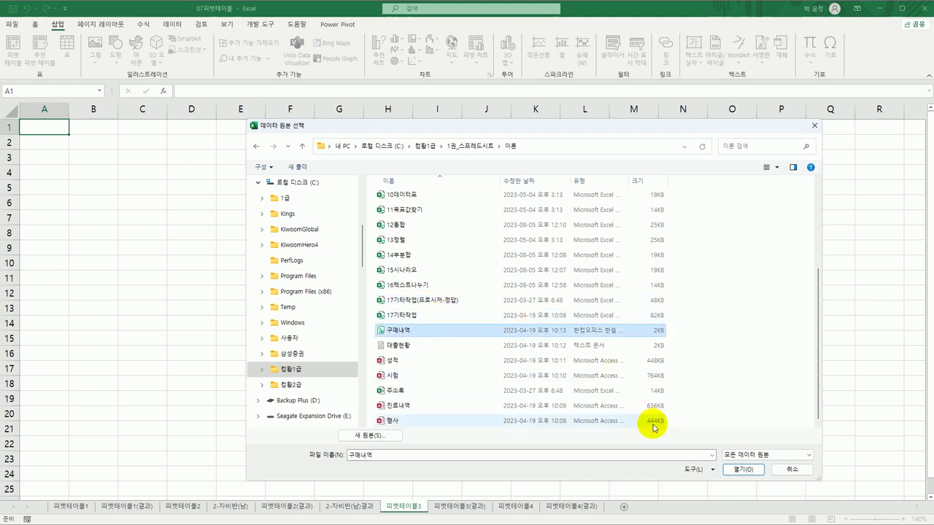
click(739, 470)
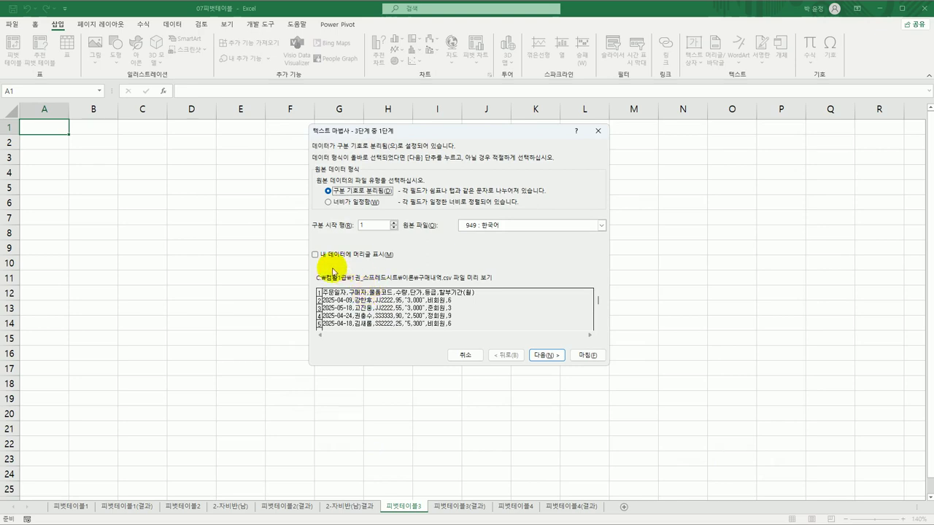
Set the text import to treat the first row as headers and to split the data by comma (쉼표) only, without tab
click(338, 257)
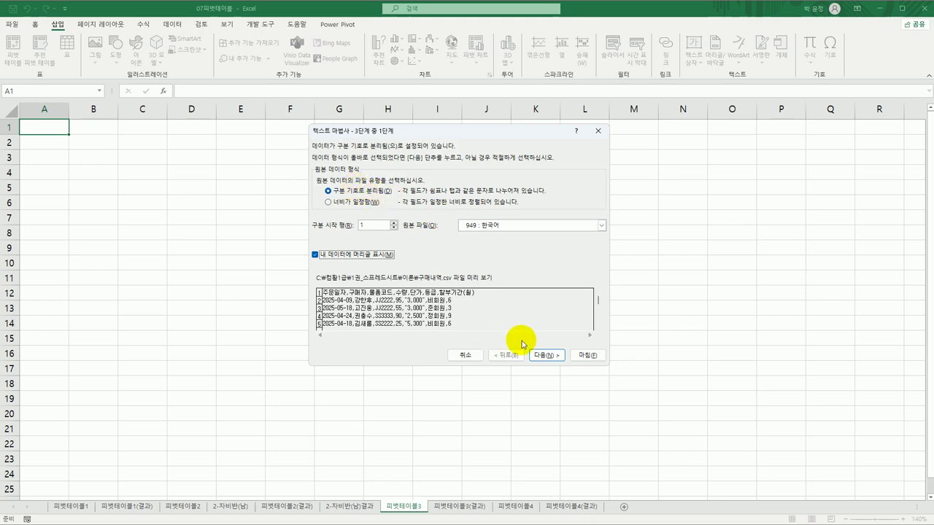
click(544, 356)
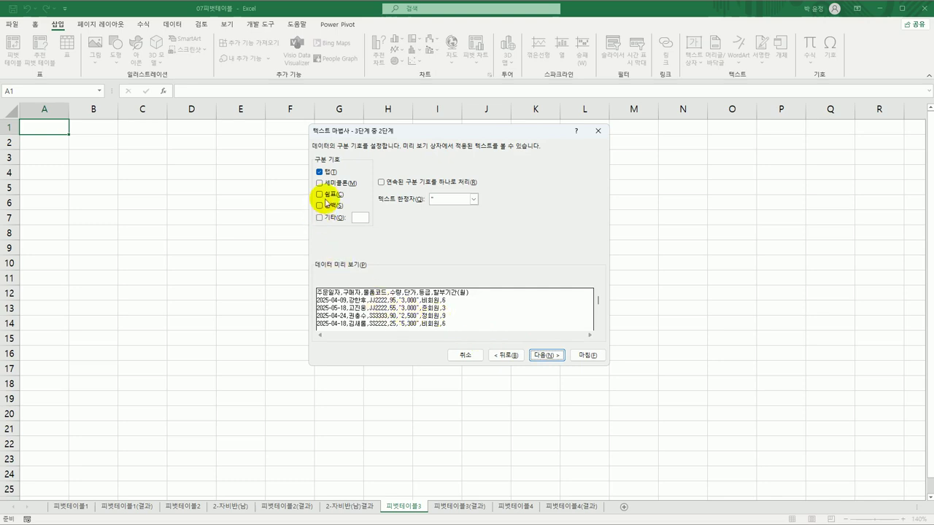
click(319, 172)
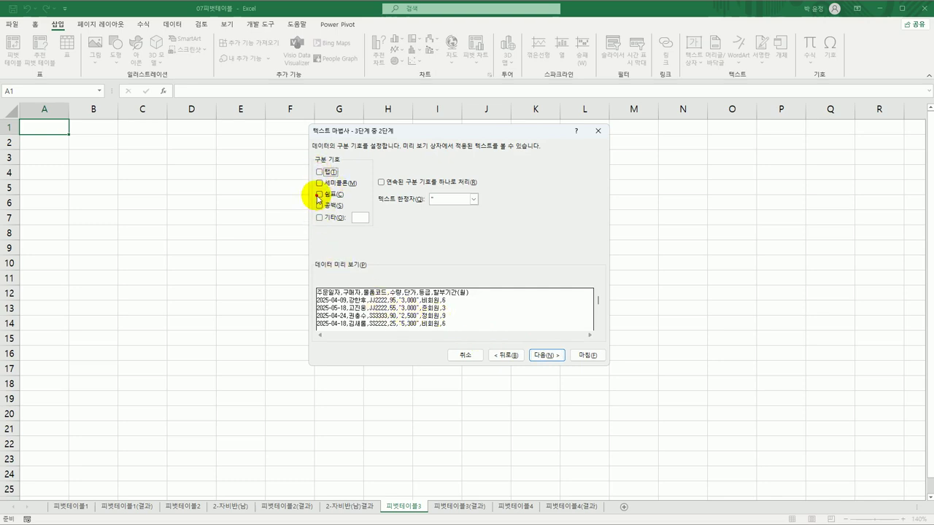
click(319, 194)
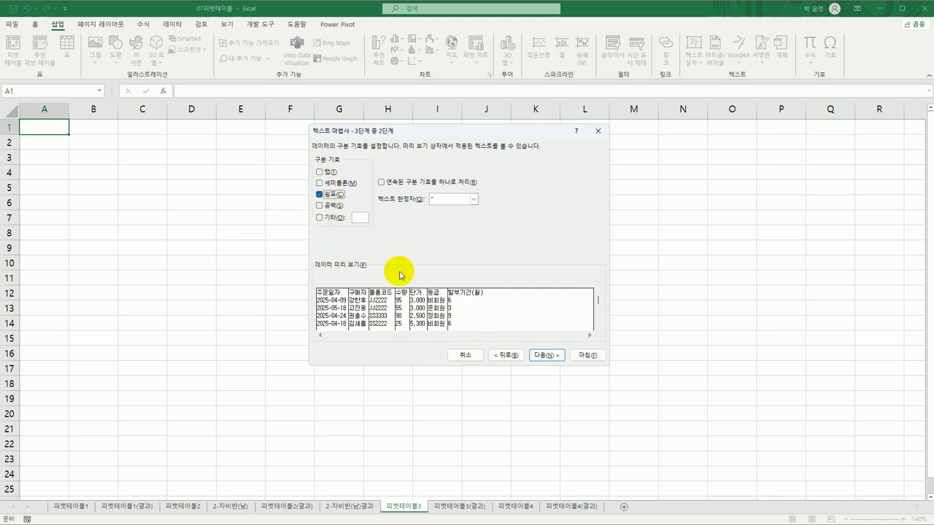
click(547, 357)
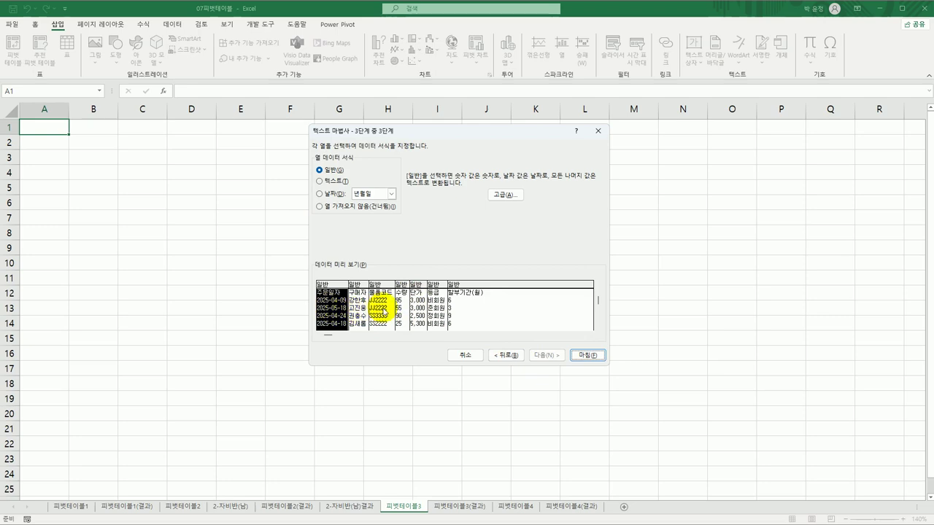
Exclude the 구매자 and 할부기간(월) columns from the import and finish the text wizard
click(383, 310)
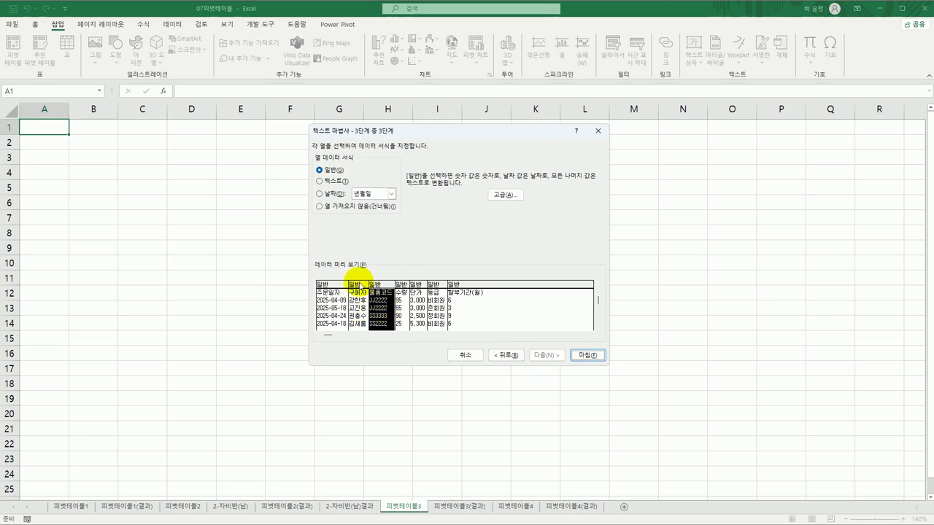
click(358, 293)
click(354, 207)
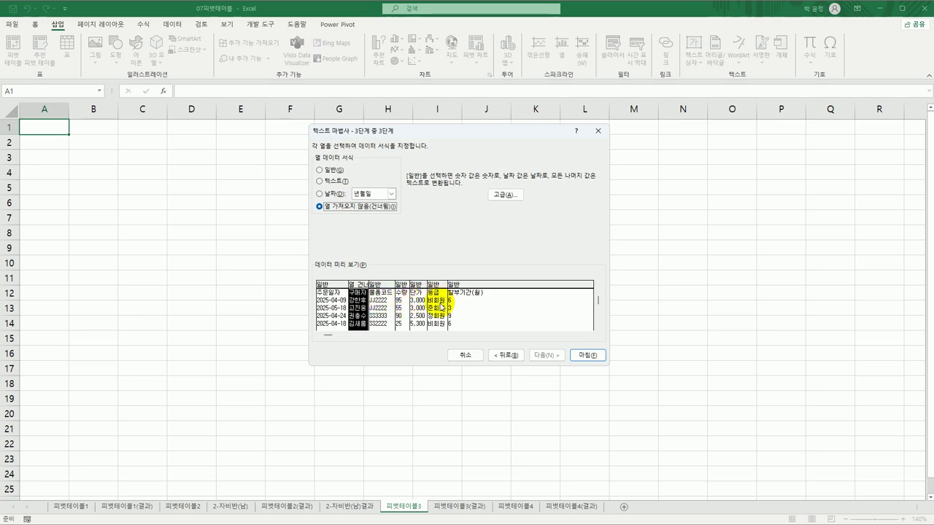
click(465, 285)
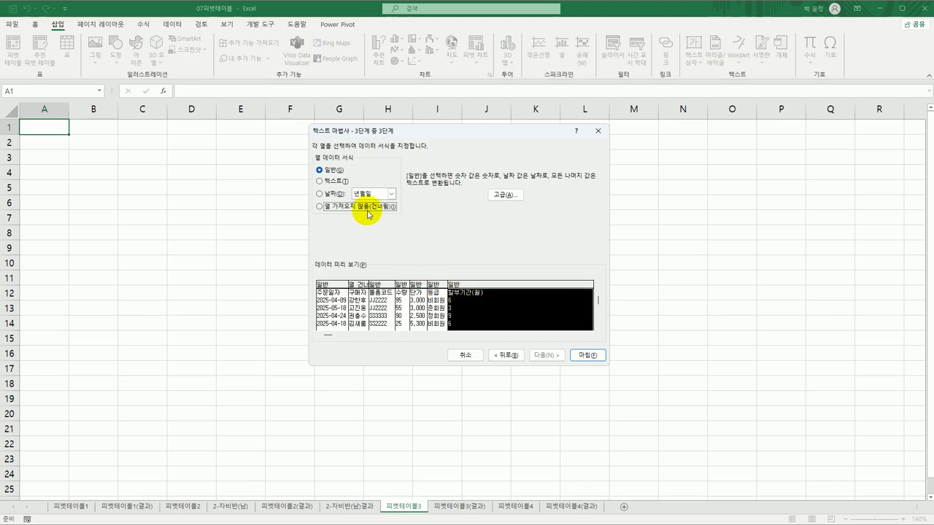
click(368, 213)
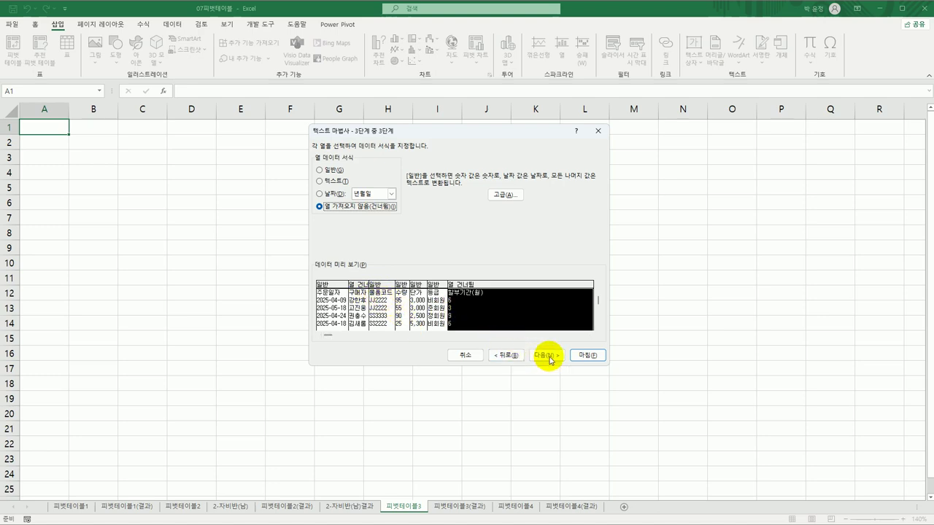
click(597, 355)
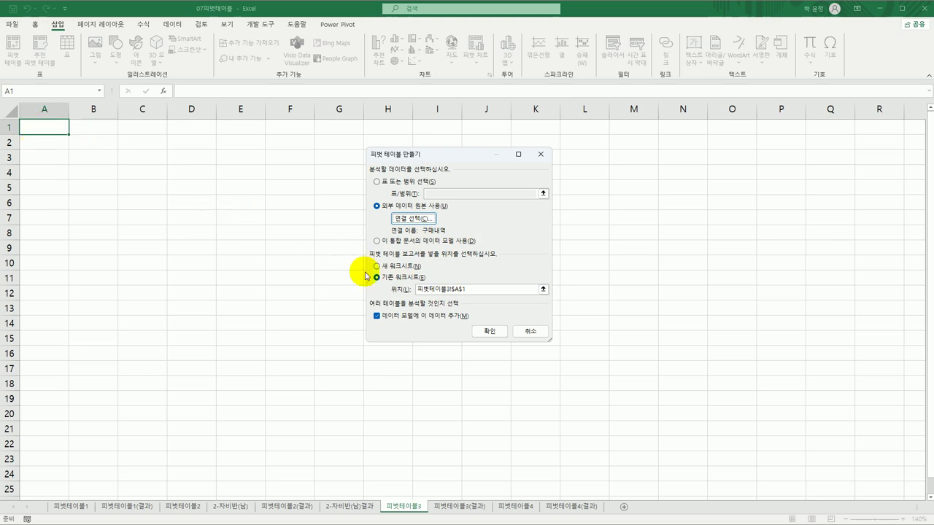
Place the pivot table report at cell B4 of the existing 피벗테이블3 sheet and create it
click(475, 292)
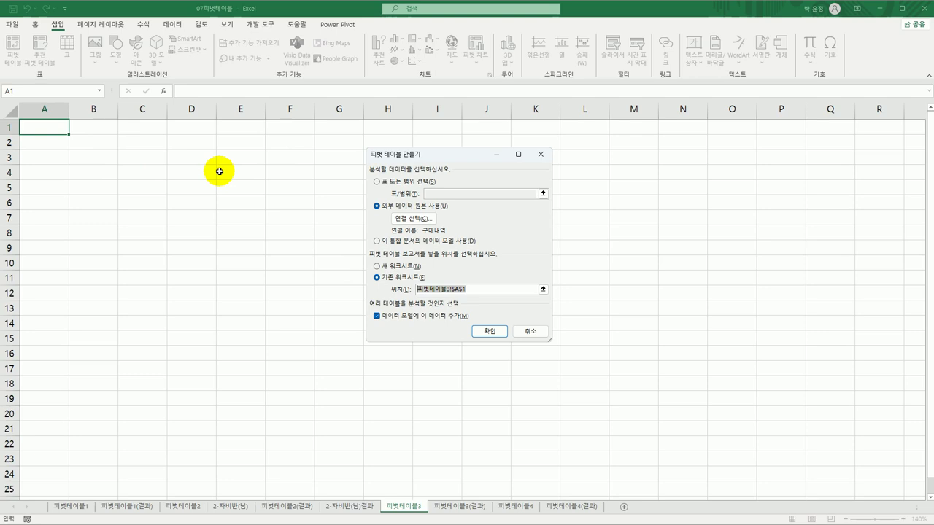
click(95, 175)
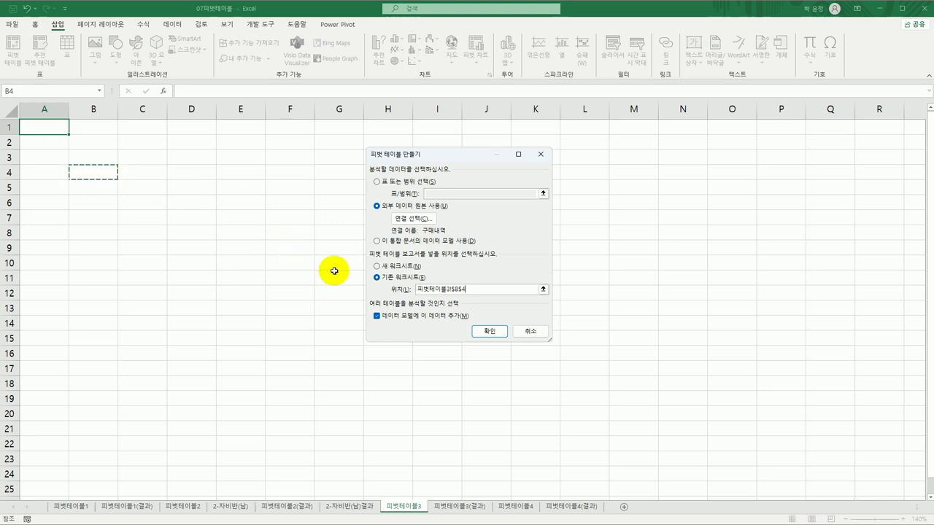
click(474, 328)
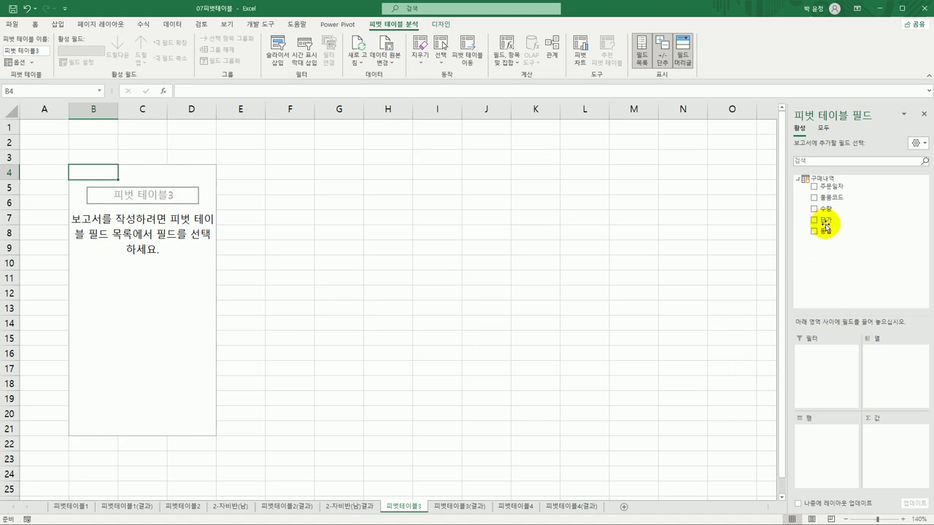
Lay out the pivot table with 등급 as filter, 주문일자 in the rows, and 물품코드, 수량 and 단가 as values
drag(823, 231, 831, 389)
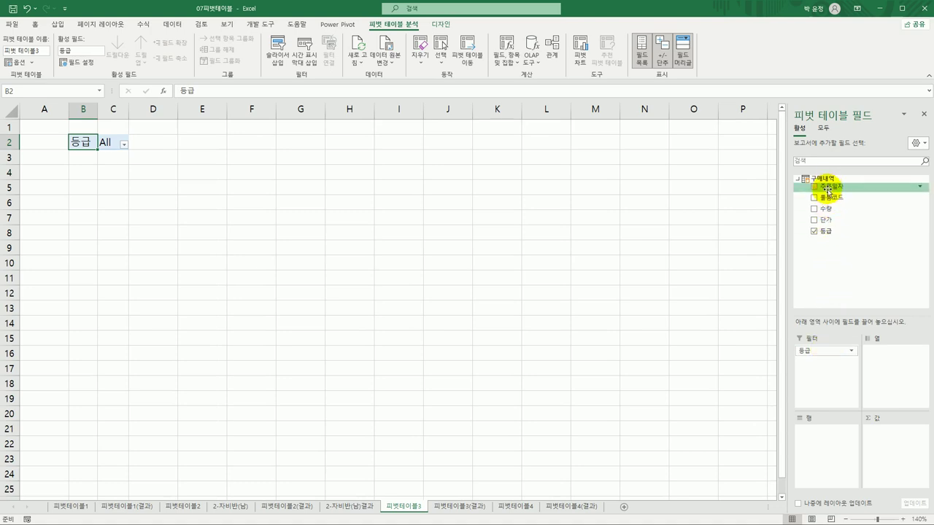
drag(821, 186, 811, 473)
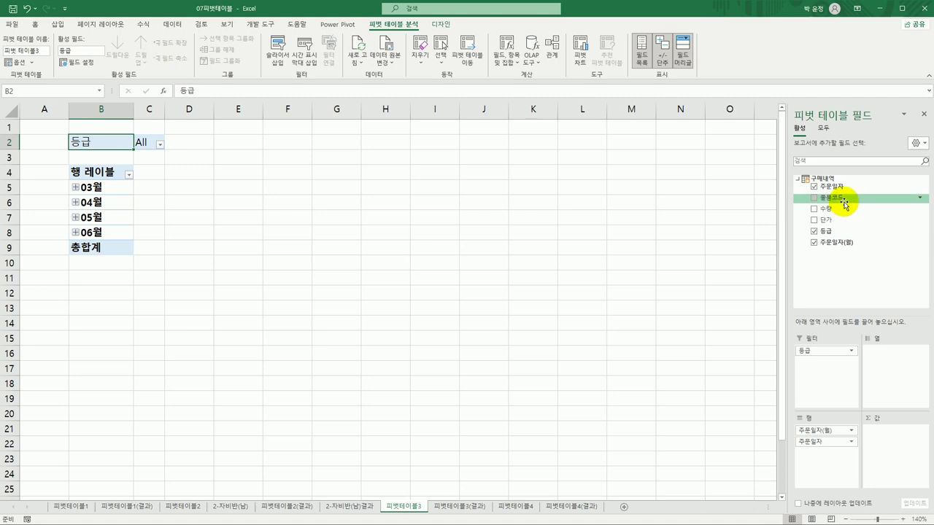
drag(843, 198, 891, 447)
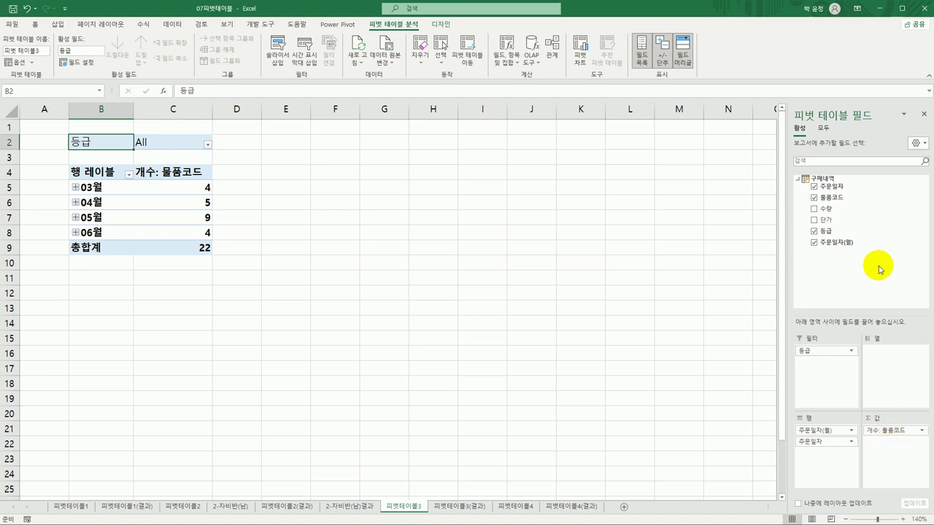
drag(840, 210, 883, 454)
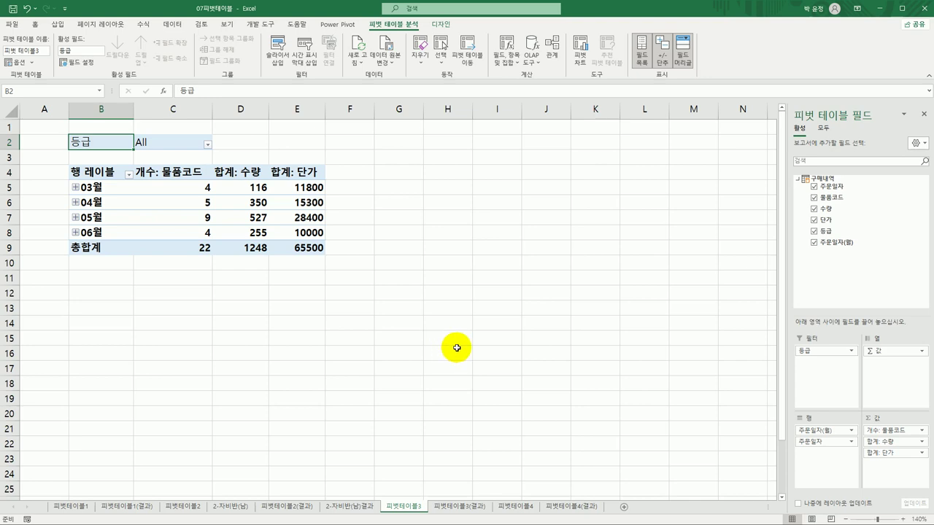
Change the pivot table's report layout so that 주문일자(월) and 주문일자 each get their own column
click(75, 174)
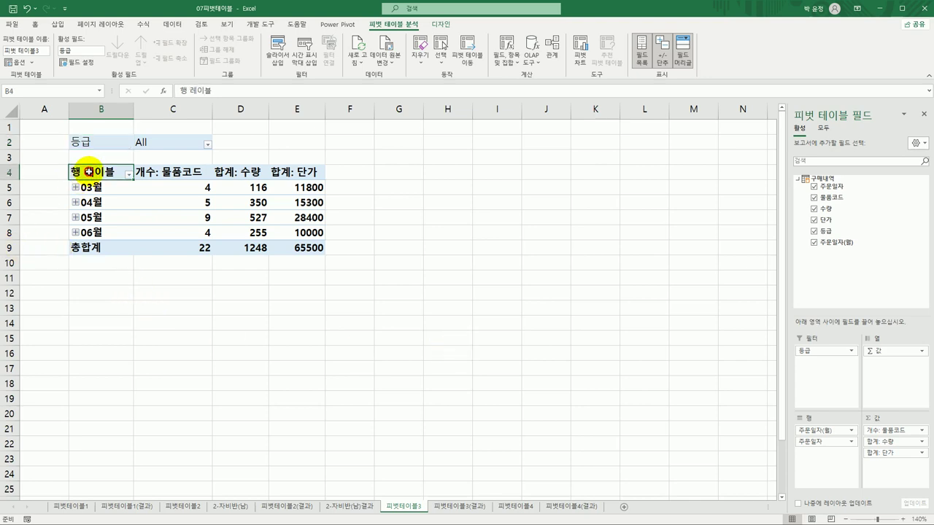
mouse_move(199, 251)
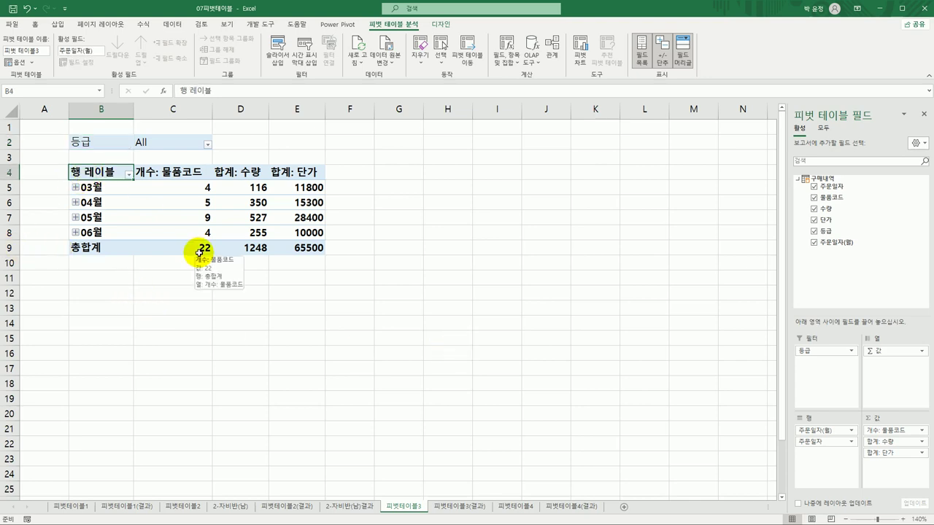
click(448, 26)
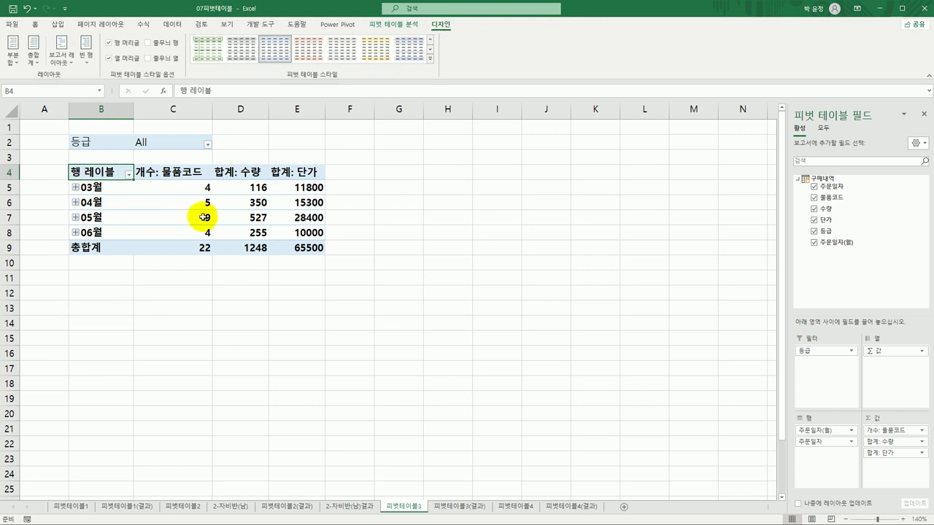
click(63, 64)
click(80, 104)
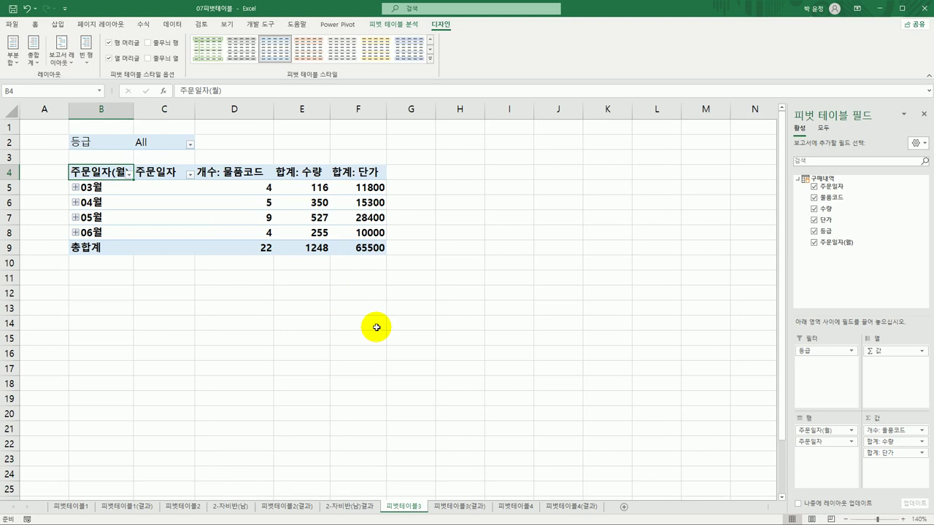
Summarize the 수량 value field by average (평균) and format it as 숫자 with the 1000 separator
click(307, 172)
click(351, 173)
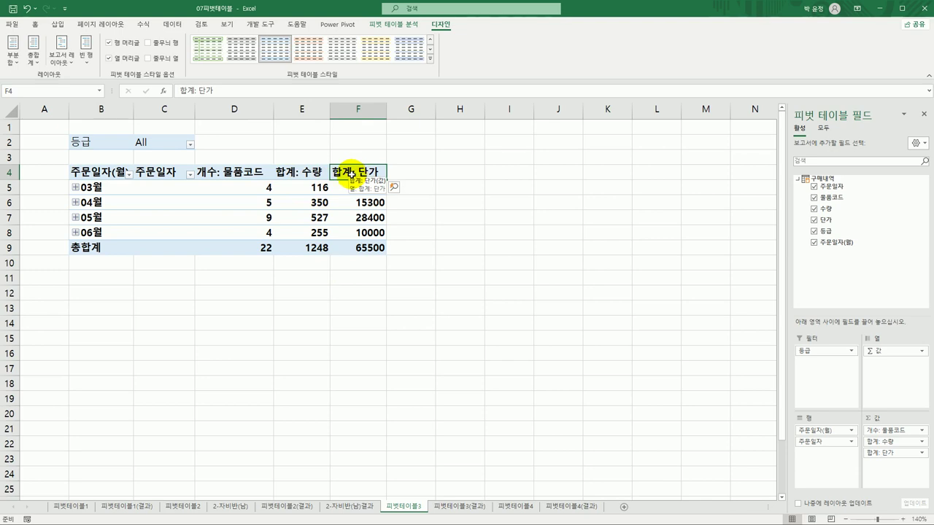
click(303, 173)
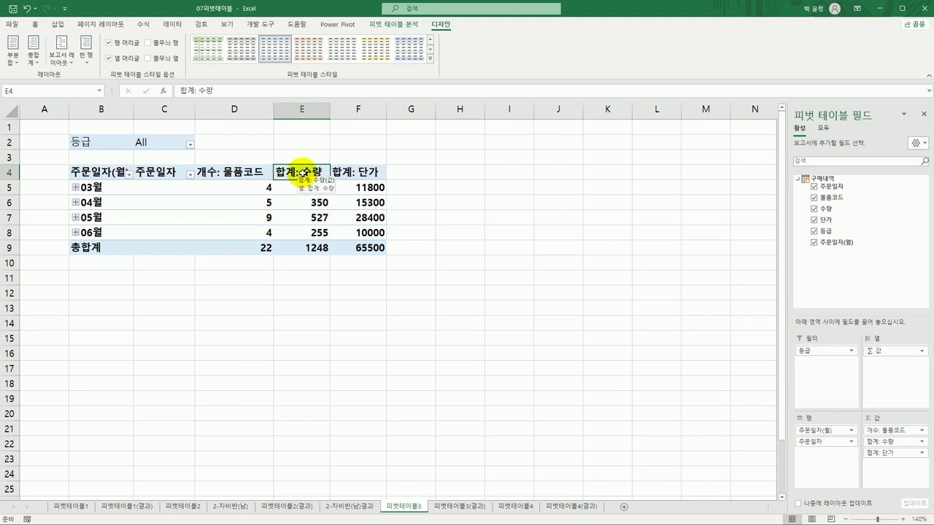
double_click(303, 173)
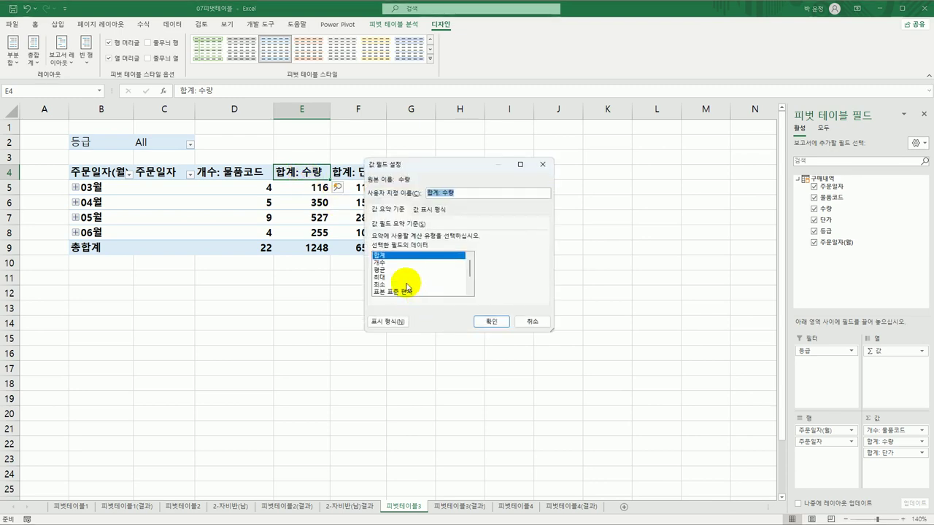
click(394, 322)
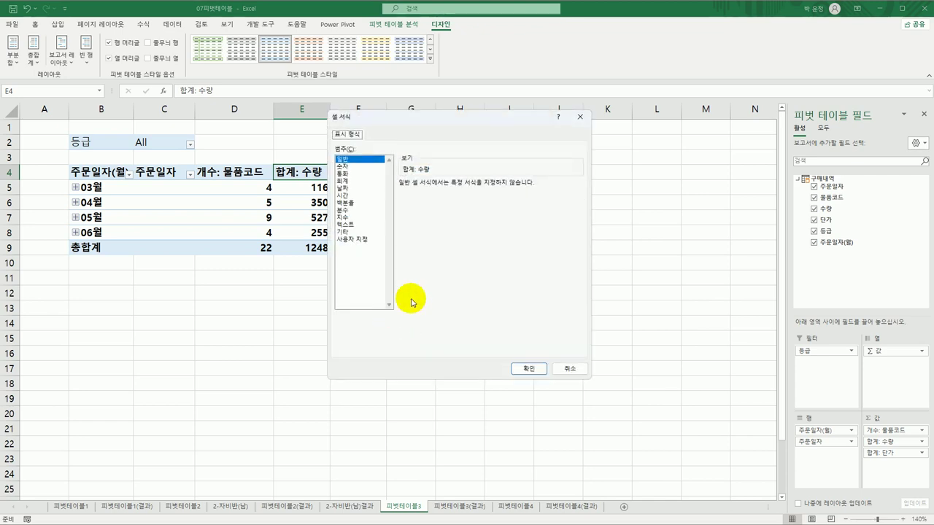
click(350, 167)
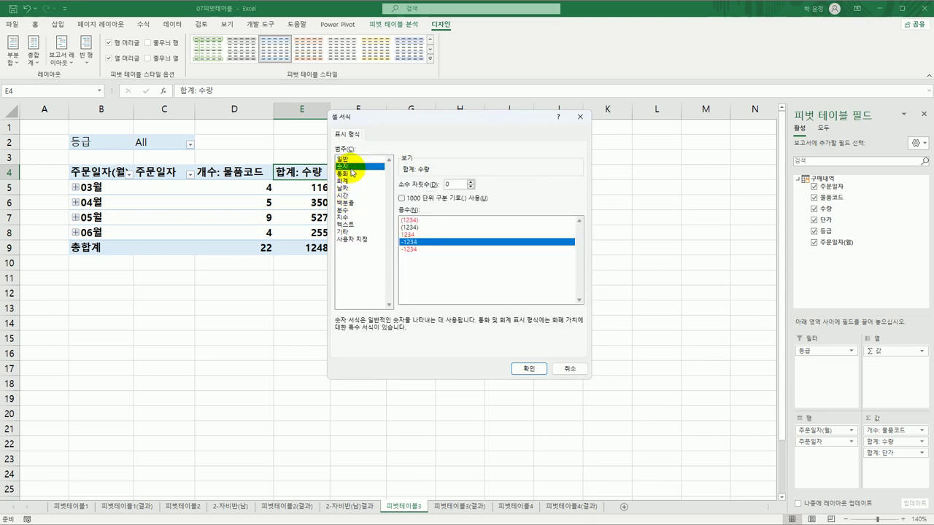
drag(411, 119, 494, 121)
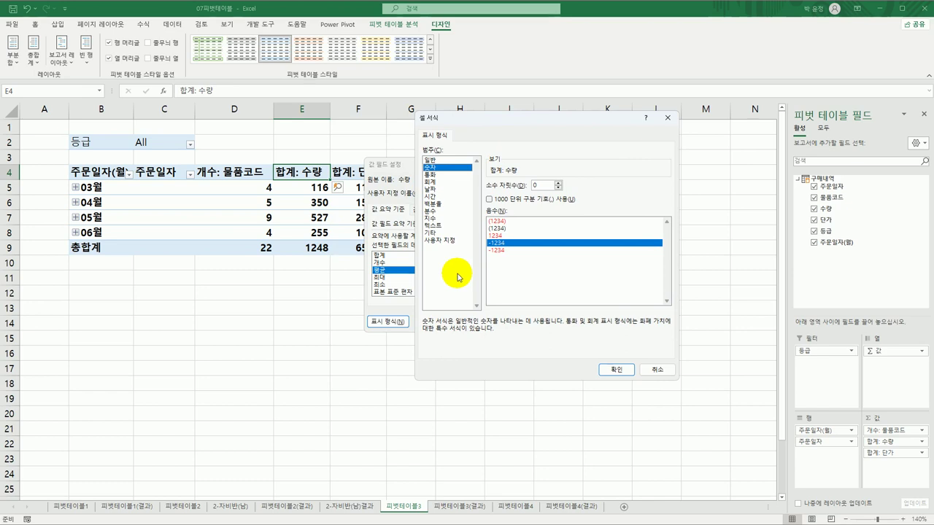
click(552, 199)
click(615, 370)
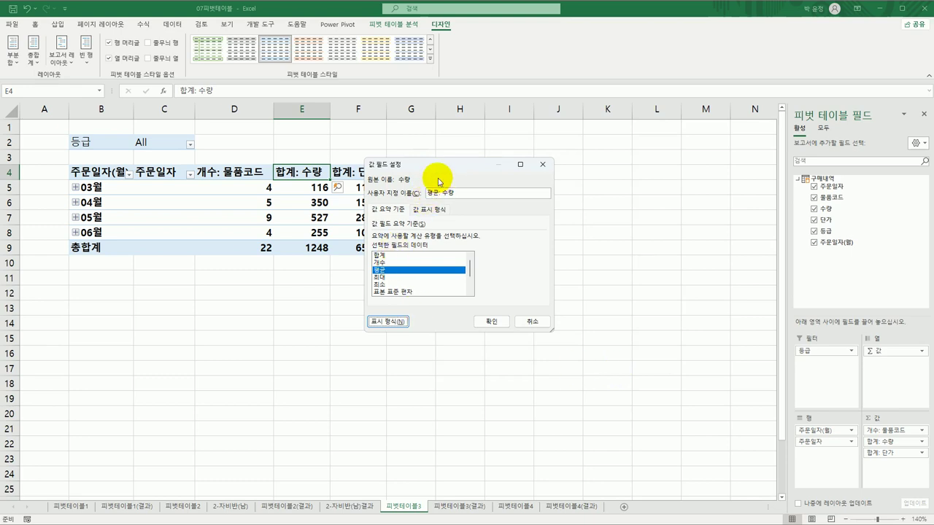
drag(438, 169, 510, 160)
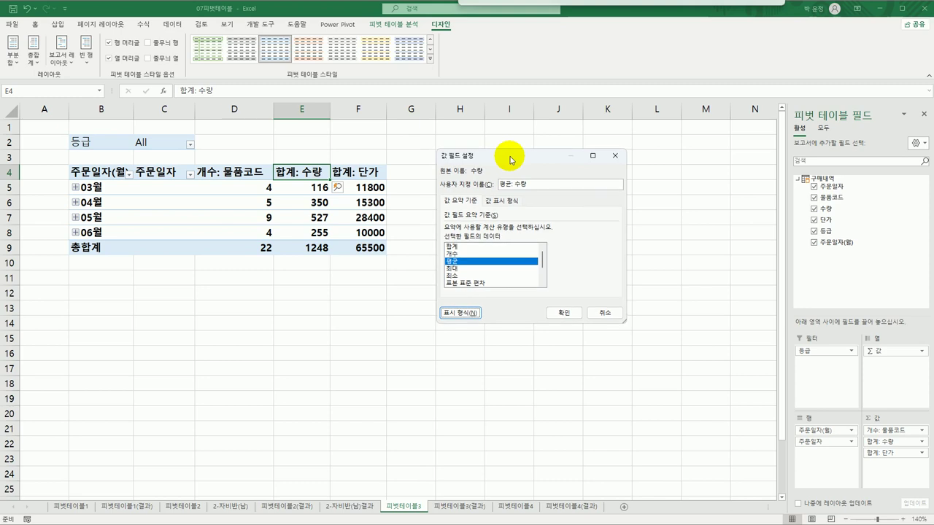
click(560, 318)
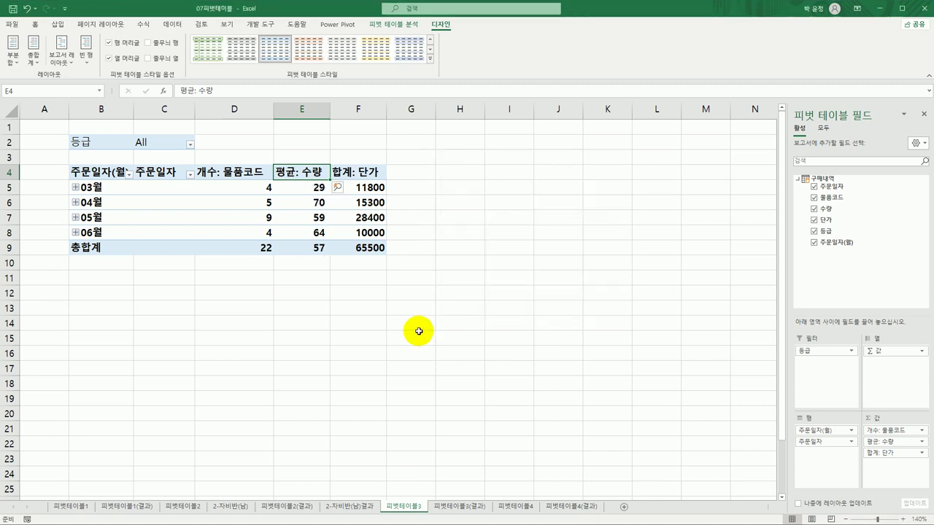
Summarize the 단가 value field by average (평균) and format it as 숫자 with the 1000 separator
click(349, 174)
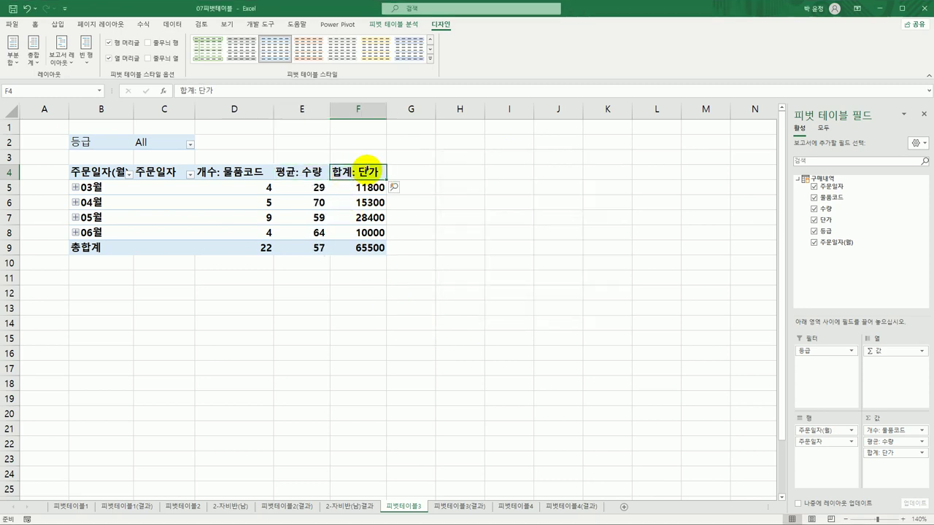
double_click(364, 173)
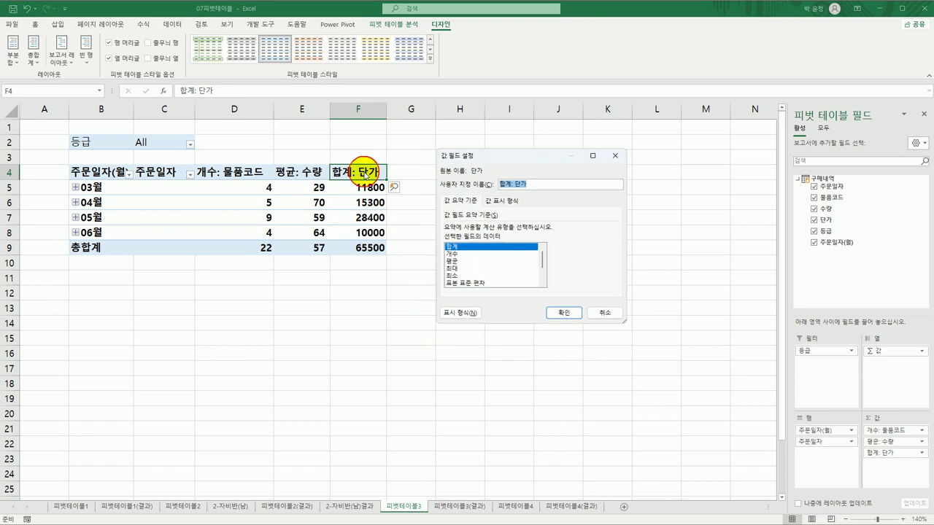
click(464, 262)
click(462, 314)
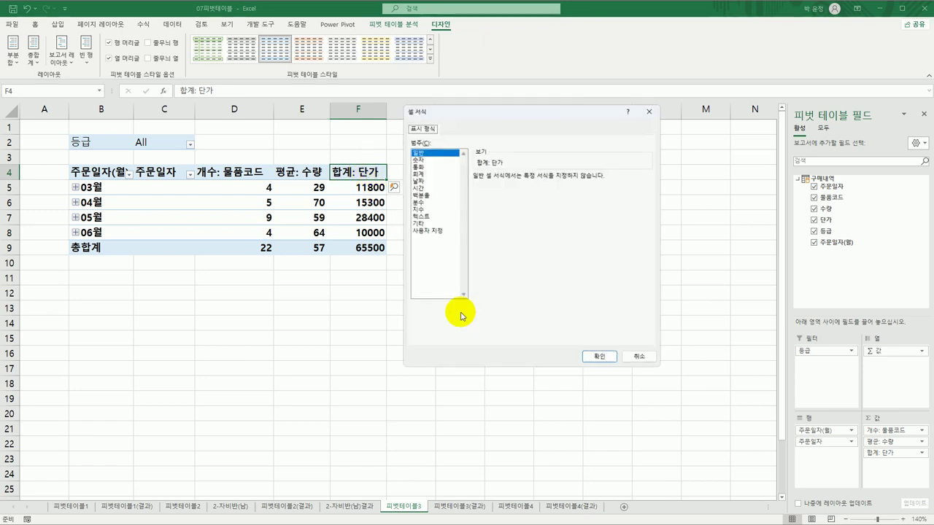
click(445, 158)
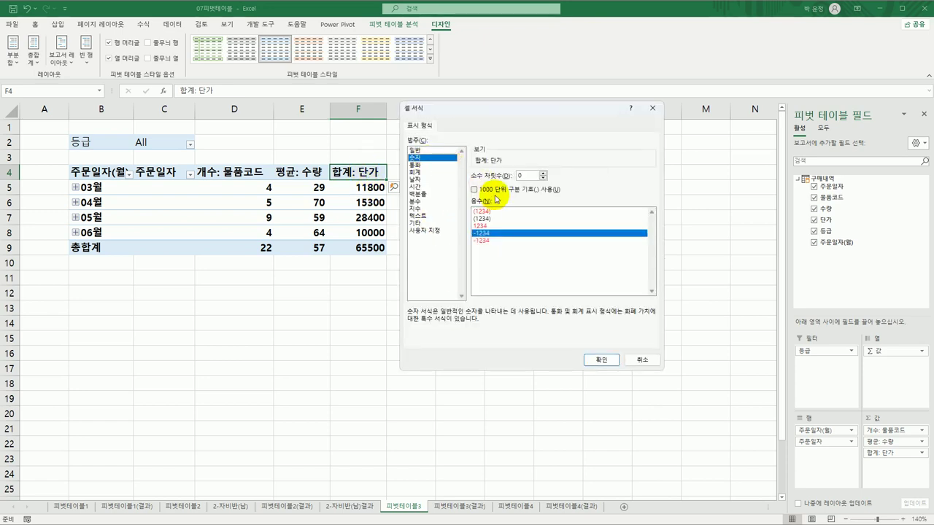
click(495, 191)
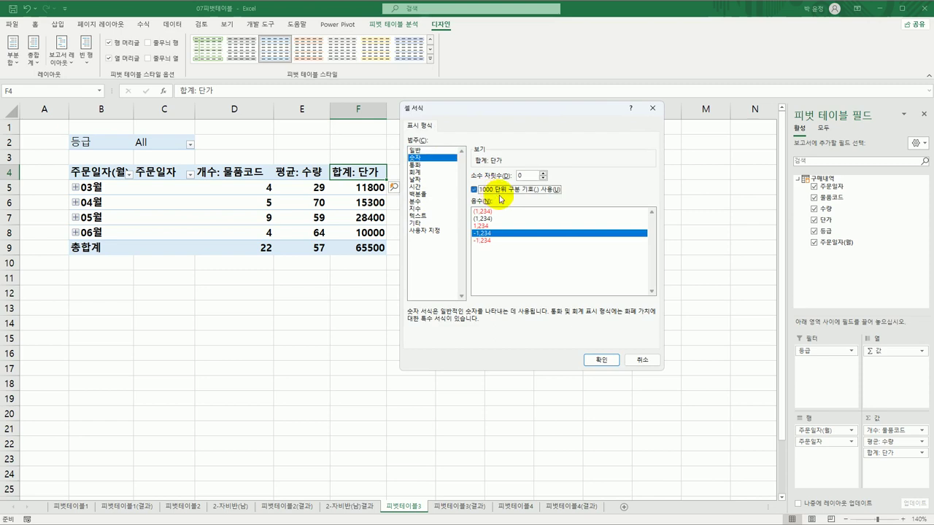
click(600, 360)
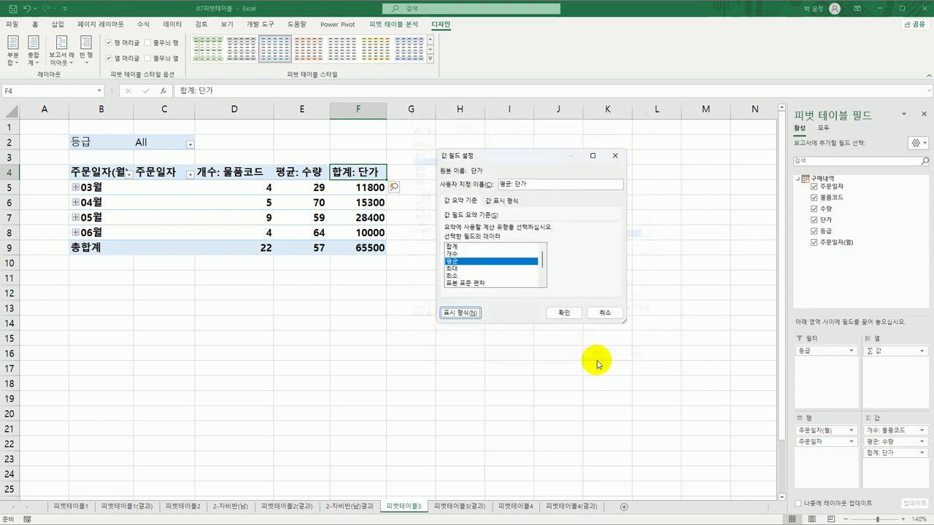
click(554, 313)
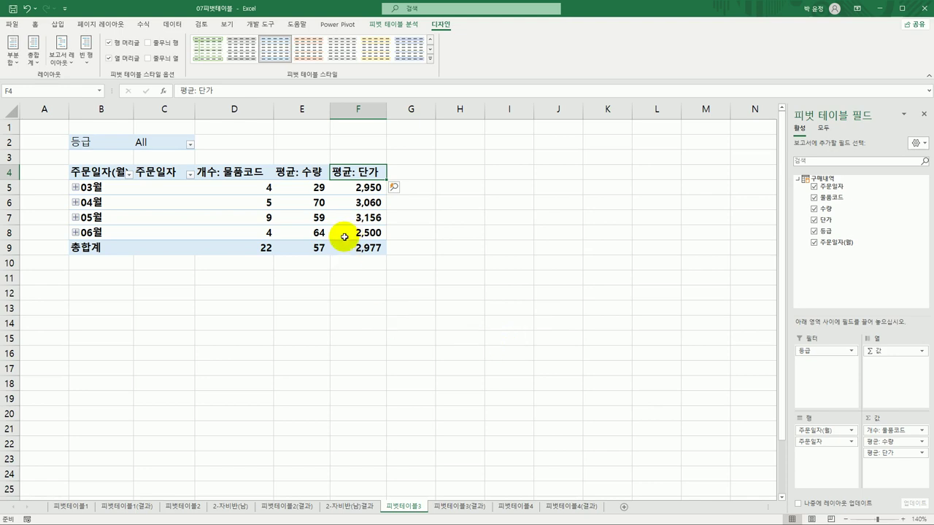
Rename the 물품코드 count field to 물품개수 and give it a custom number format showing the digit format 0 followed by 건
mouse_move(338, 244)
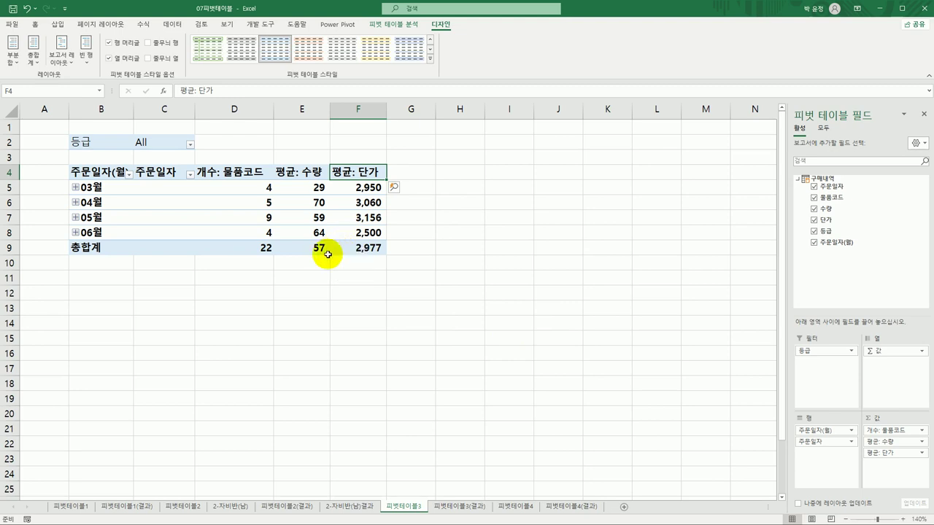
click(247, 175)
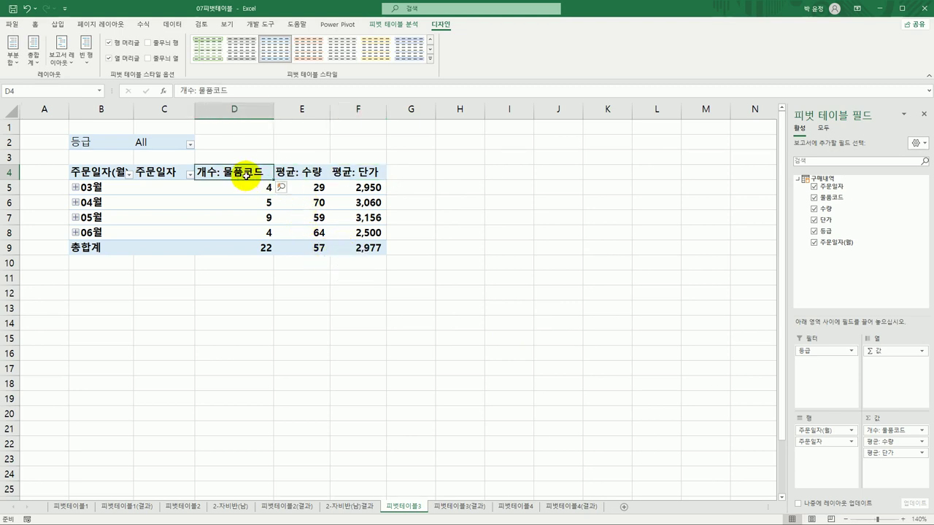
double_click(246, 175)
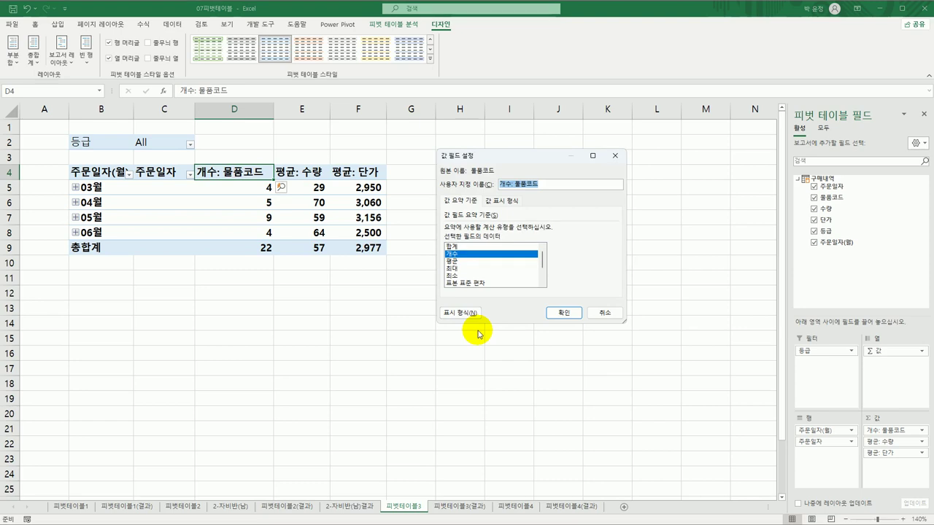
text(물품코)
text(수)
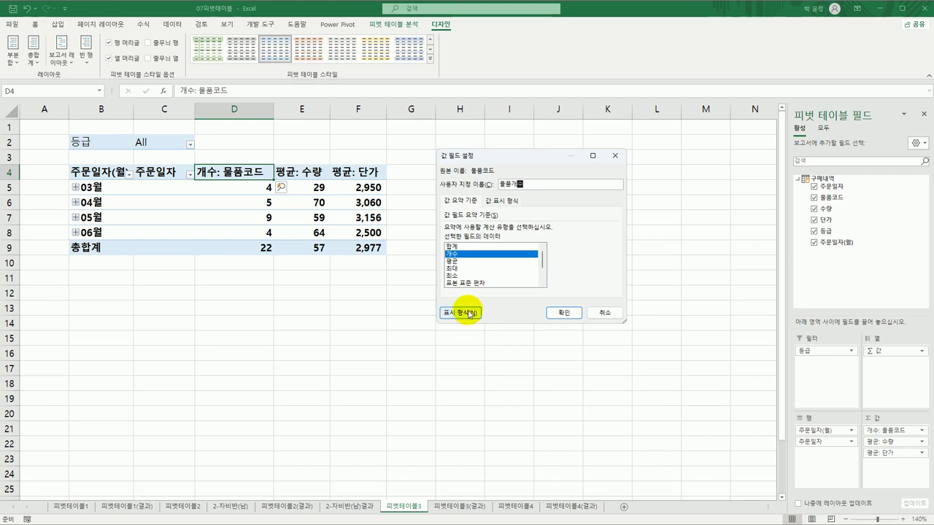
click(470, 314)
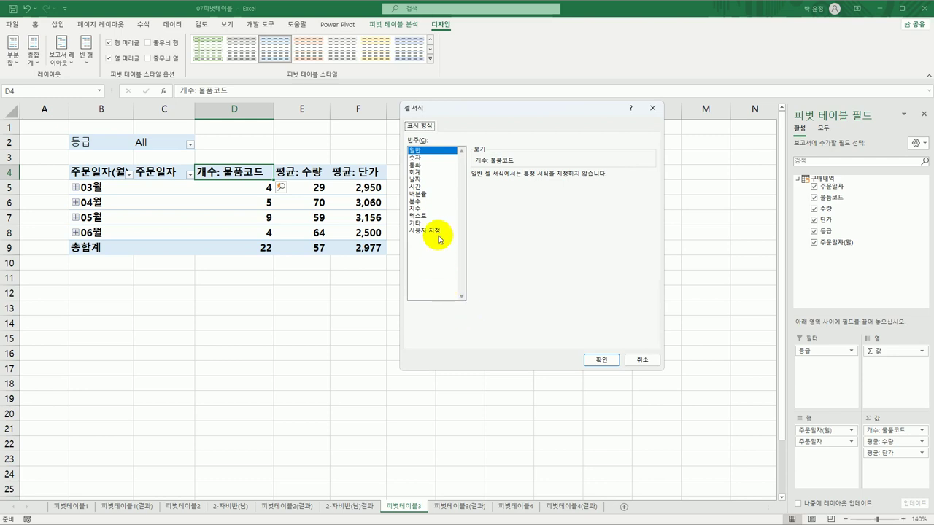
click(429, 231)
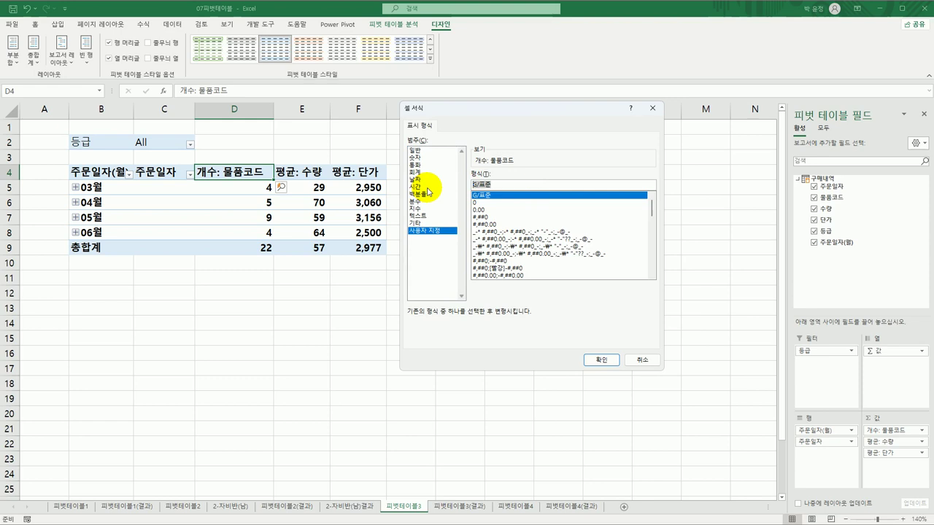
text(0)
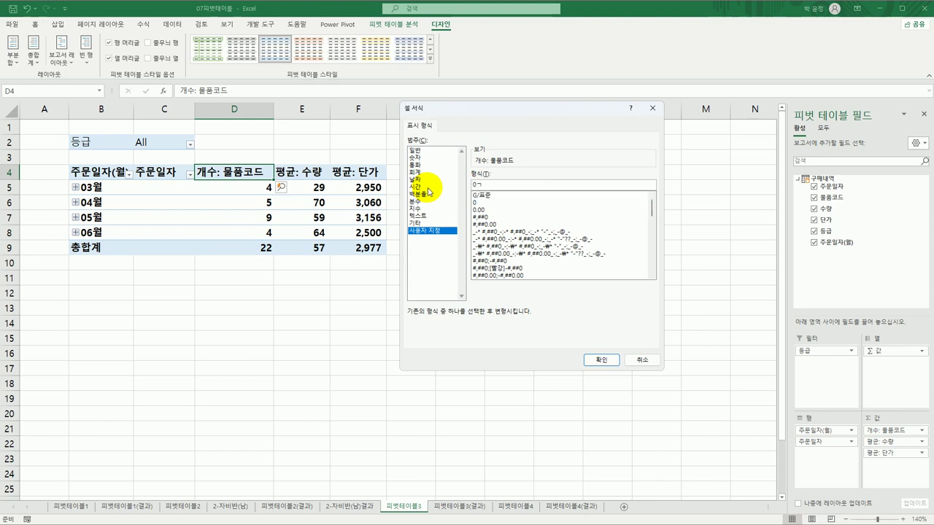
text(개)
click(601, 360)
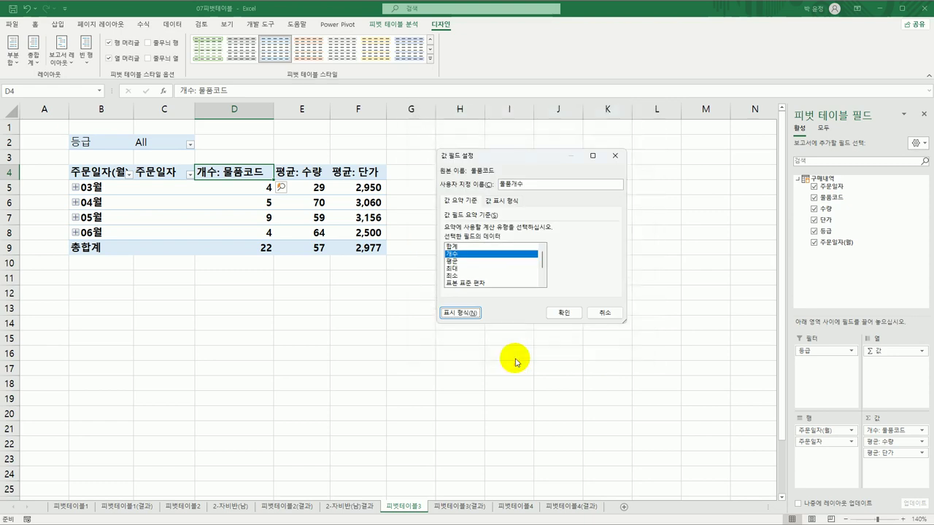
click(564, 313)
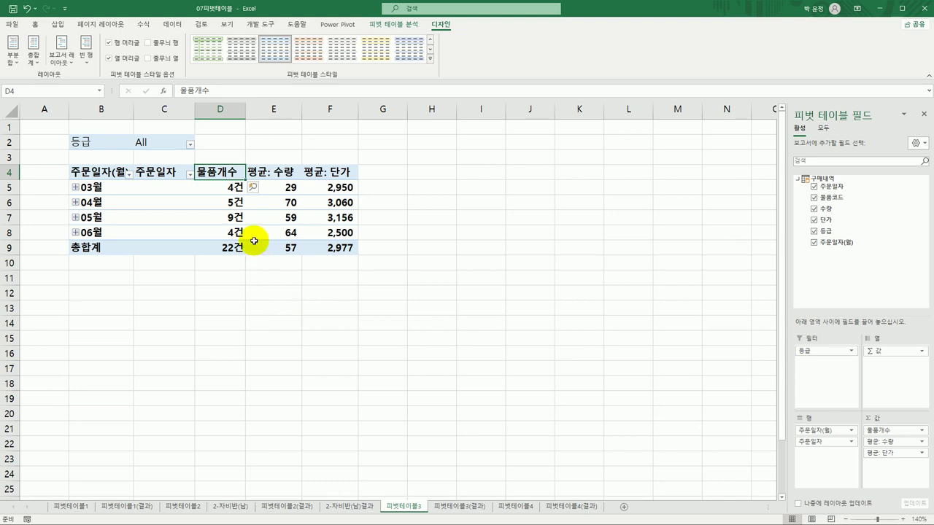
Turn on merging and centering of cells with labels in the pivot table options
right_click(221, 188)
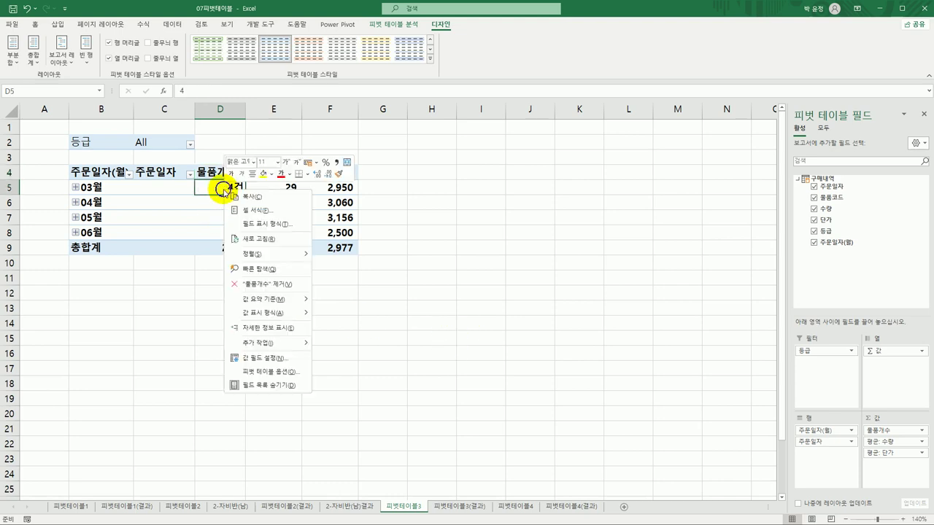
click(304, 374)
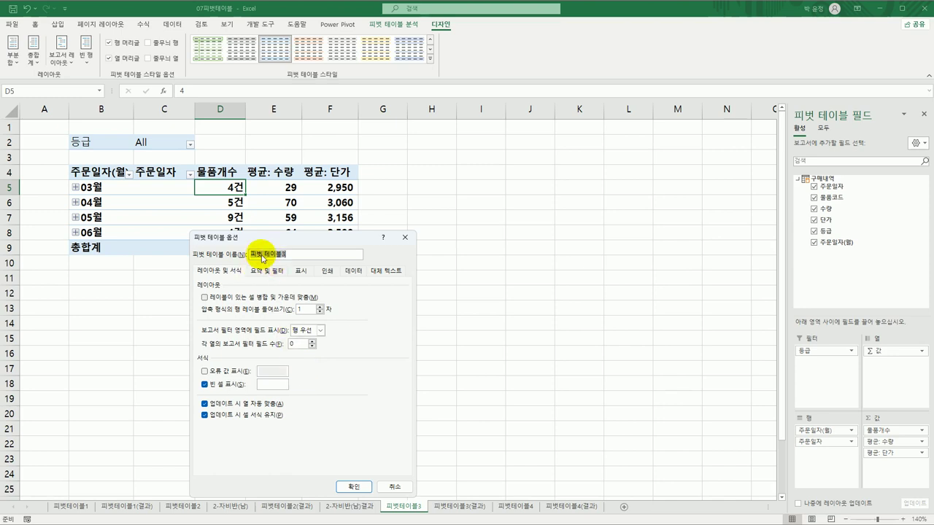
drag(276, 241, 485, 137)
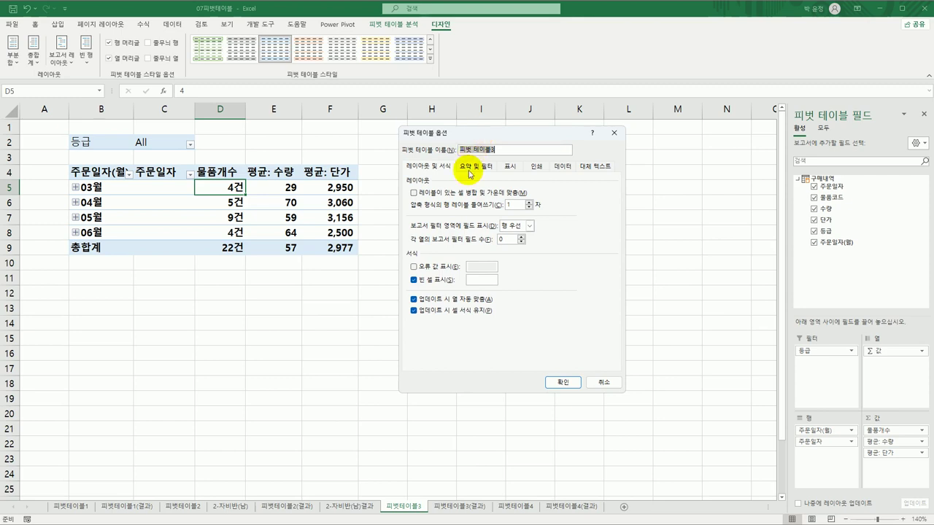
click(452, 194)
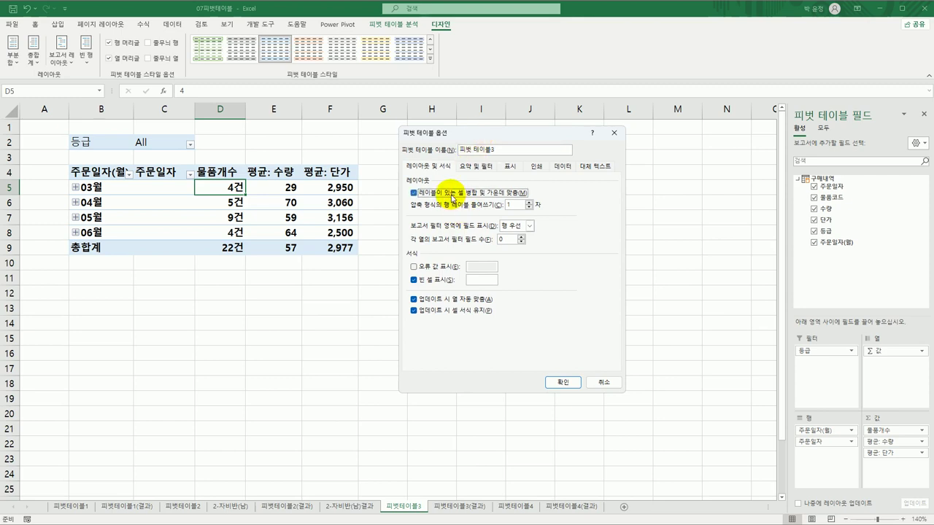
click(566, 382)
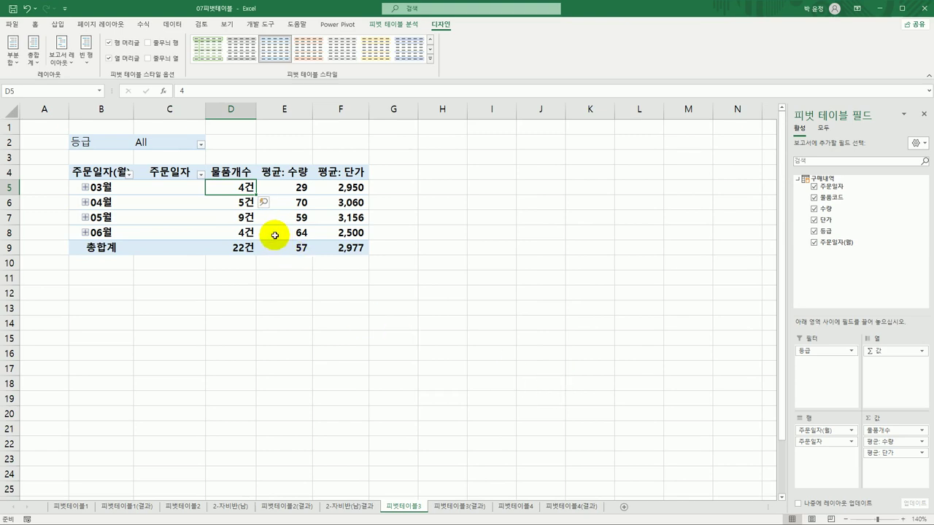
Filter the pivot table's 등급 field with multiple item selection so that 비회원 is excluded and 정회원 and 준회원 stay selected
click(182, 144)
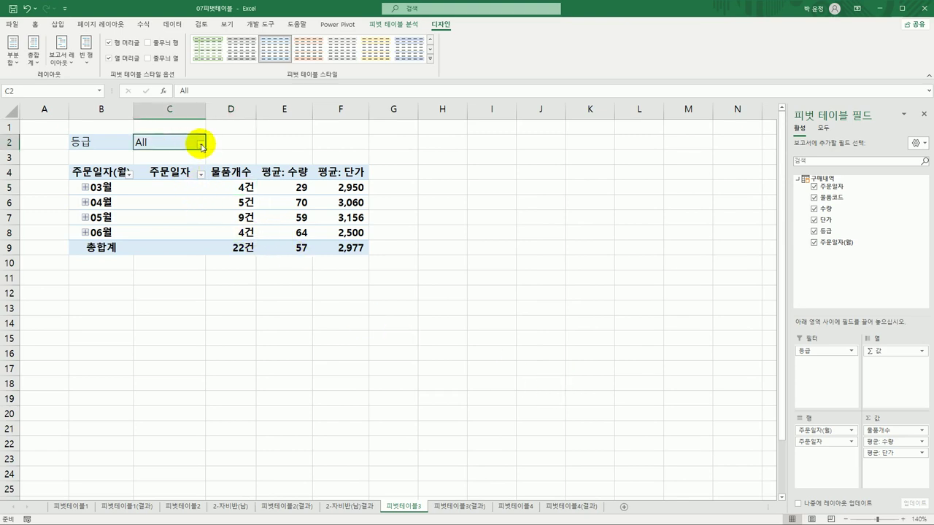
click(201, 143)
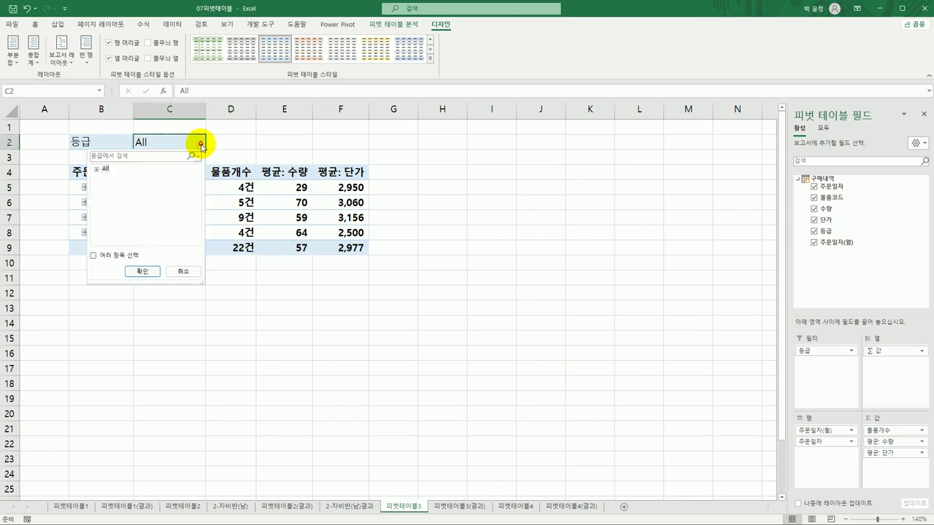
click(97, 170)
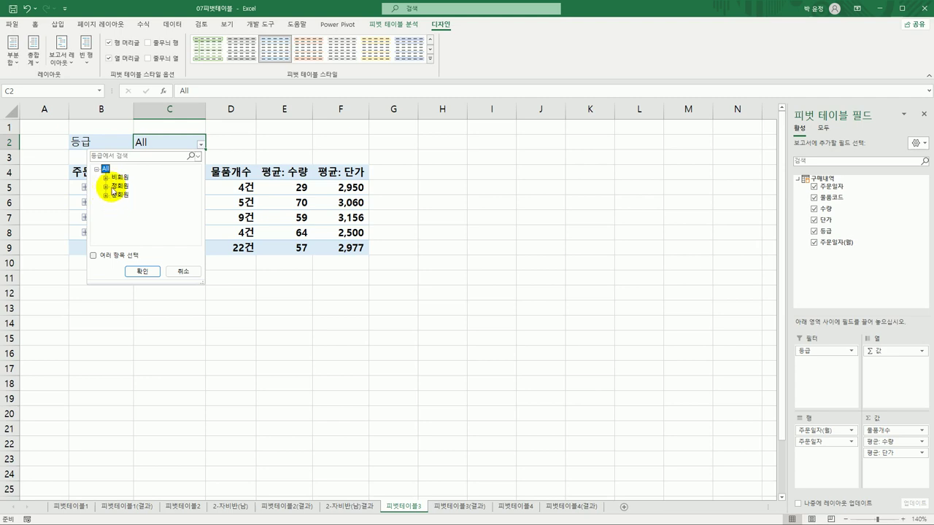
click(106, 177)
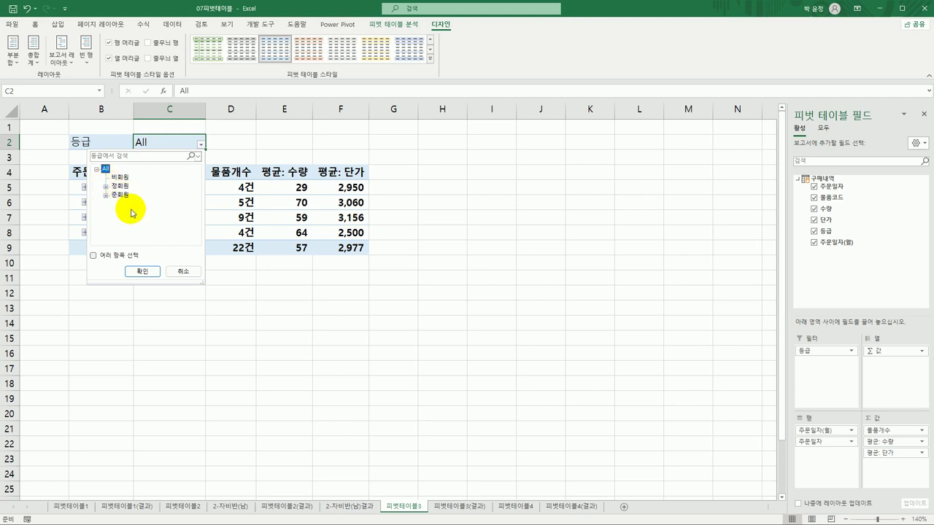
click(114, 257)
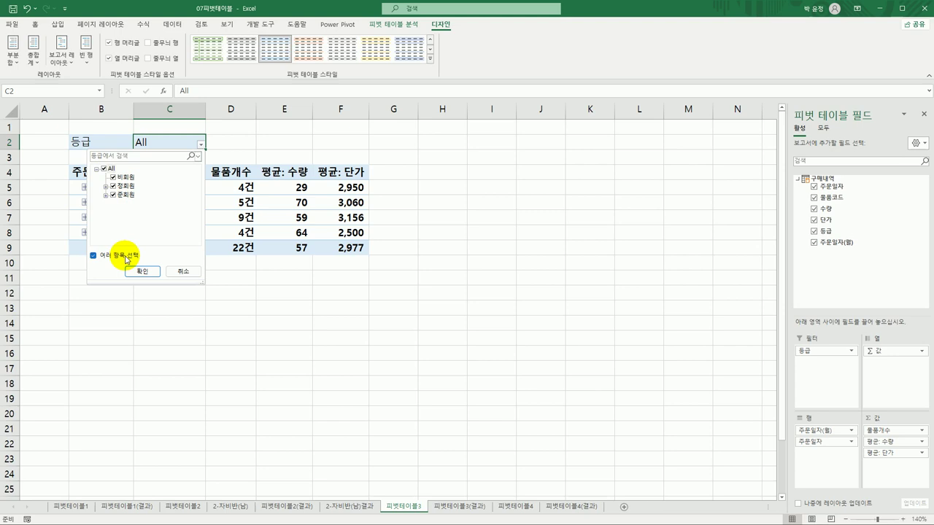
click(113, 178)
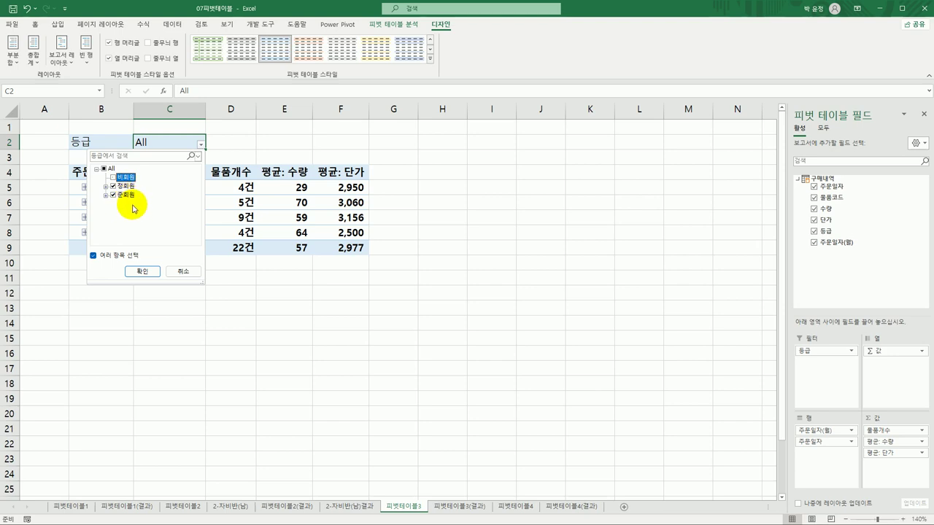
click(150, 272)
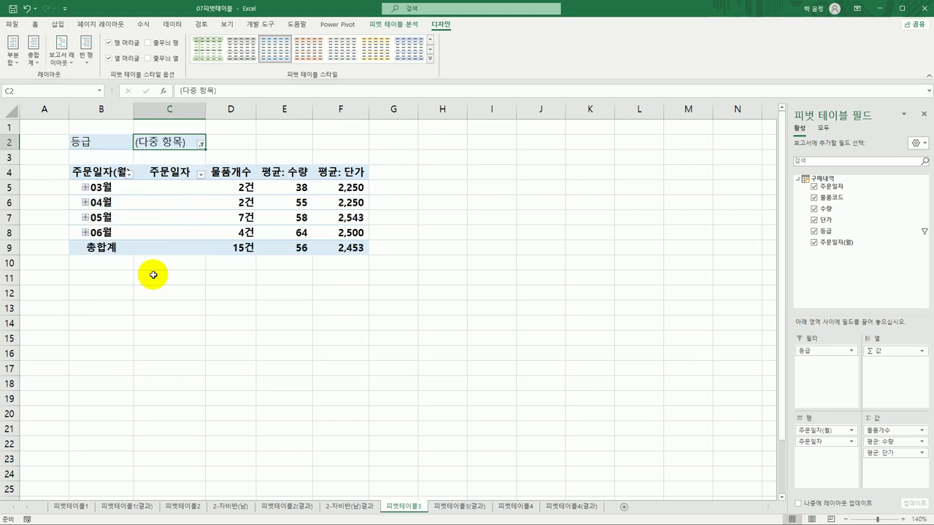
Auto-fit the width of column B on the 피벗테이블3 sheet and compare the pivot table with the 피벗테이블3(결과) sheet
click(451, 343)
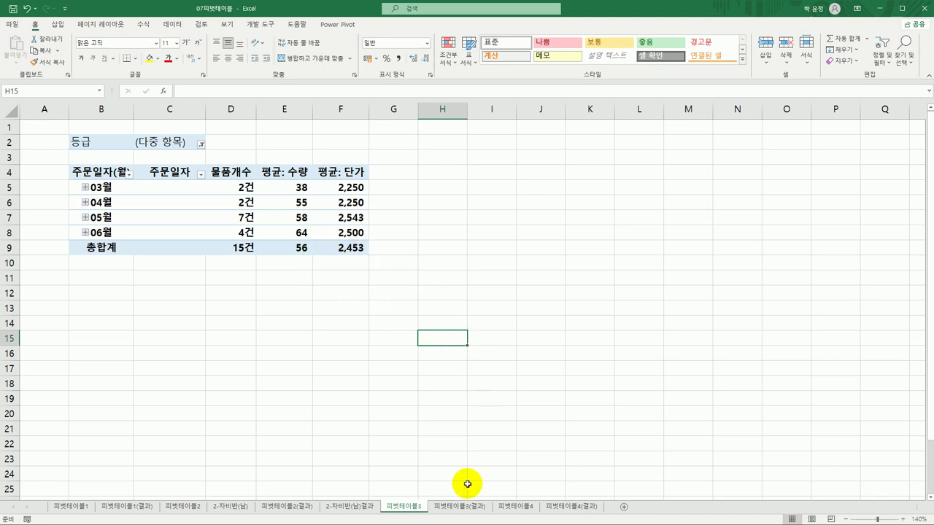
click(467, 511)
click(418, 509)
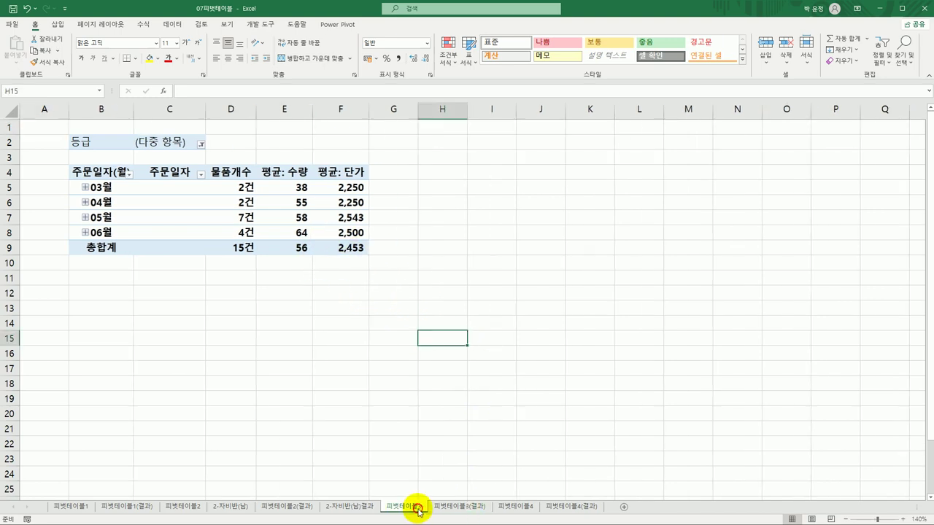
click(449, 512)
click(399, 506)
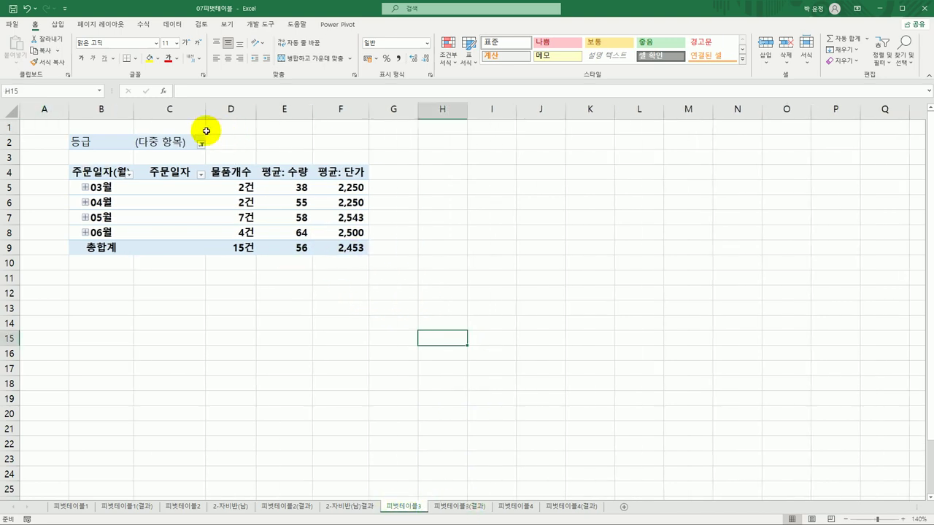
double_click(133, 117)
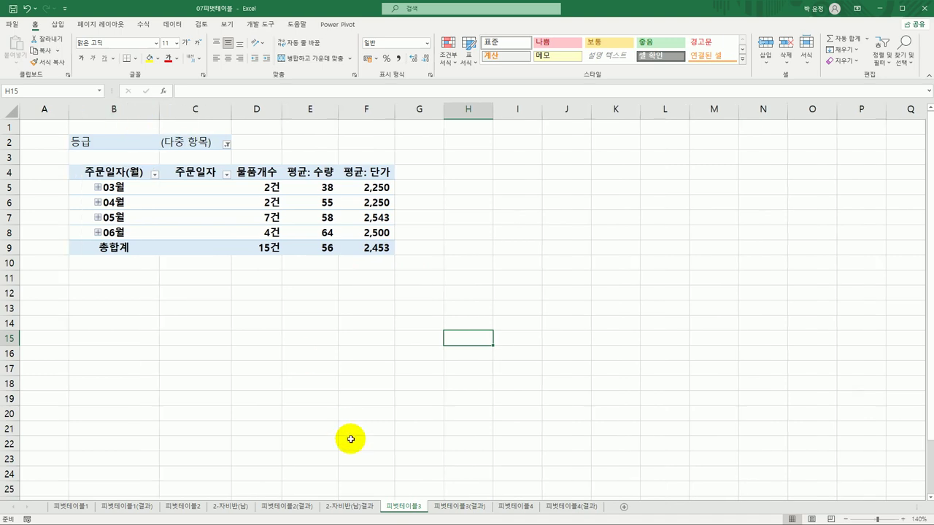
click(460, 511)
click(399, 506)
click(448, 506)
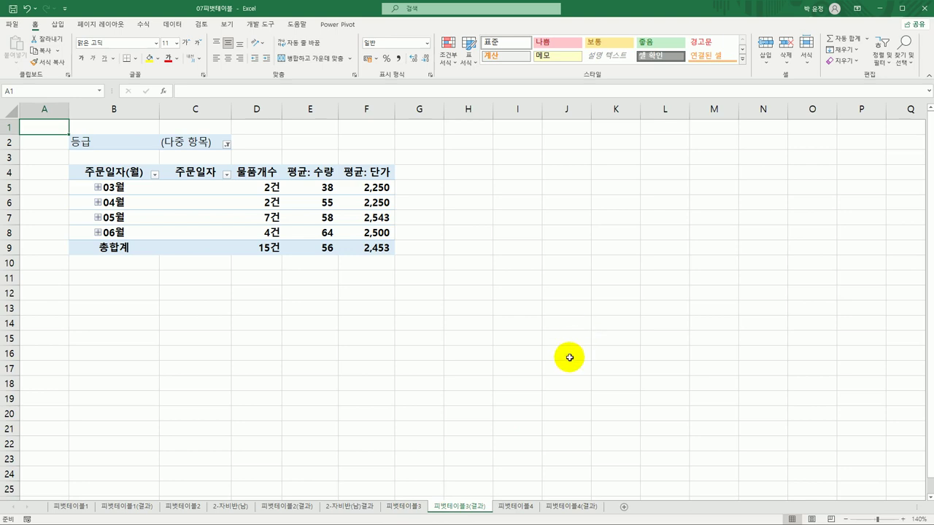
Start importing the text file 대출현황 as external data at cell B4 of the 피벗테이블4 sheet
click(526, 507)
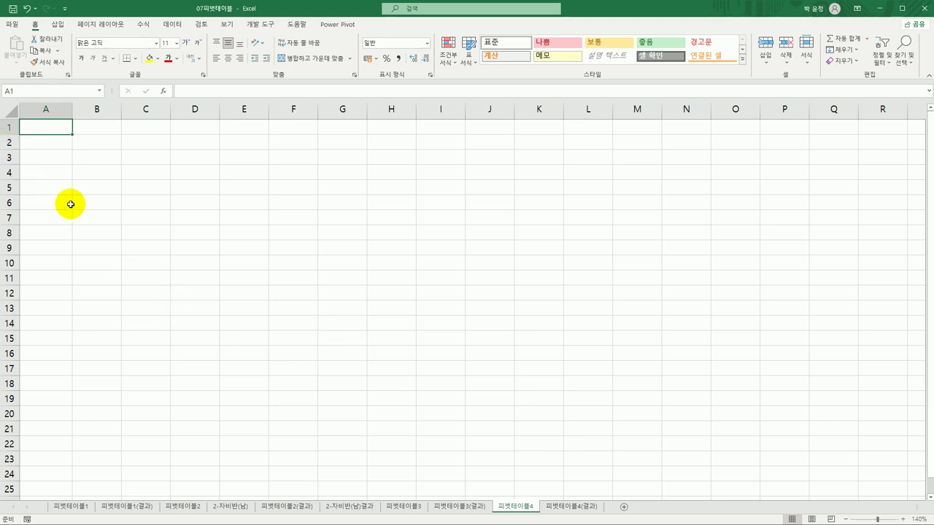
click(99, 172)
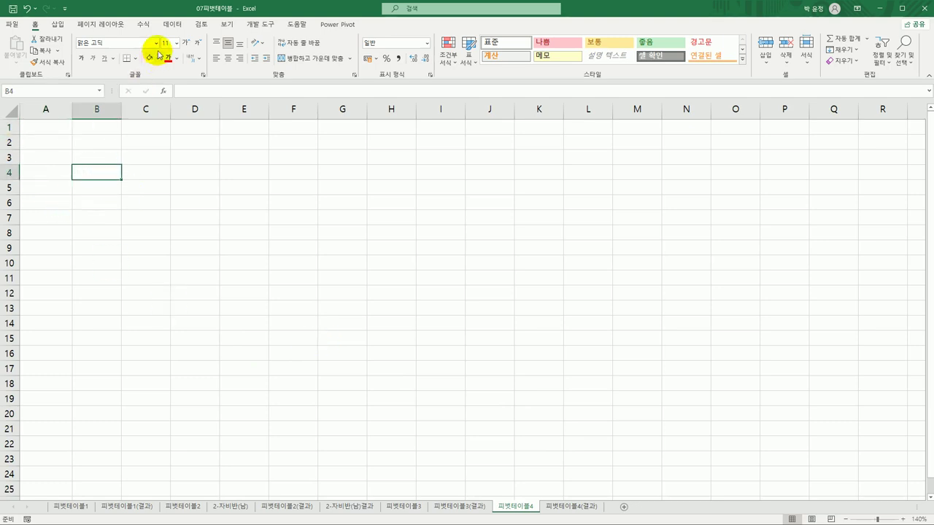
click(172, 24)
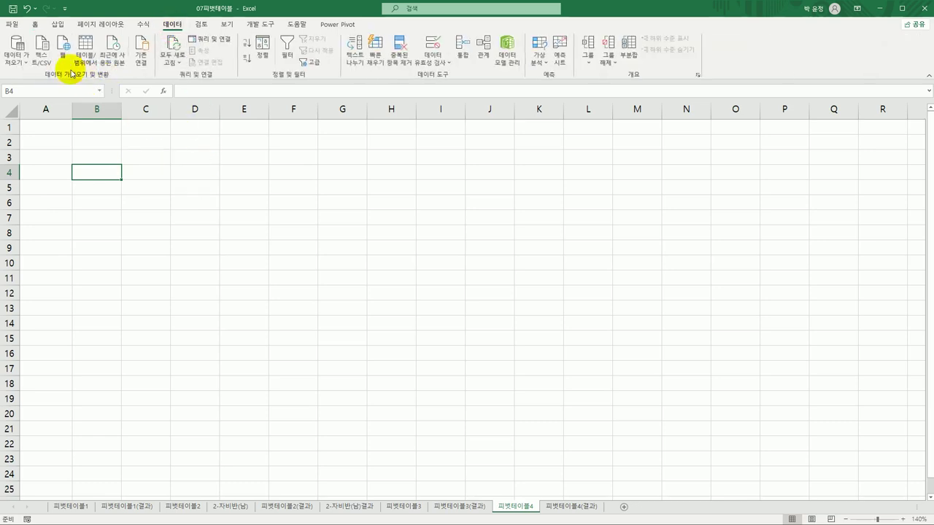
click(45, 62)
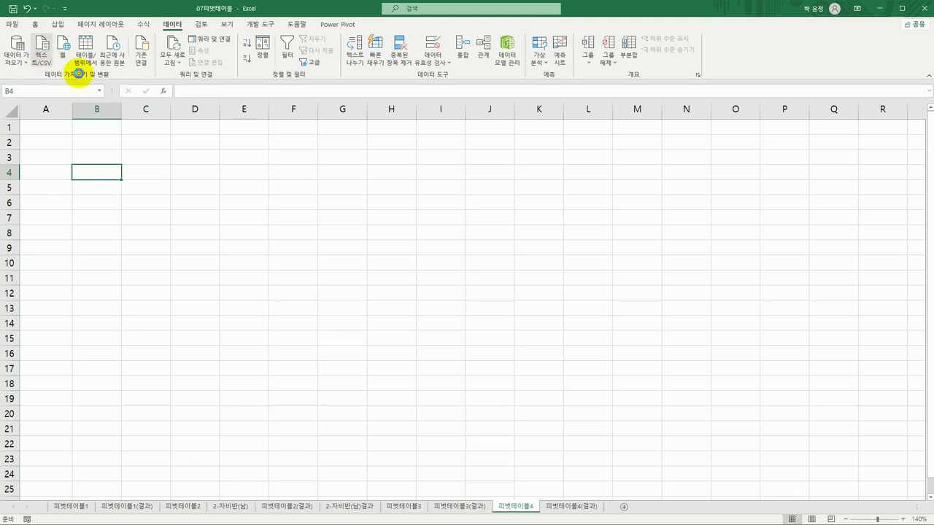
drag(234, 9, 349, 84)
click(298, 169)
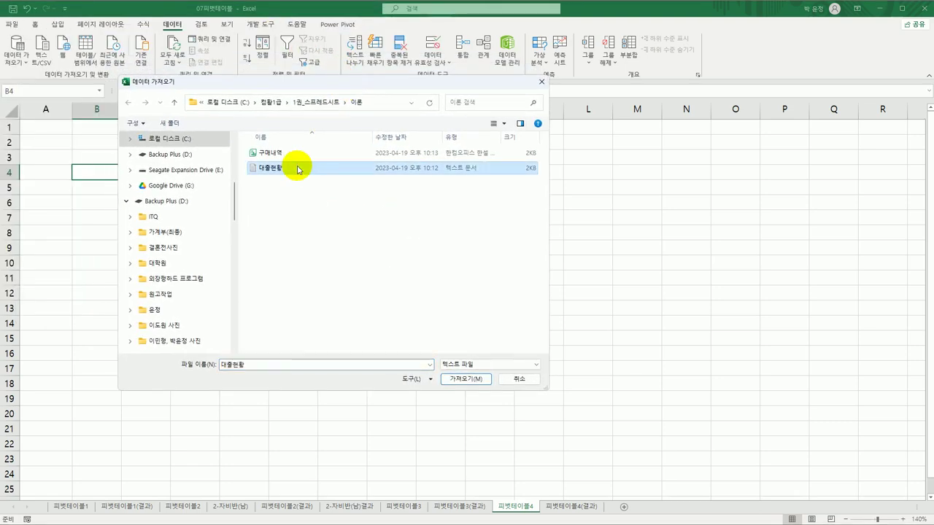
click(468, 379)
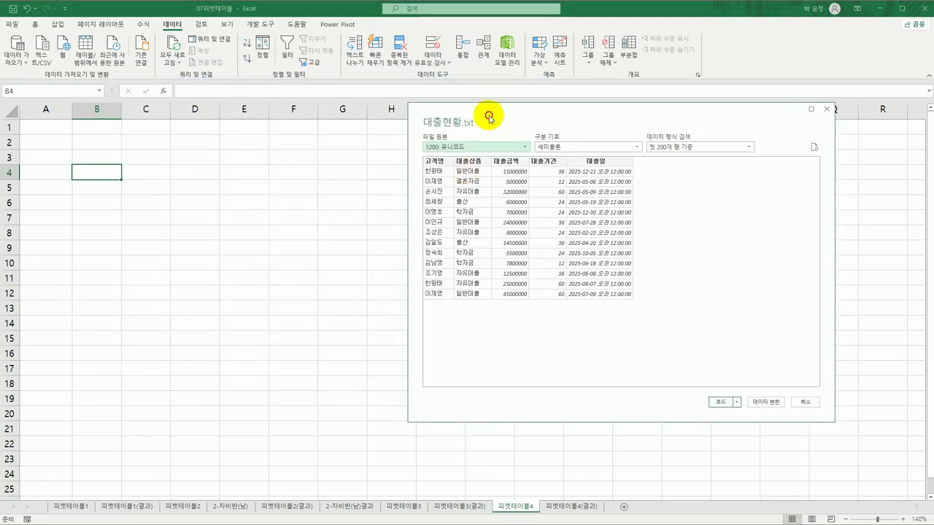
Load the 대출현황 data as a pivot table report at B4 of the existing 피벗테이블4 worksheet, adding it to the data model
drag(486, 122, 315, 117)
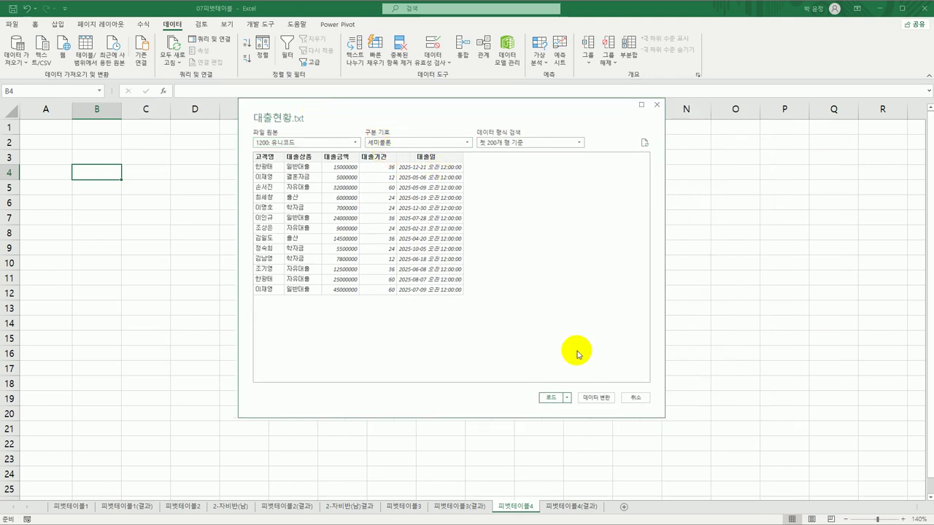
click(567, 398)
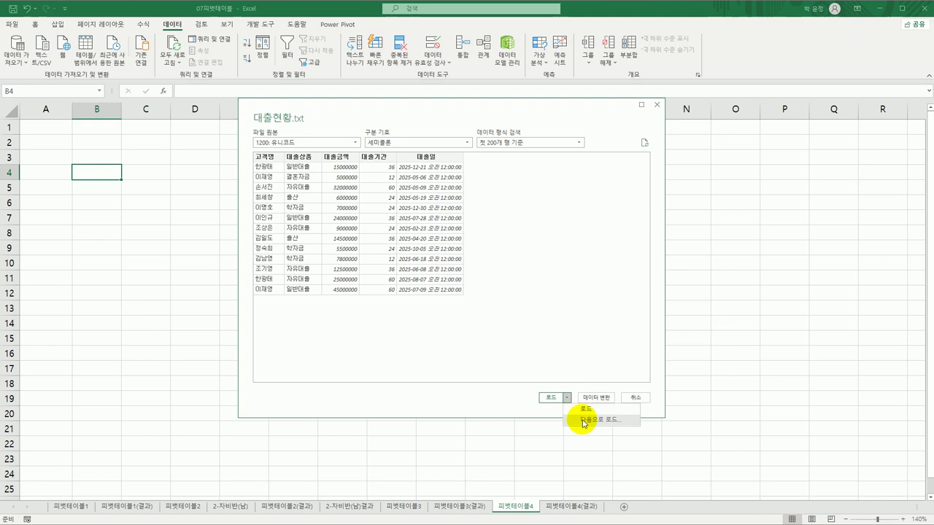
click(585, 421)
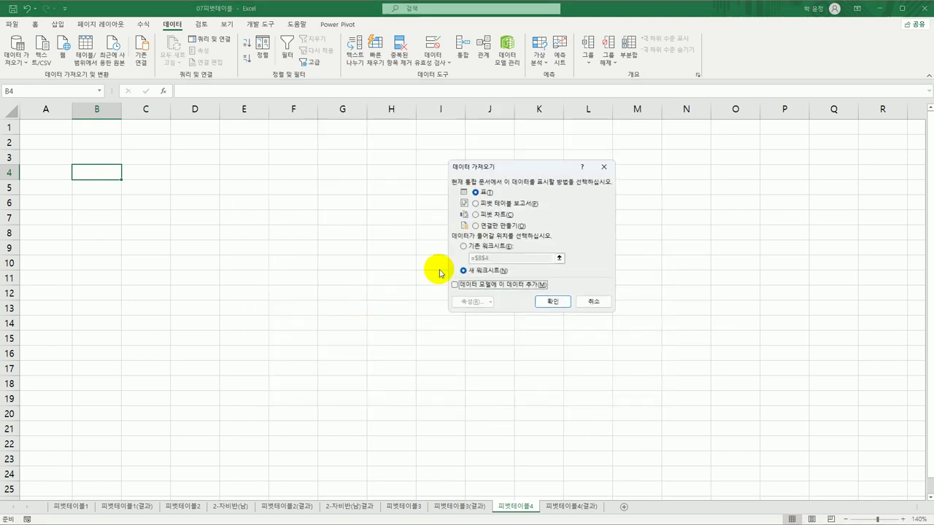
click(523, 209)
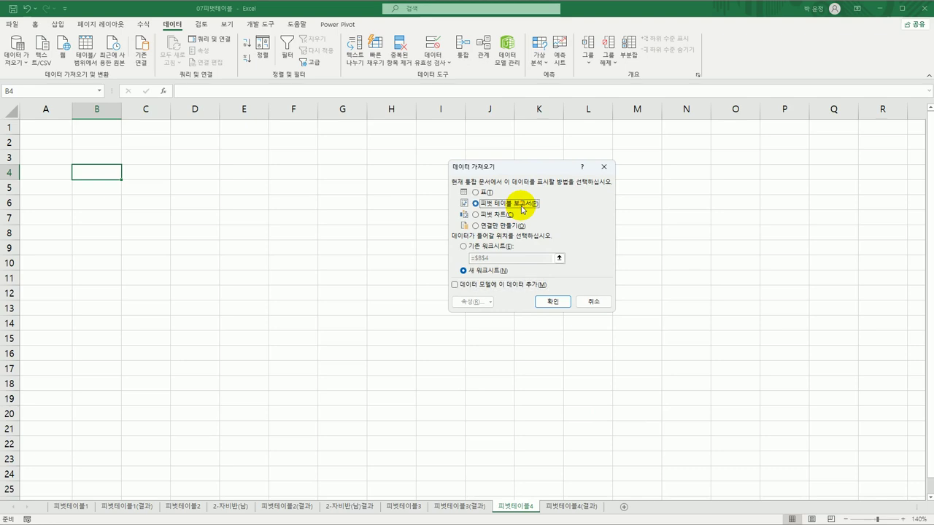
click(470, 247)
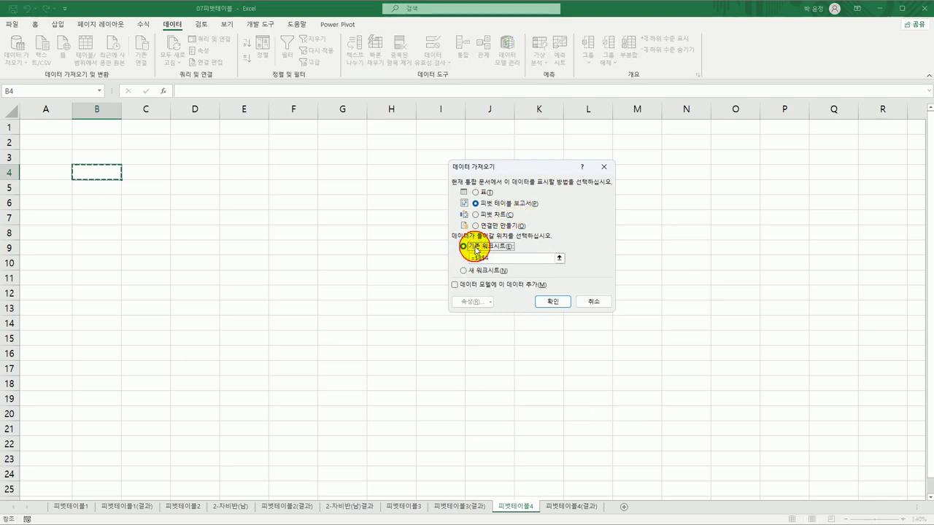
click(91, 172)
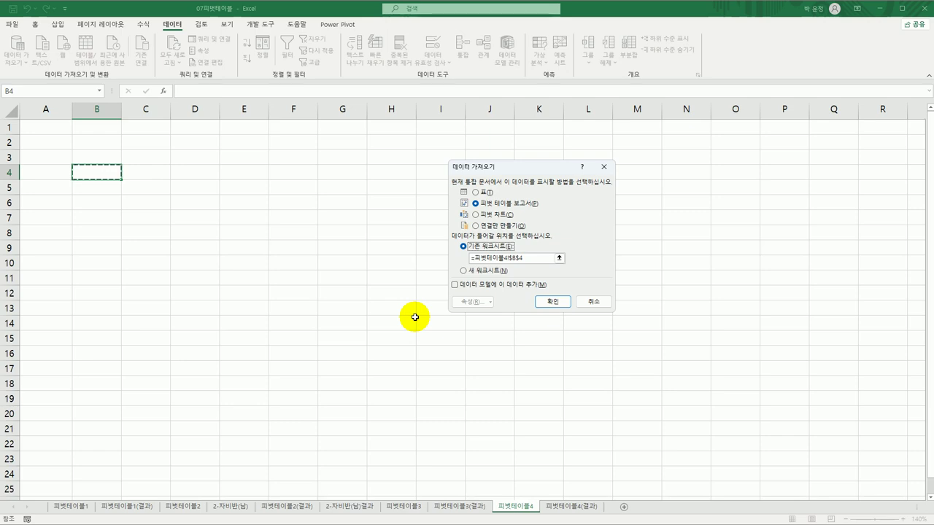
click(483, 292)
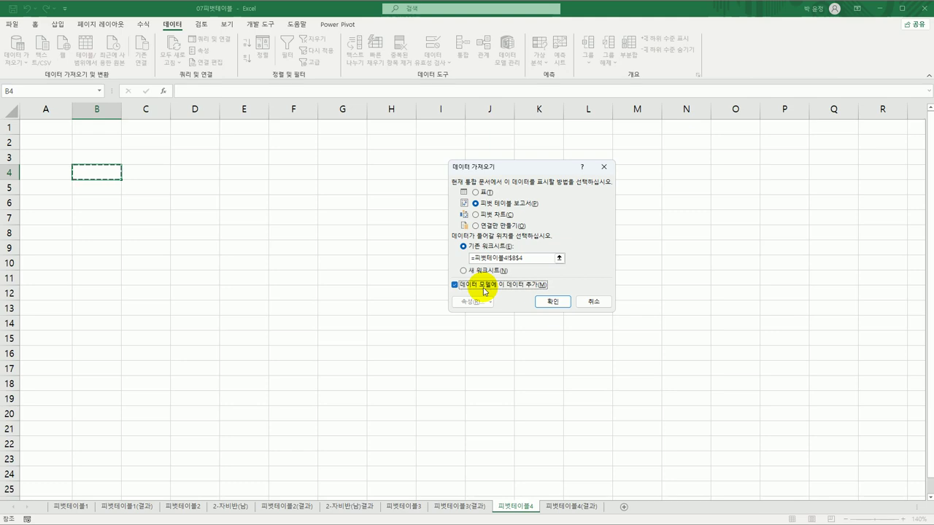
click(551, 300)
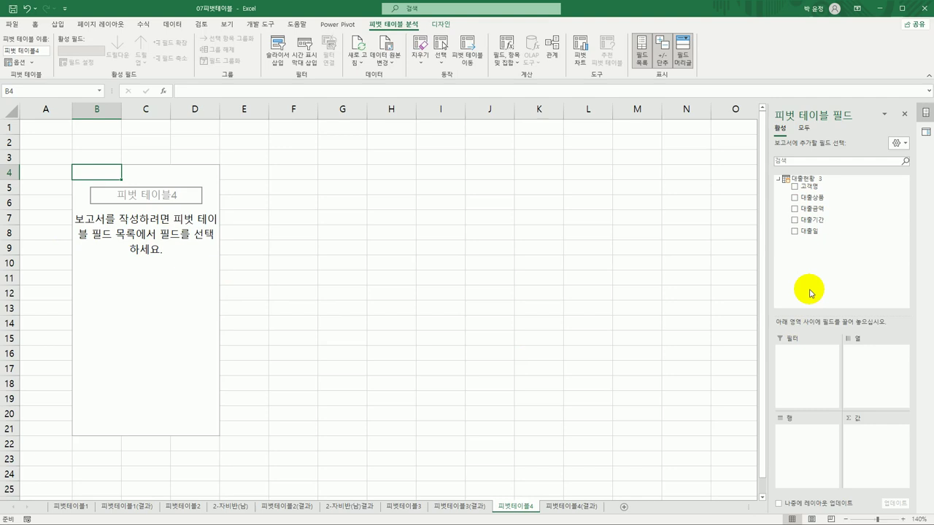
Place 고객명 in the filter area, 대출기간 in rows, 대출상품 in columns and 대출금액 in values of the pivot table
drag(824, 190, 806, 368)
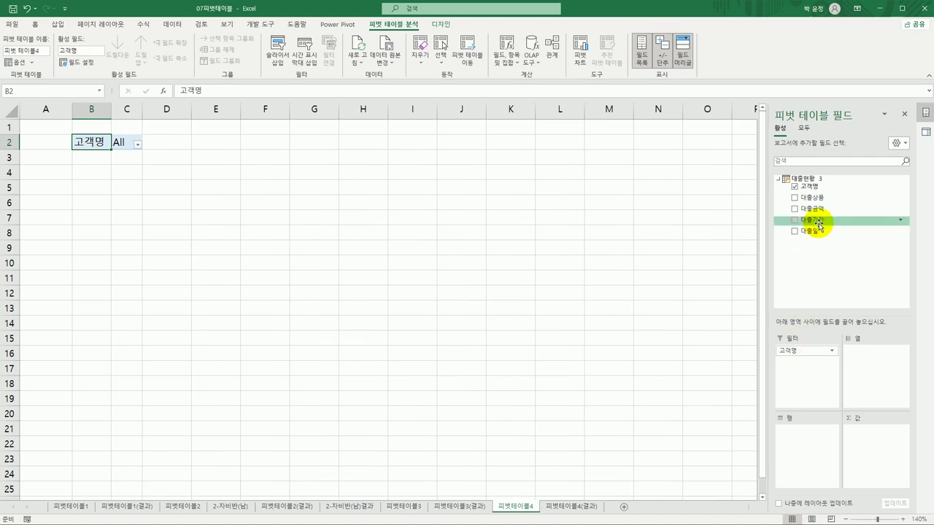
drag(812, 219, 799, 455)
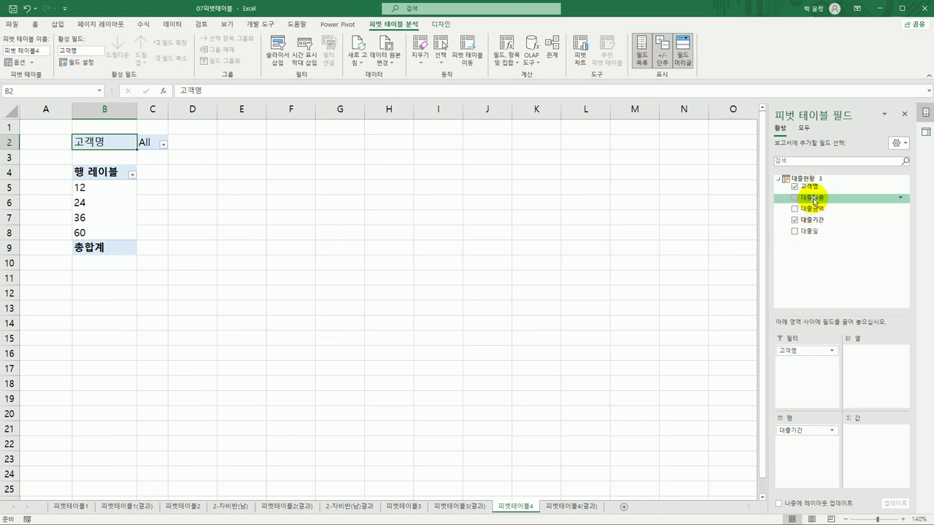
drag(816, 200, 879, 374)
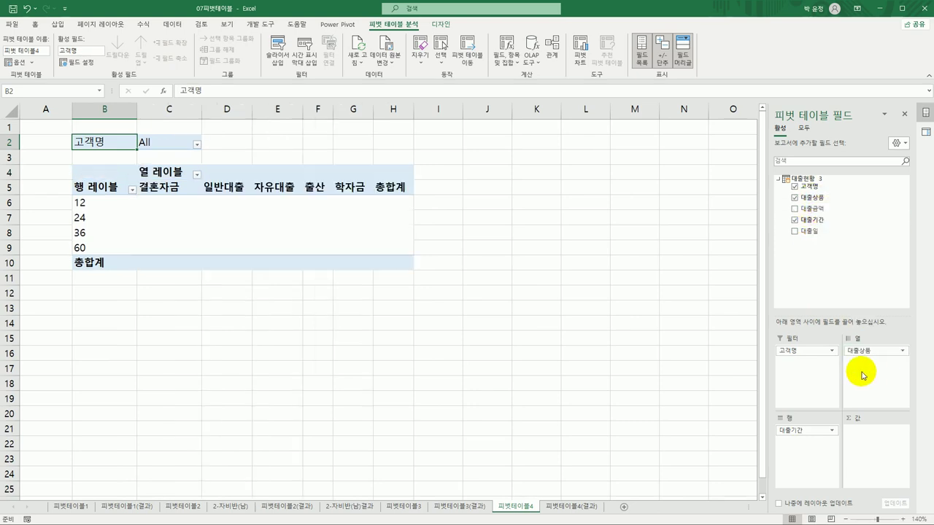
drag(832, 210, 874, 460)
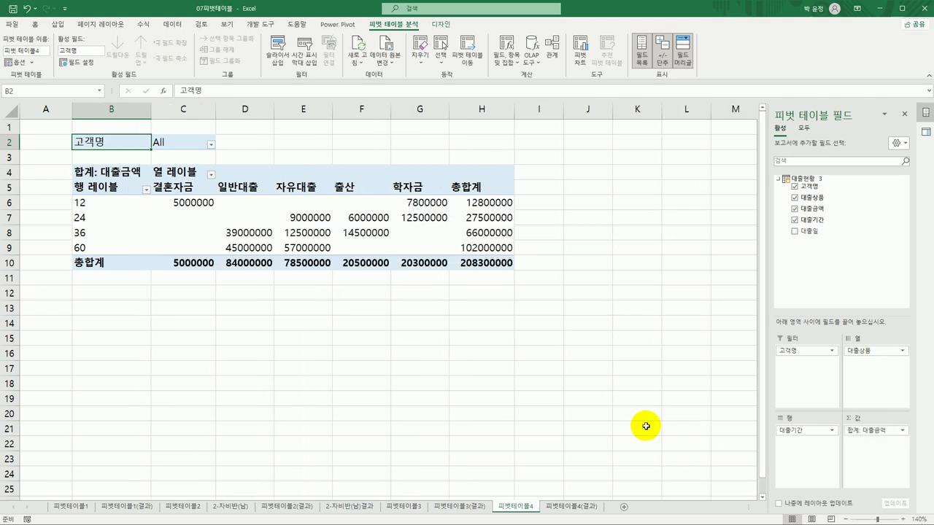
Show the 대출현황 pivot table in outline form (개요 형식) and turn on grand totals for columns only (열의 총합계만 설정)
click(182, 173)
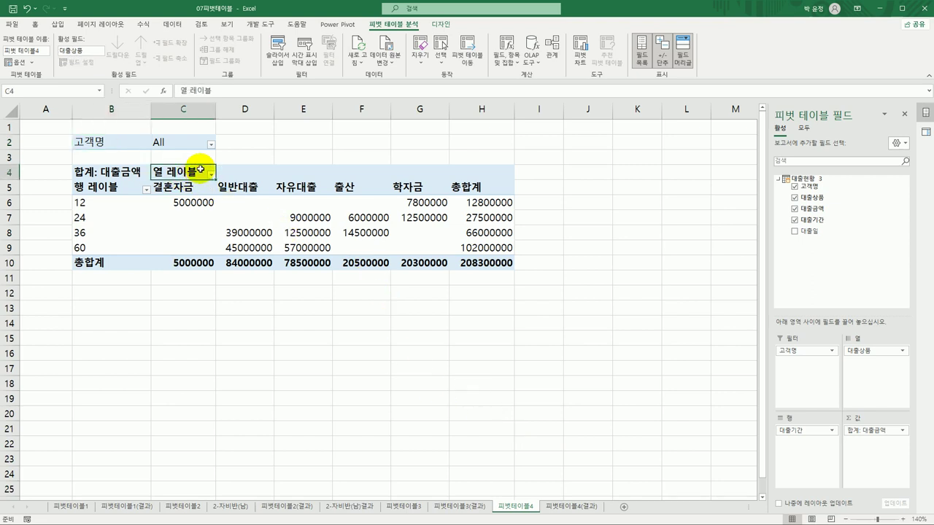
click(441, 24)
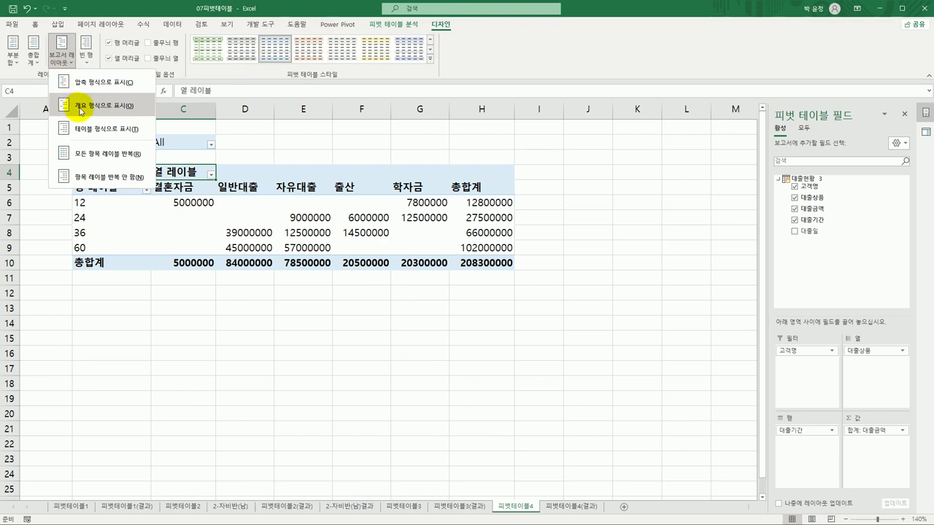
click(80, 109)
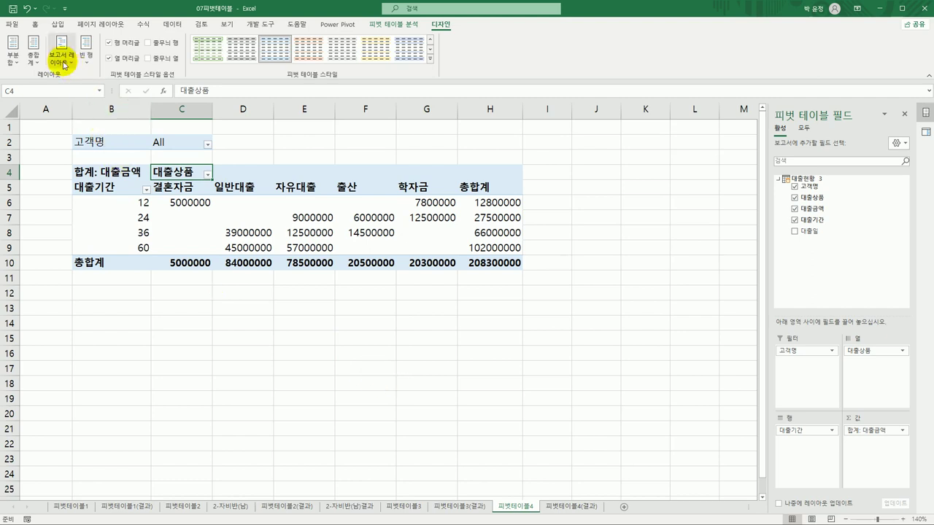
click(34, 55)
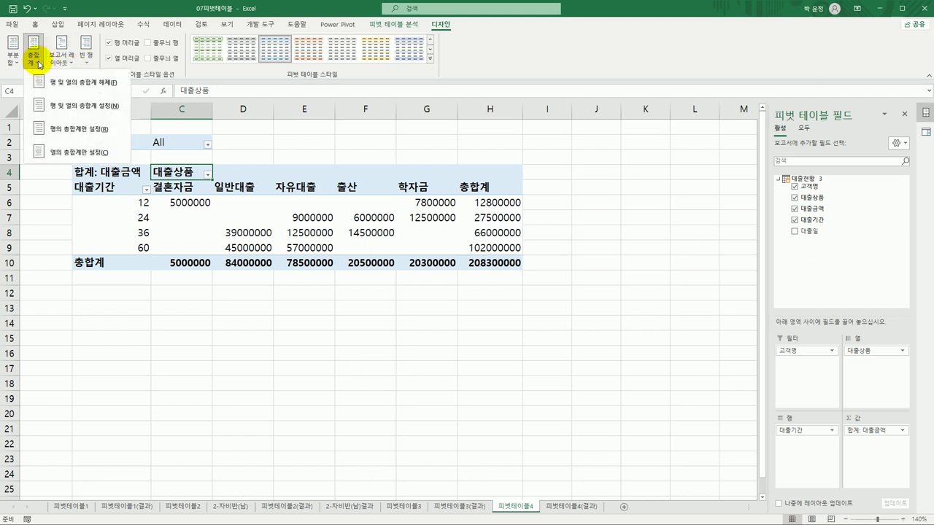
click(54, 153)
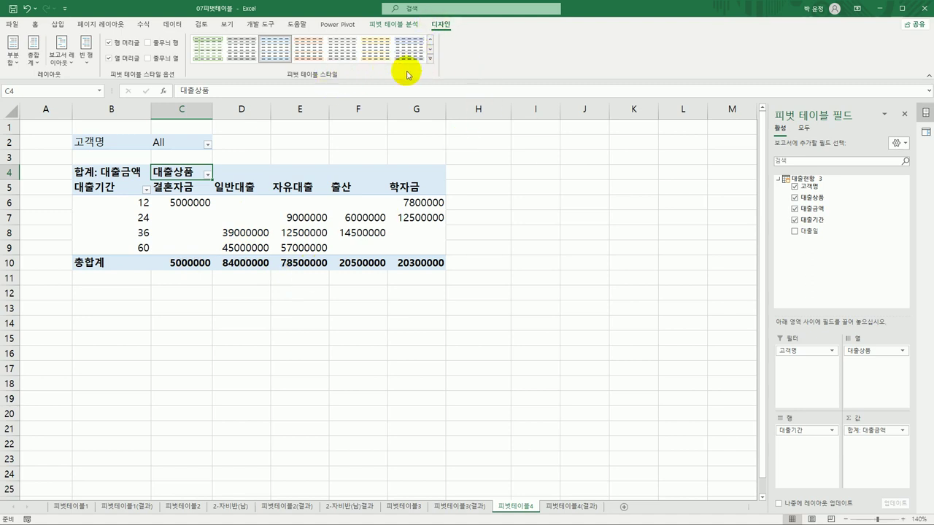
Apply the pivot table style 연한 파랑, 피벗 스타일 보통 9 and turn on banded rows (줄무늬 행)
click(430, 59)
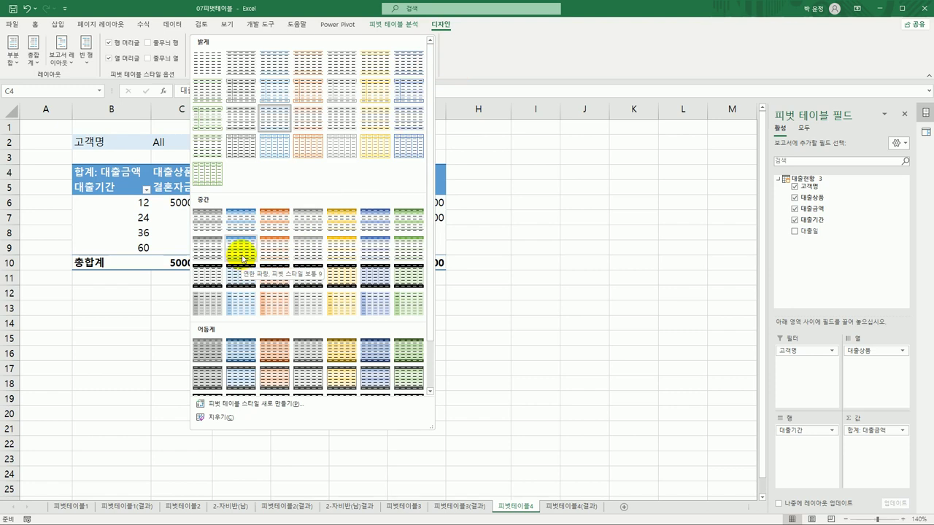
click(242, 257)
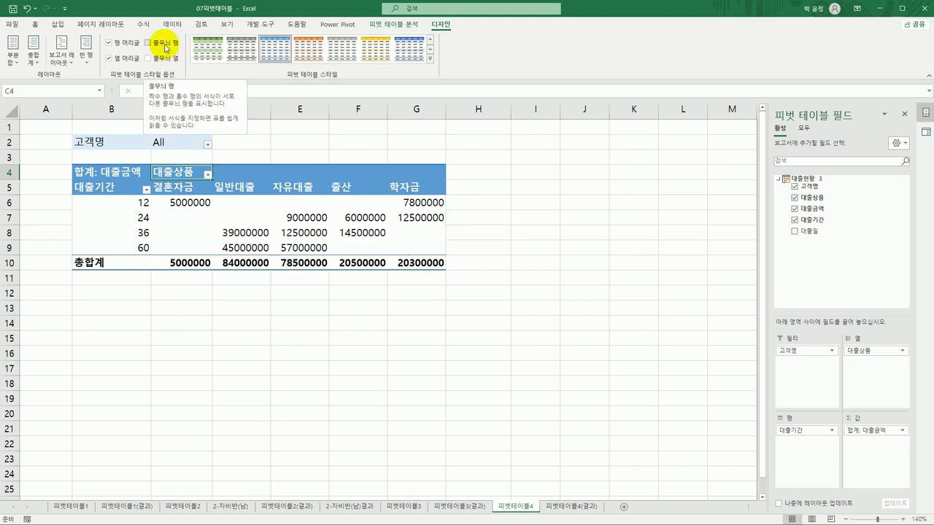
click(164, 46)
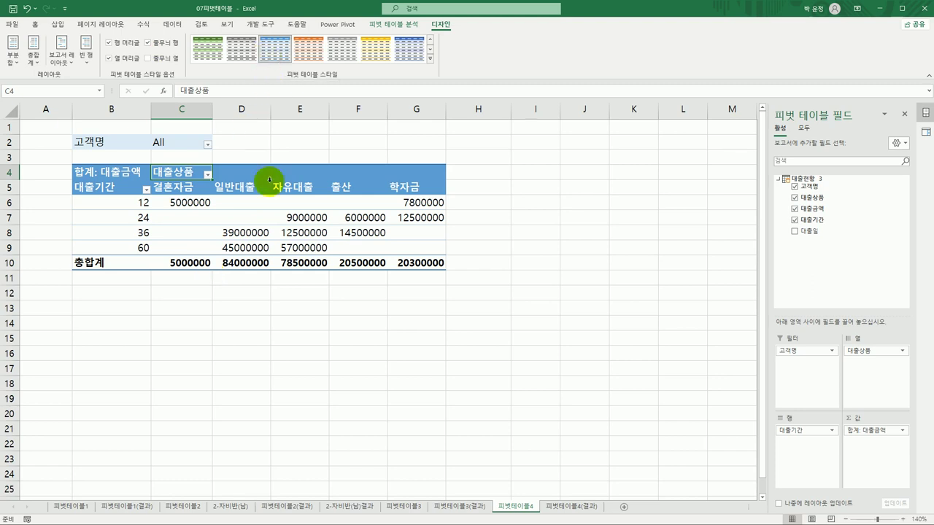
Set the pivot table options to show * in empty cells and to merge and center cells with labels
right_click(182, 208)
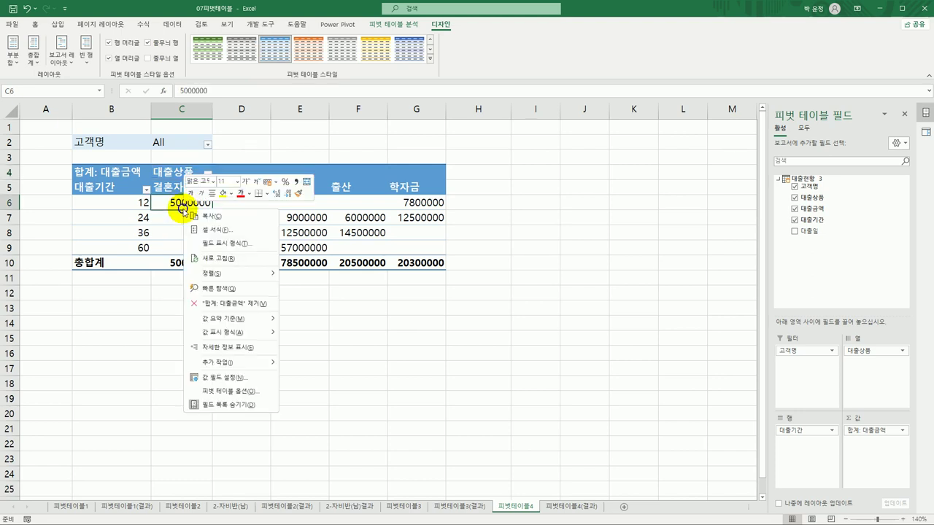
click(259, 398)
drag(294, 245, 595, 143)
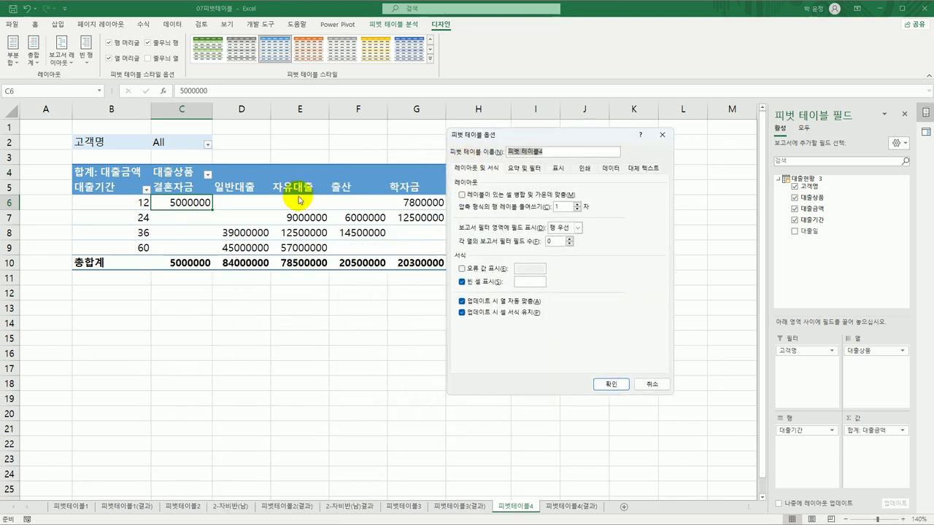
click(535, 280)
text(1)
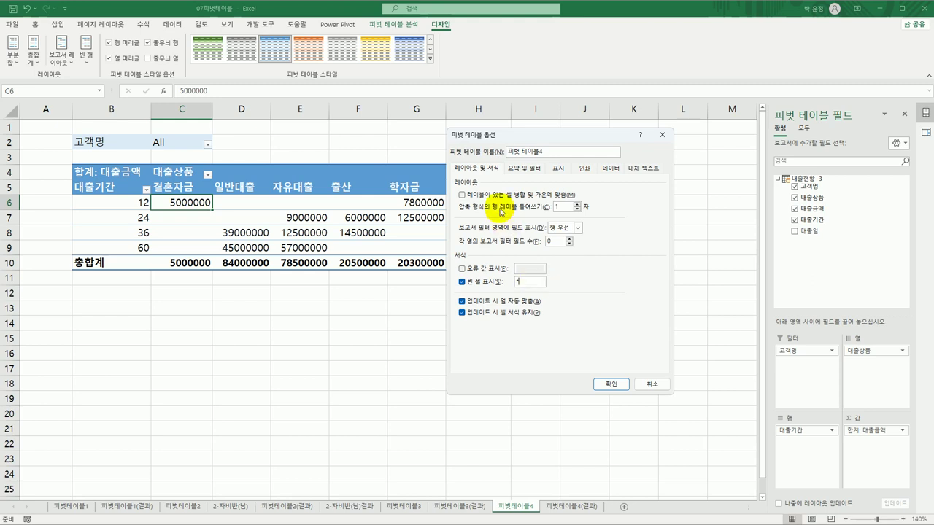
click(498, 198)
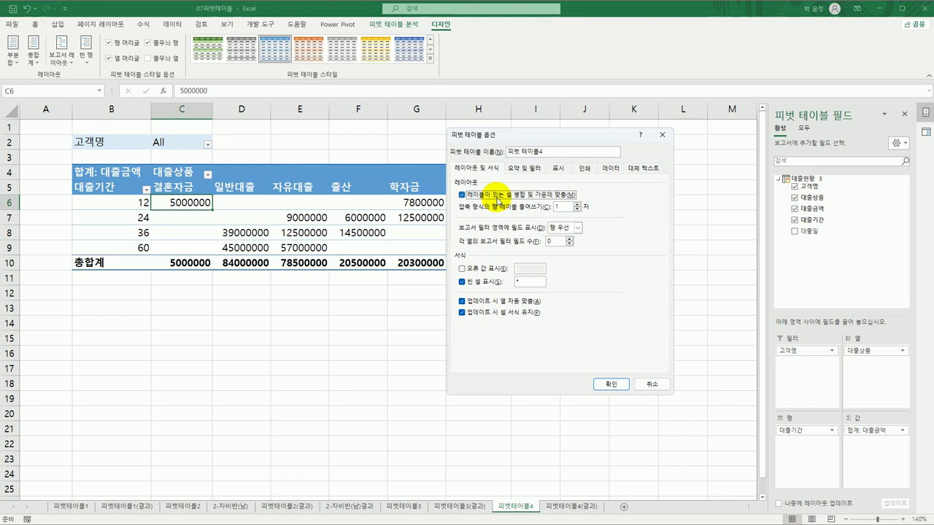
click(608, 384)
click(589, 373)
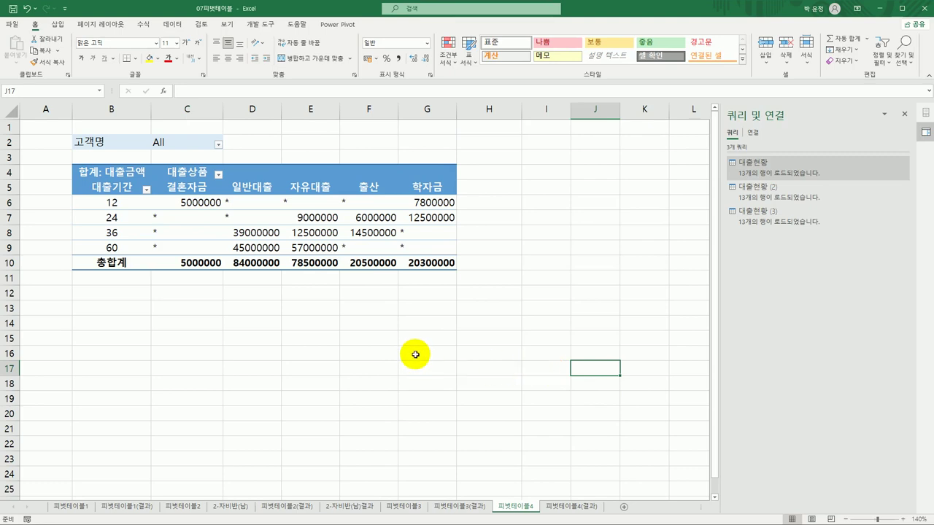
Compare the finished pivot table on the 피벗테이블4 sheet with the 피벗테이블4(결과) sheet
click(546, 508)
click(511, 506)
click(559, 505)
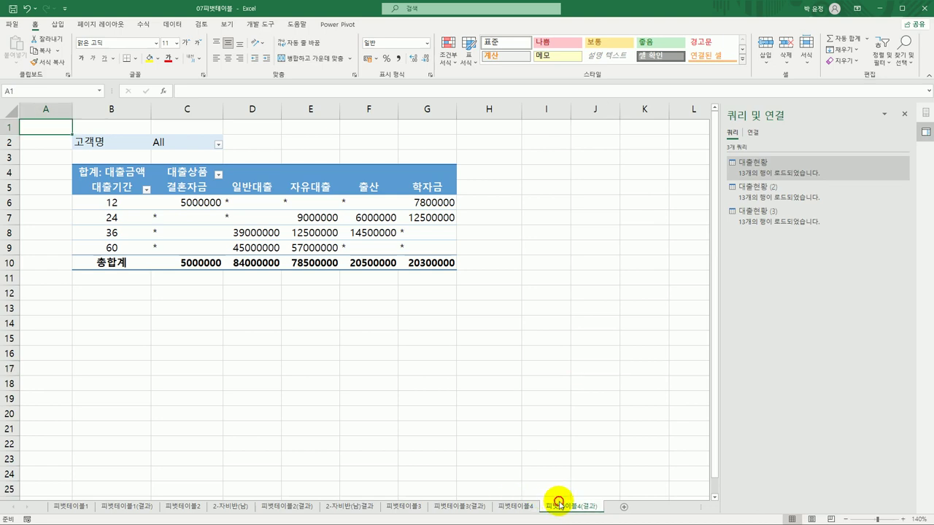
click(511, 507)
click(564, 510)
click(543, 352)
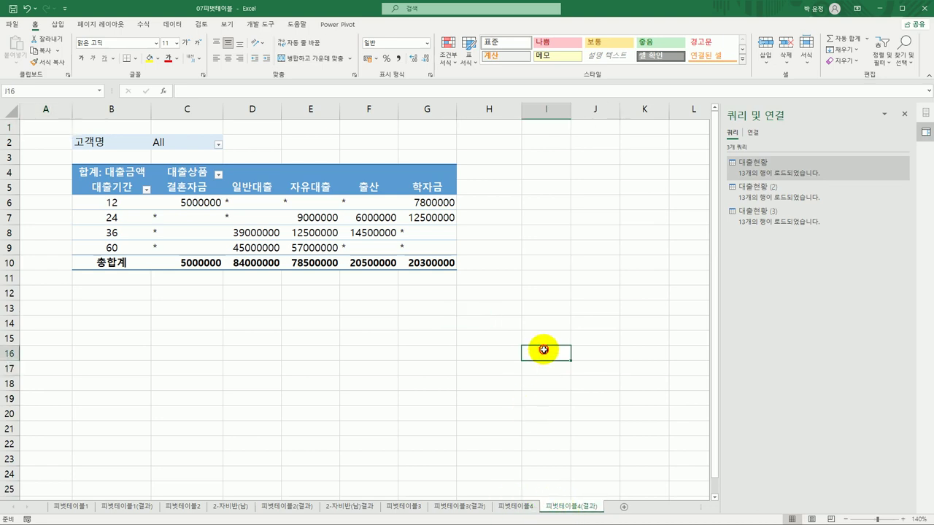